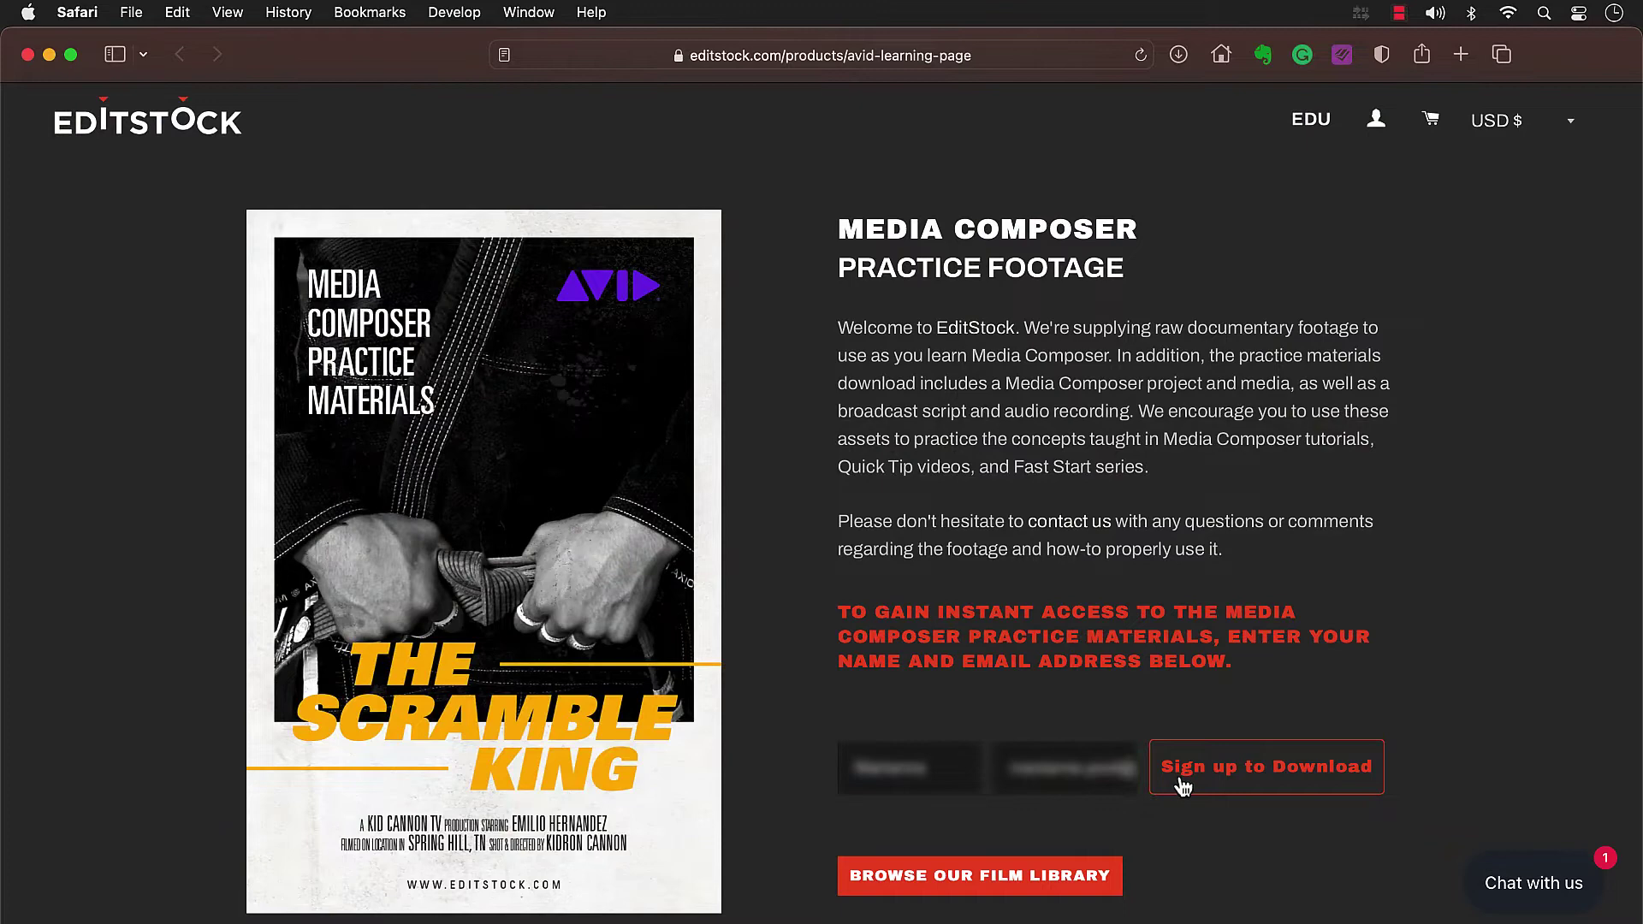
Submit the EditStock sign-up form to download the MC Practice Materials archive.
left_click(1183, 782)
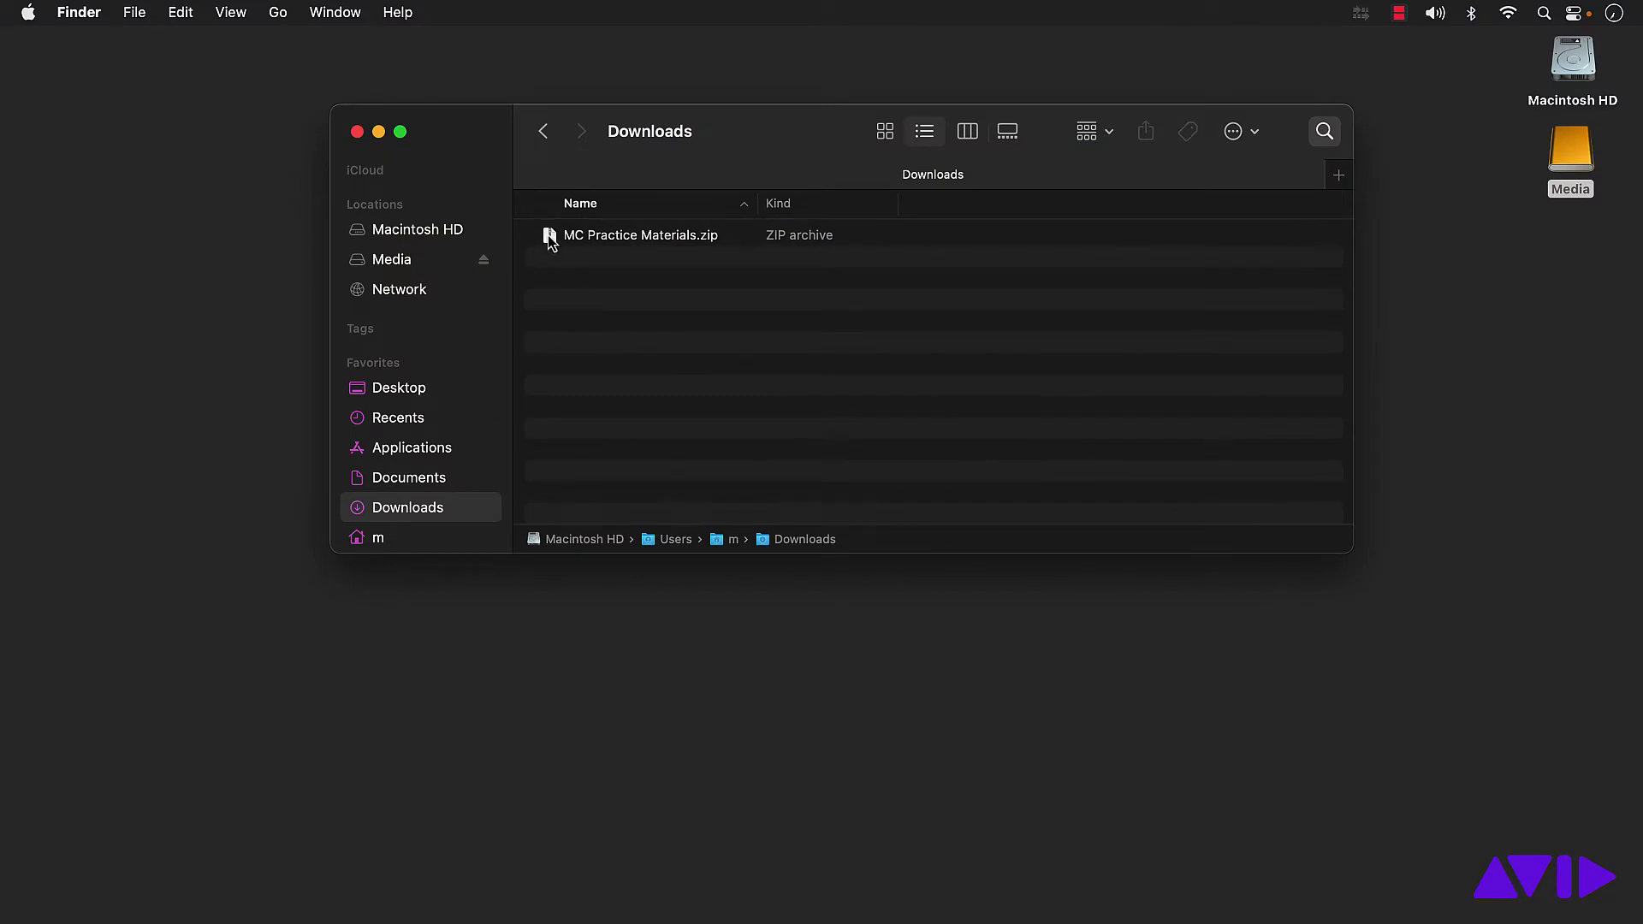
Copy MC Practice Materials.zip onto the Media drive and expand its SK Media and Assets folders.
left_click(550, 242)
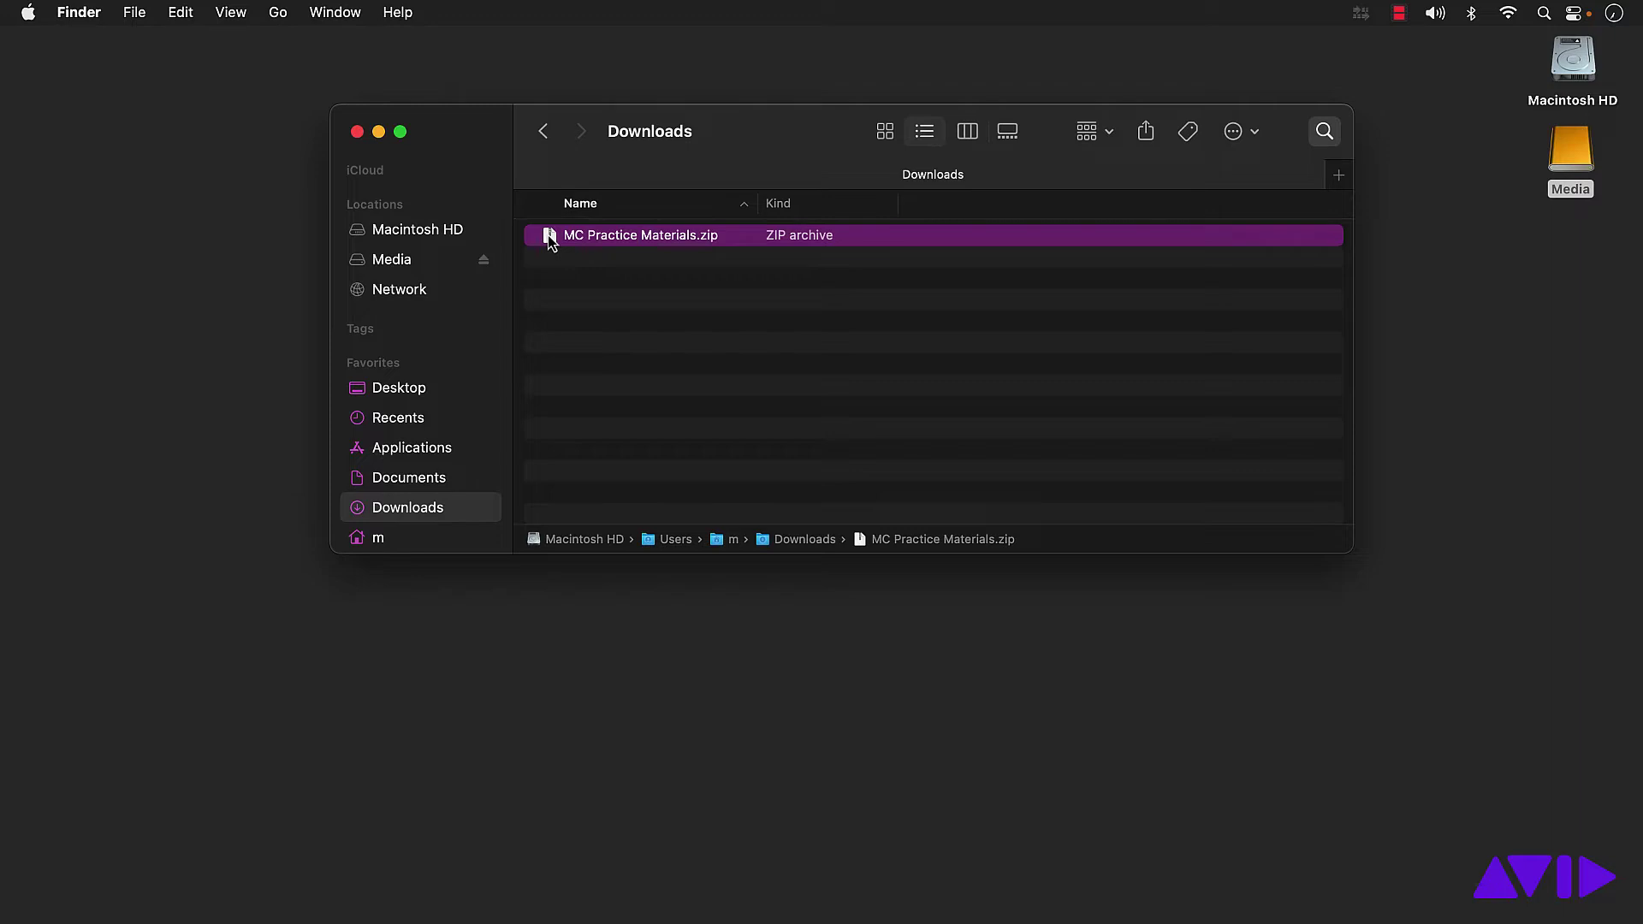
left_click_drag(550, 242, 1583, 150)
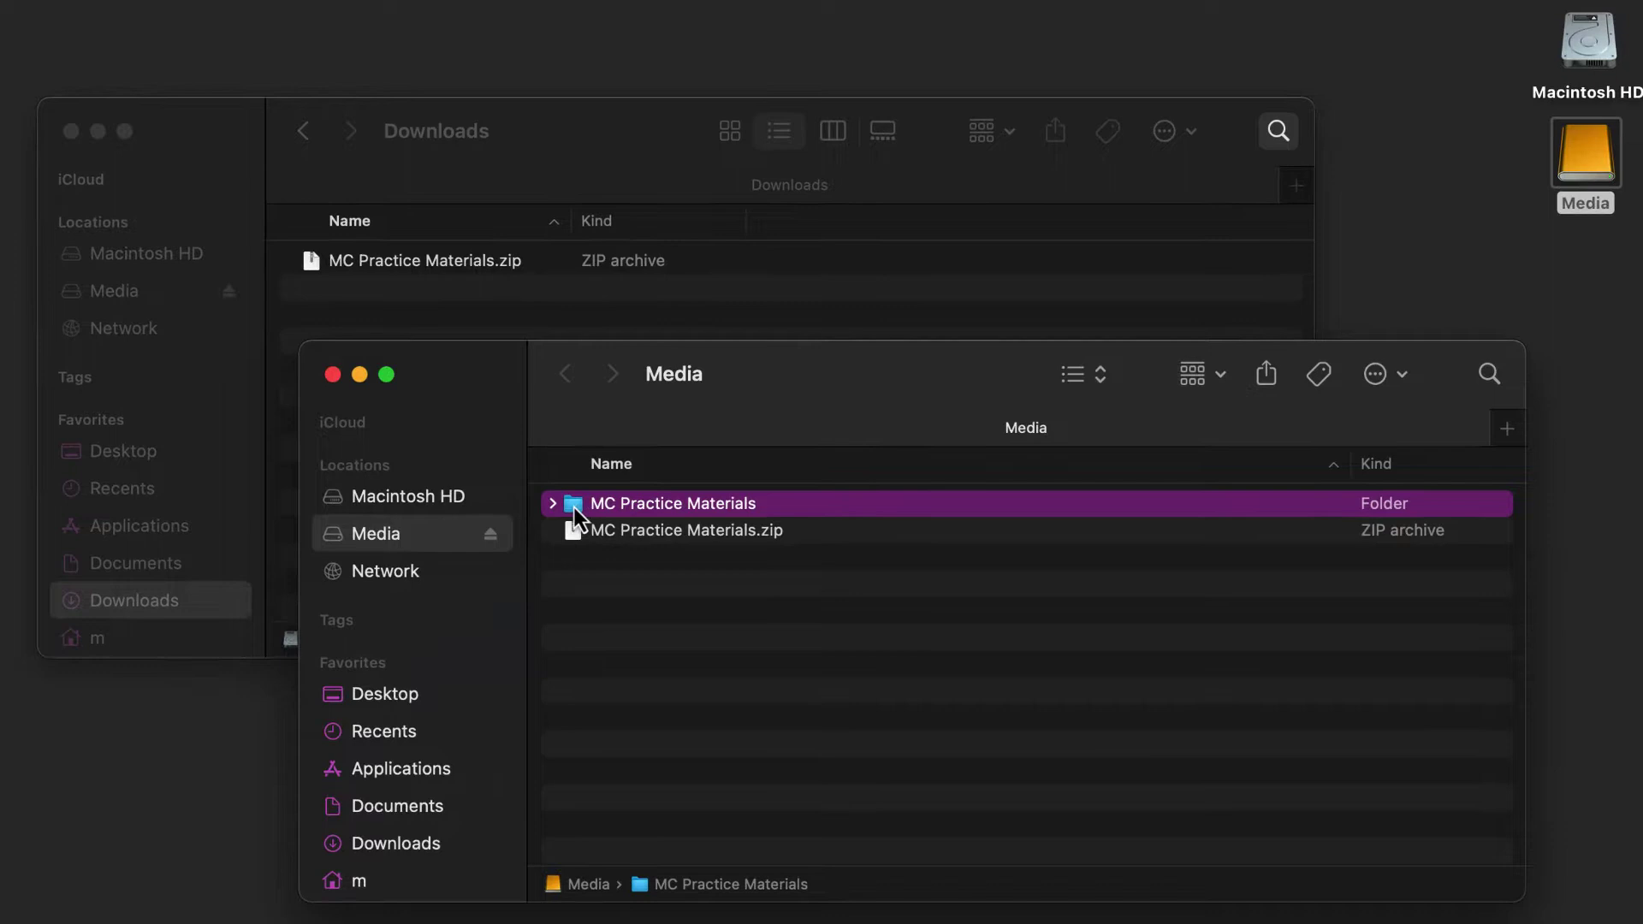
left_click(554, 508)
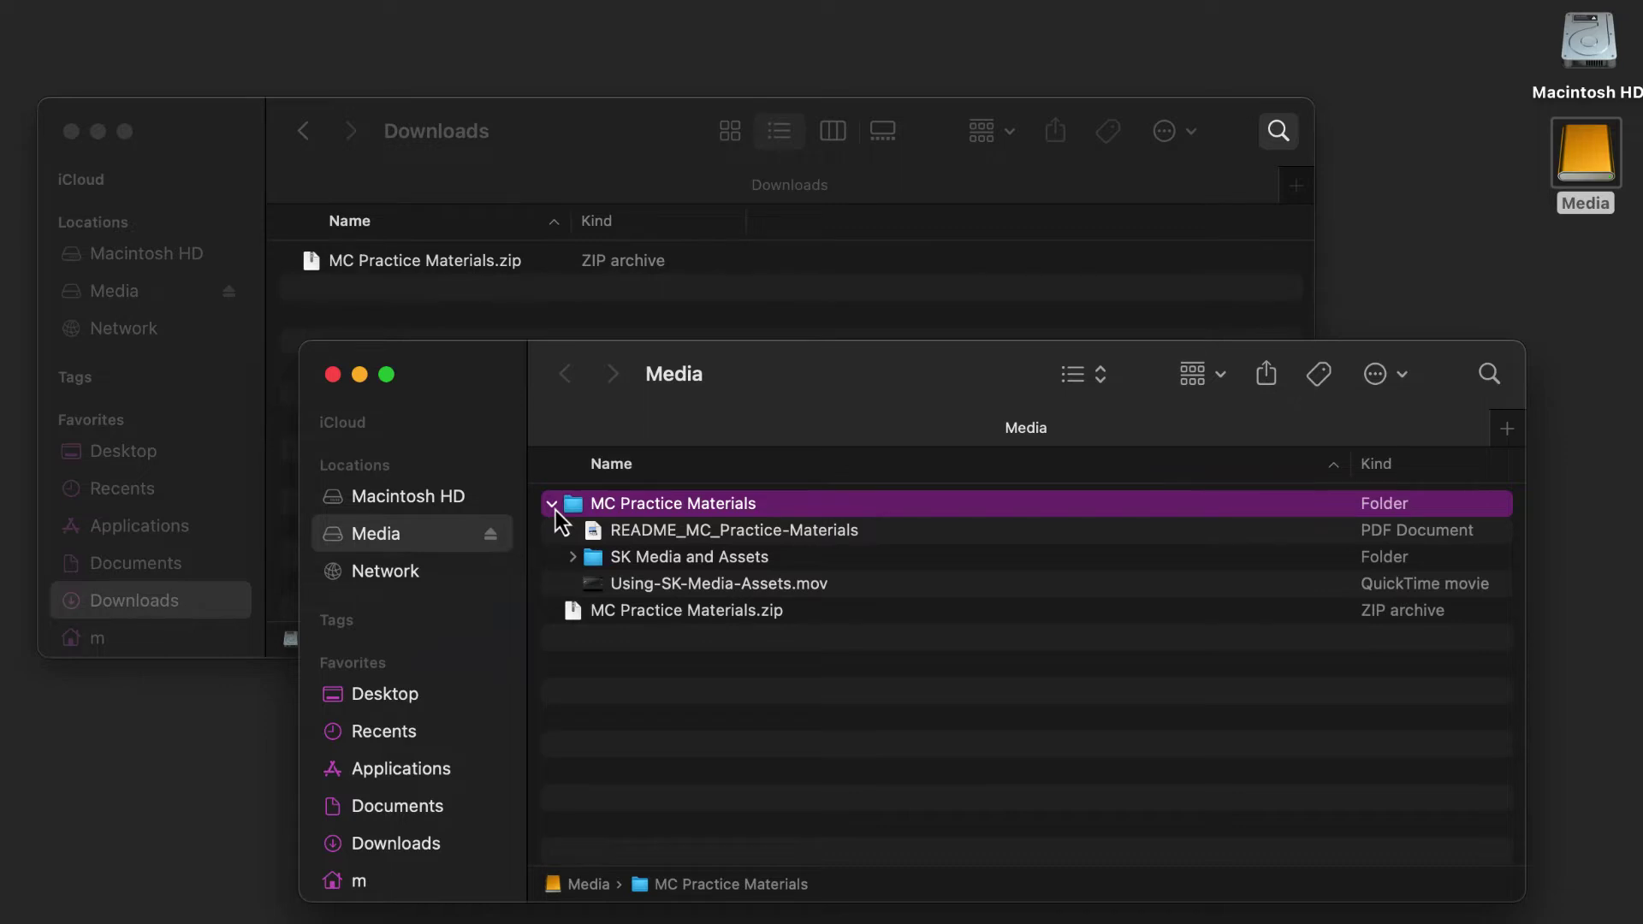
left_click(572, 558)
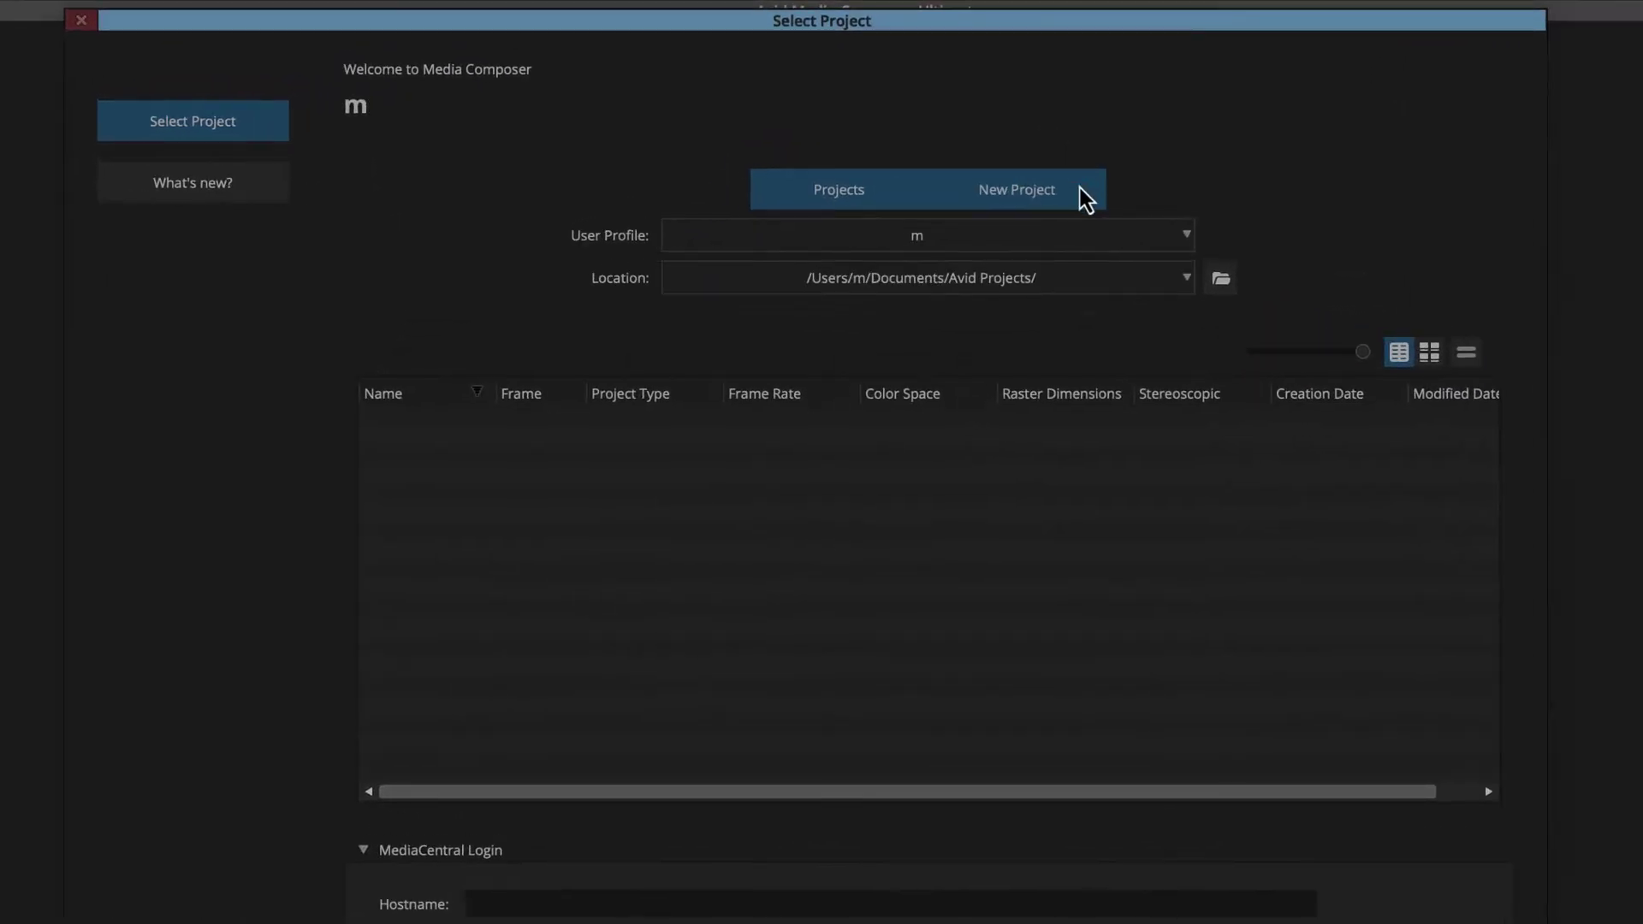
Set up a new project named 'Scramble King' in 1080p/23.976 format, with automatic settings off.
left_click(1085, 198)
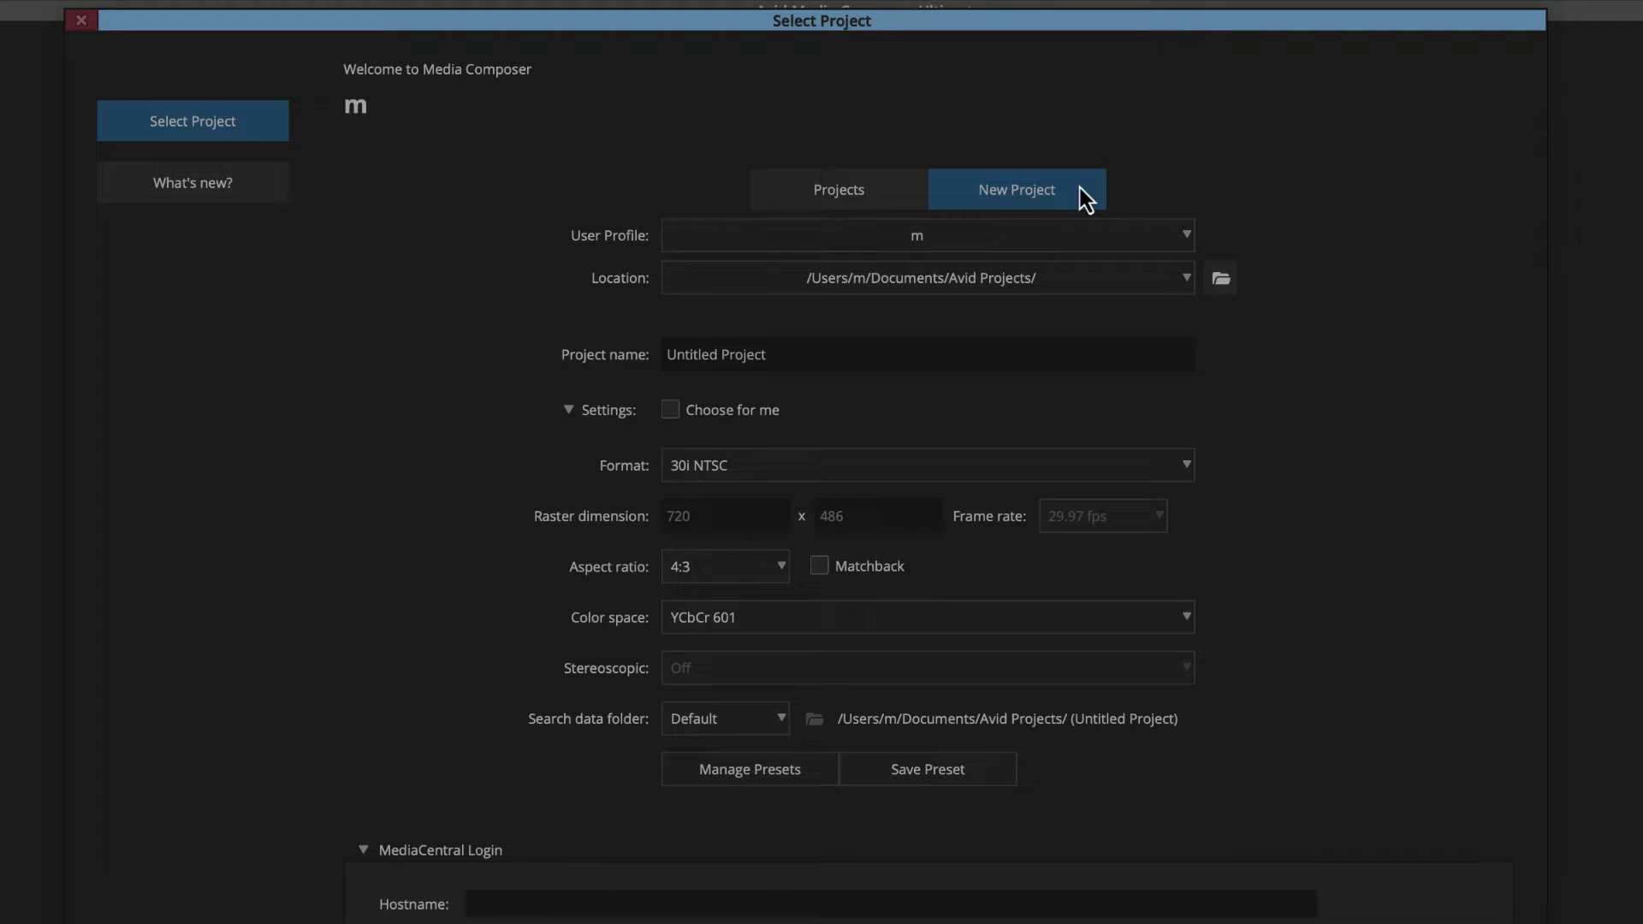
left_click(912, 353)
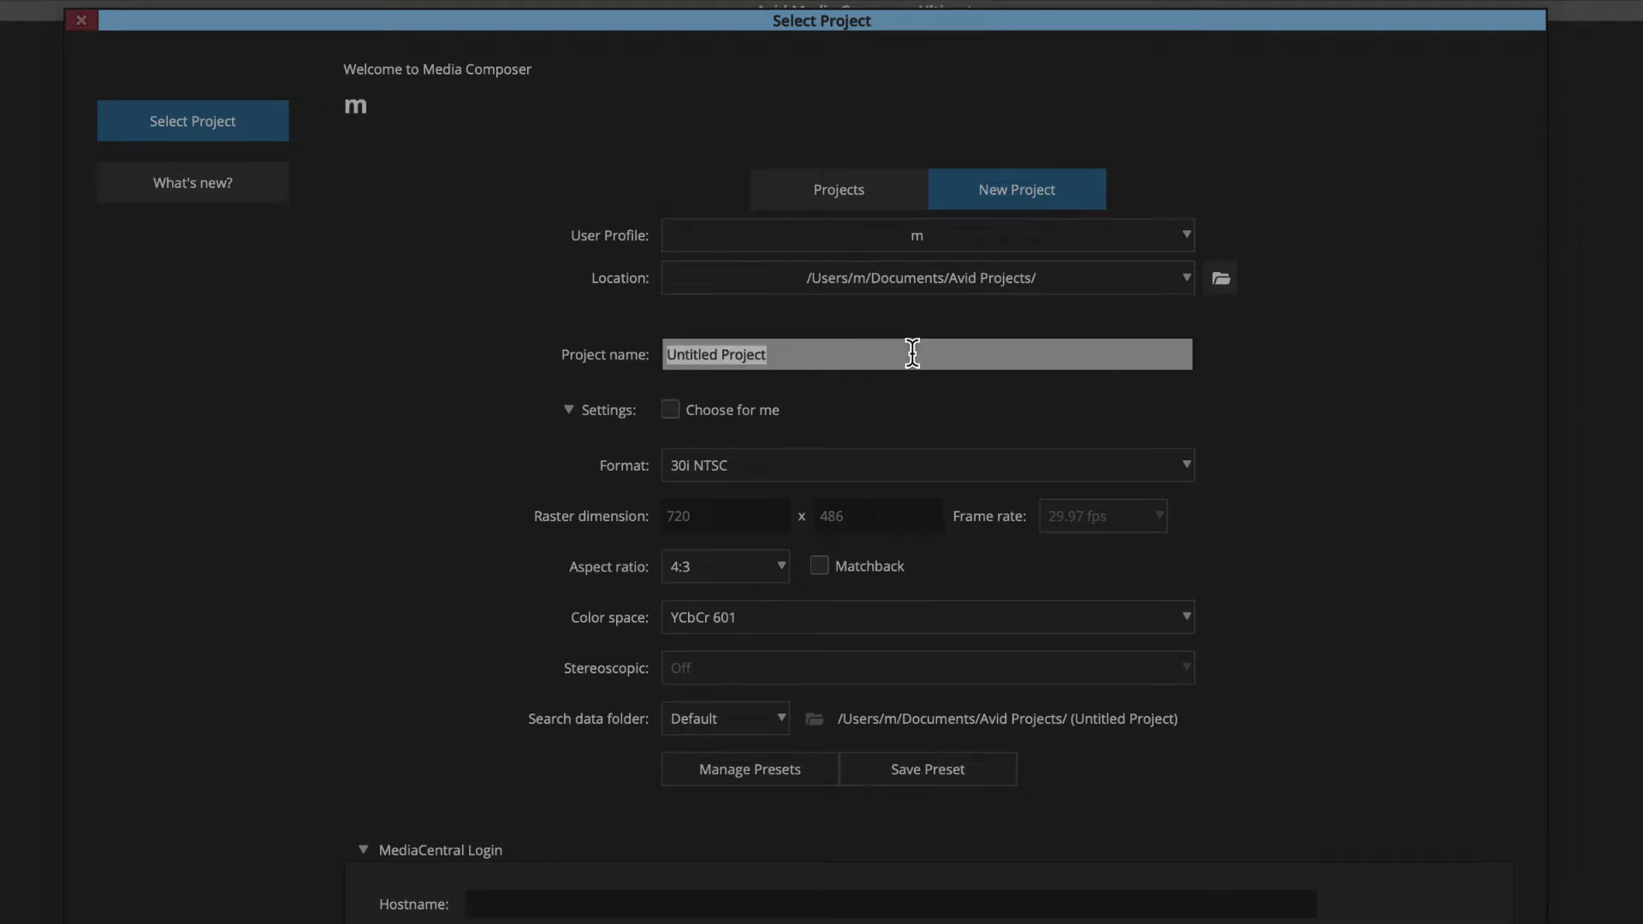
type("Scramble ")
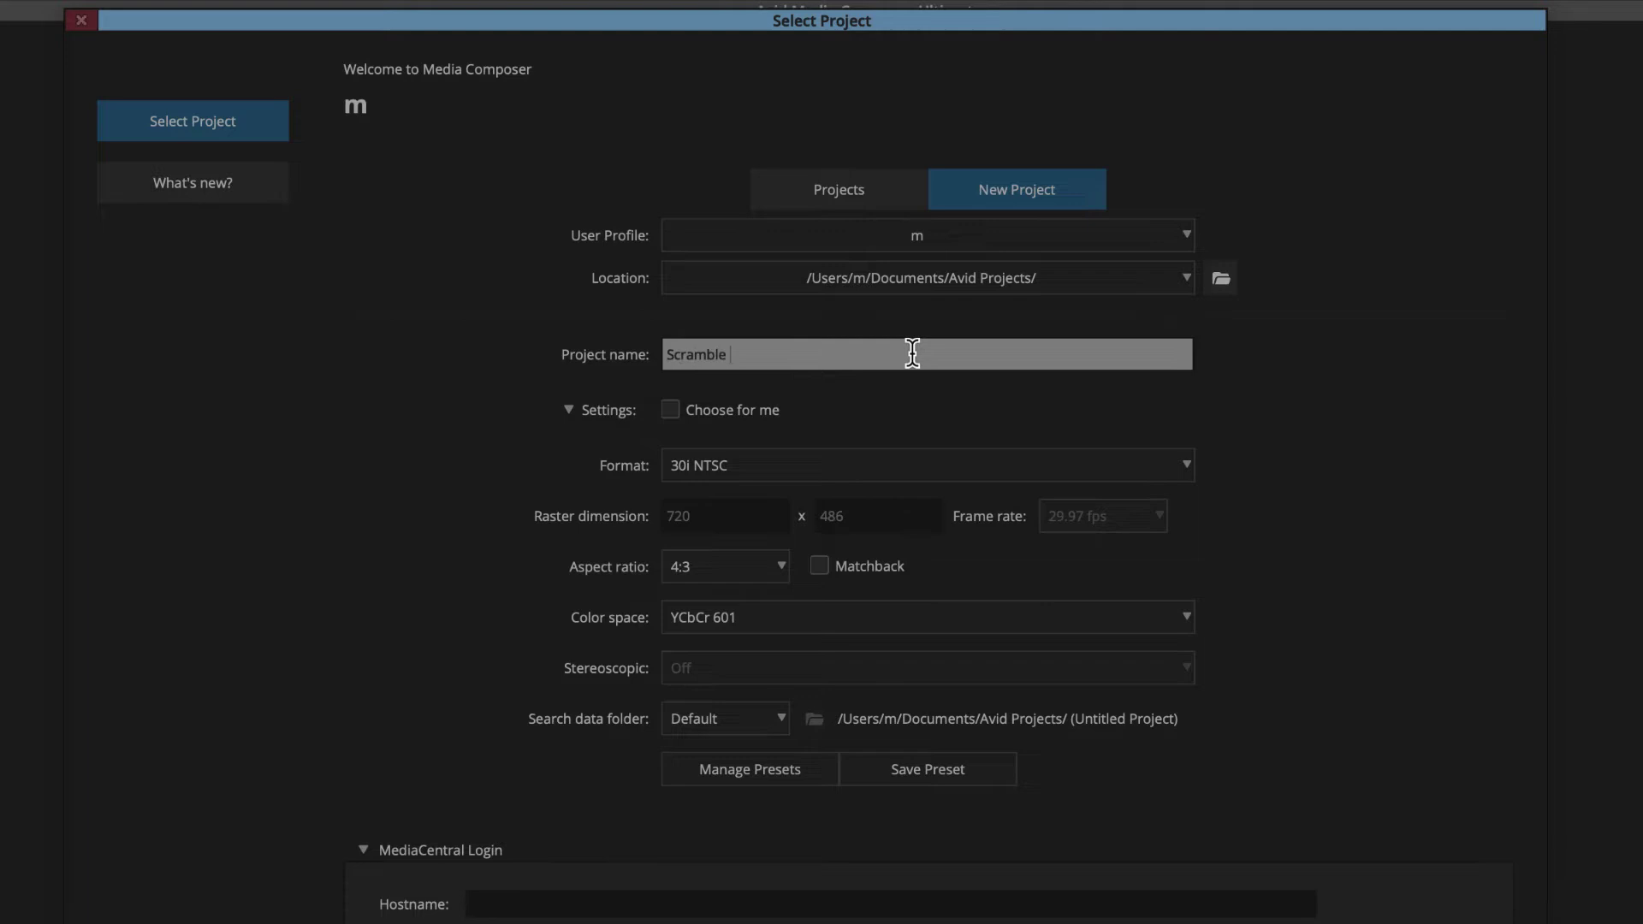
type("King")
left_click(871, 465)
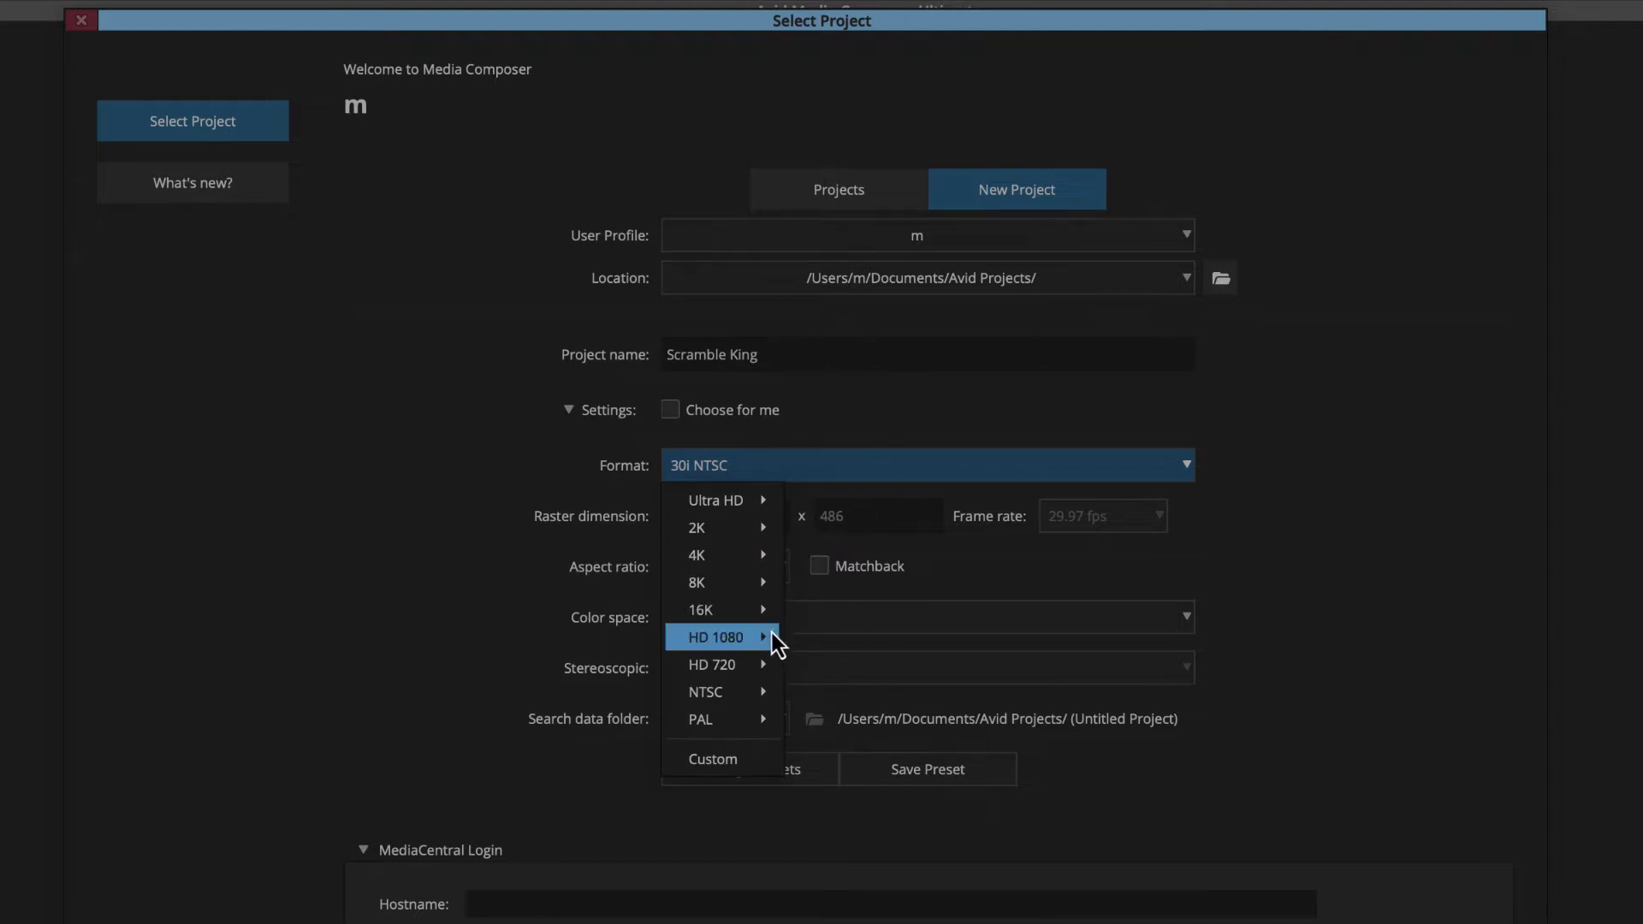
mouse_move(777, 644)
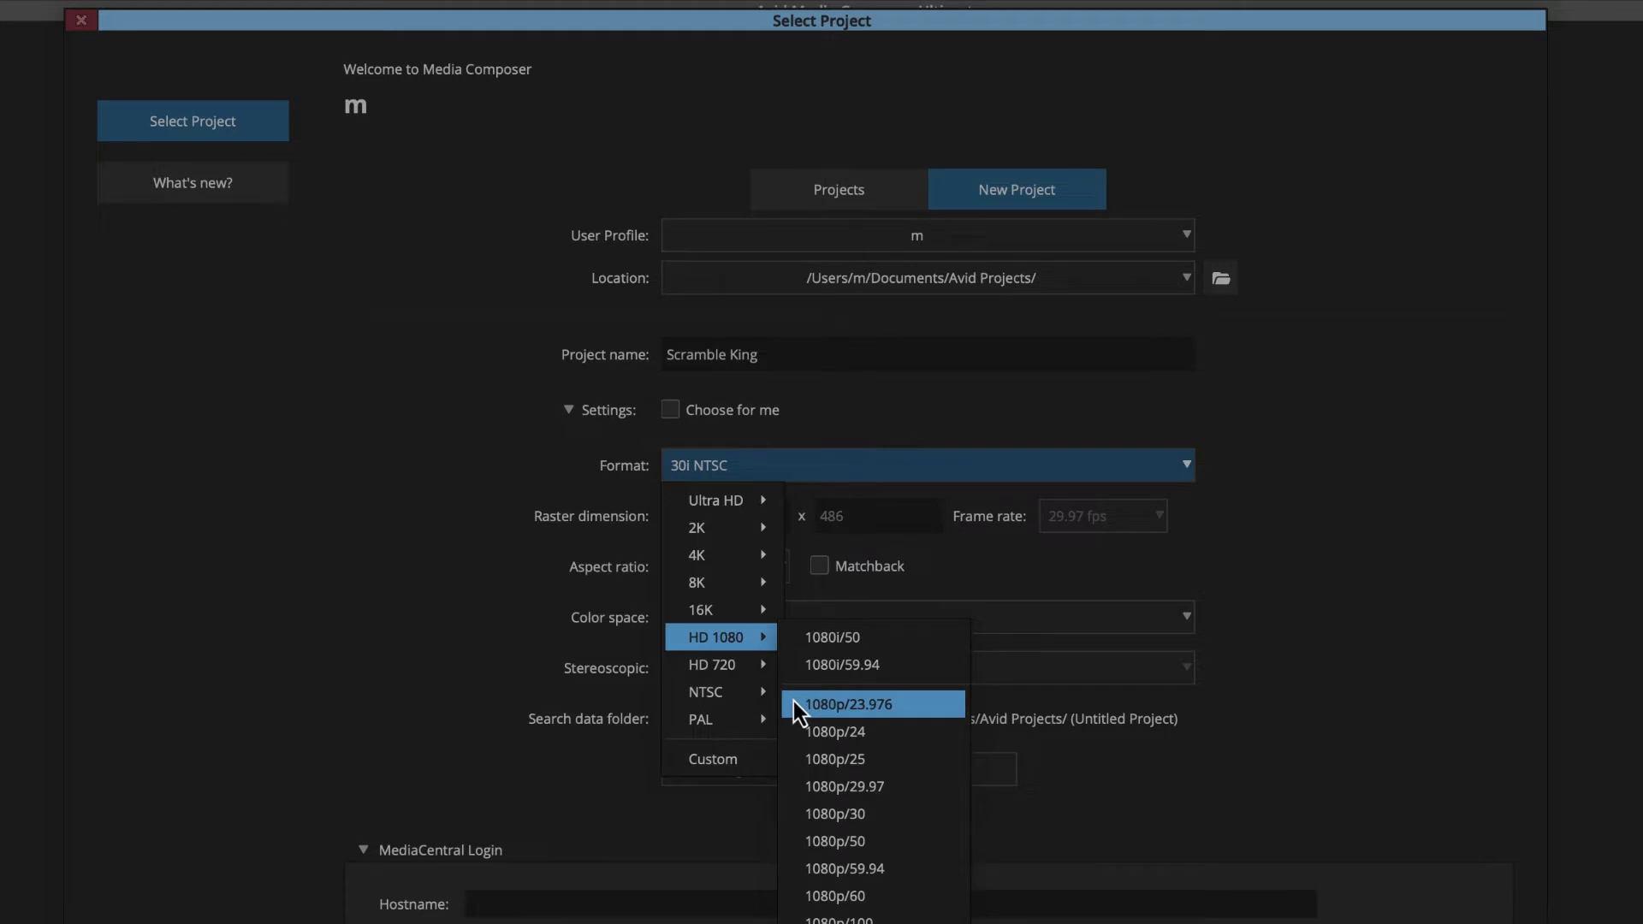
left_click(847, 703)
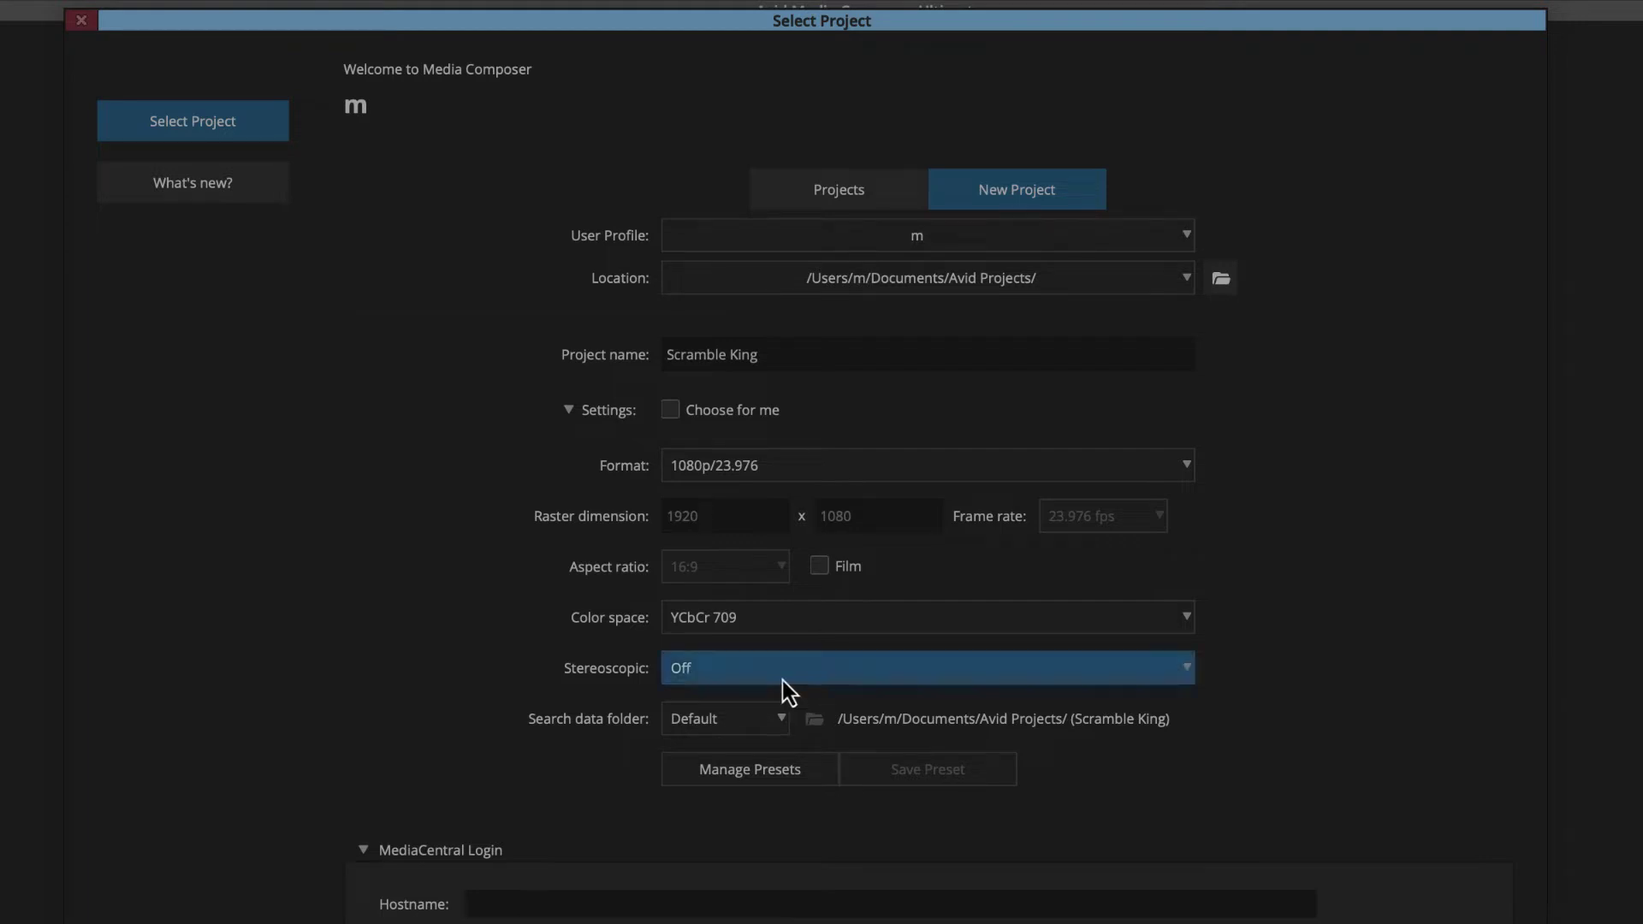
left_click(672, 410)
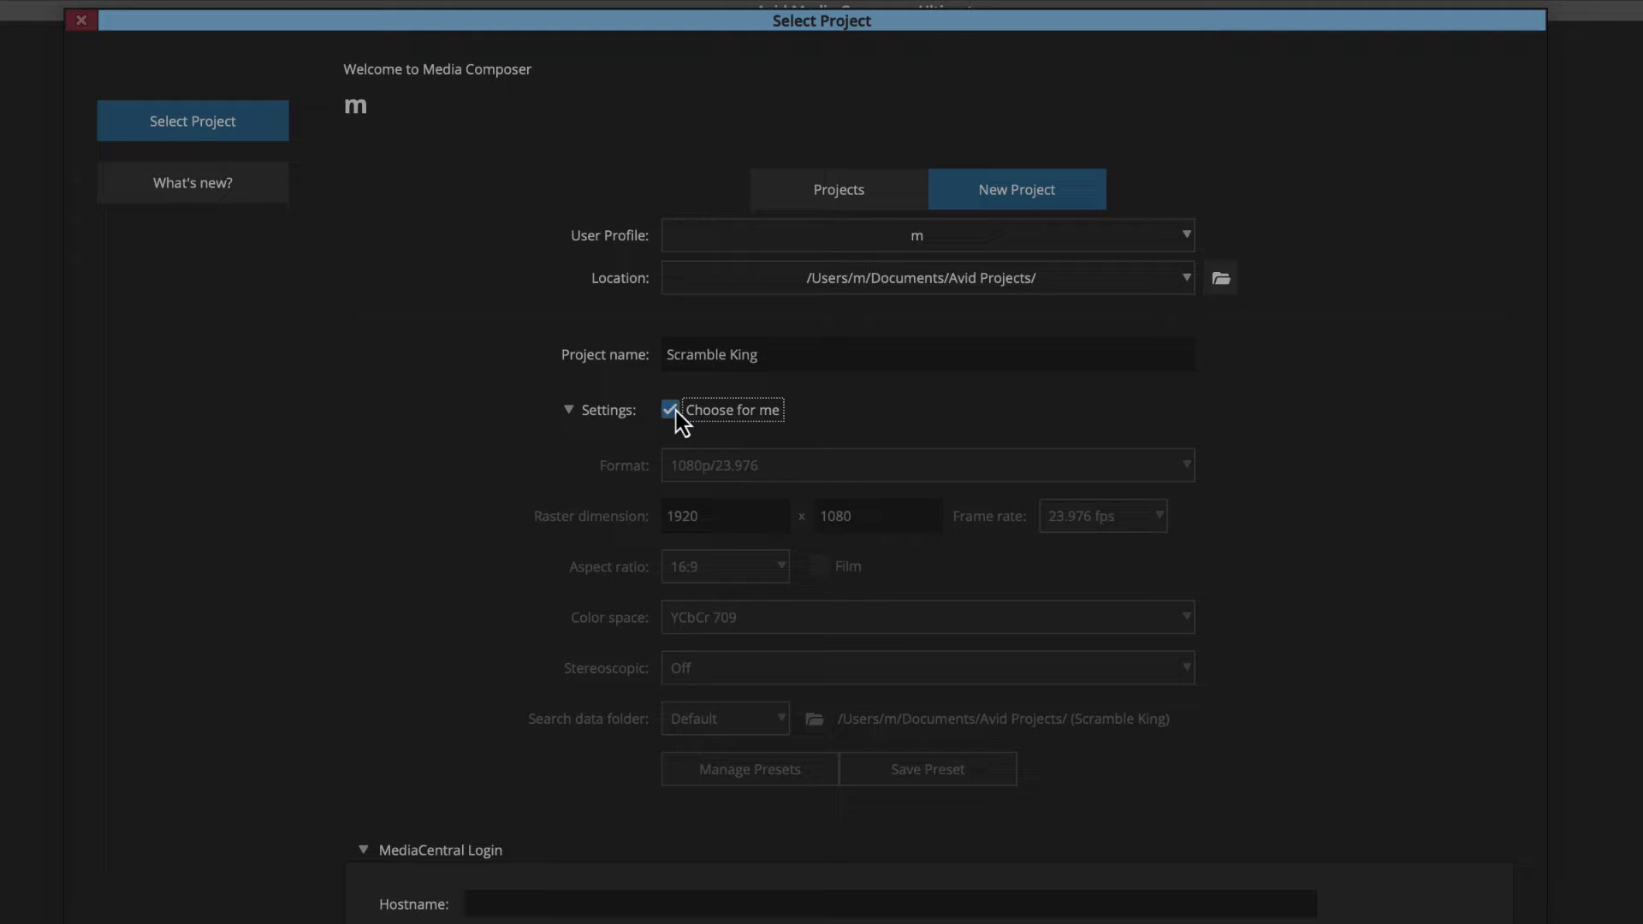
left_click(672, 410)
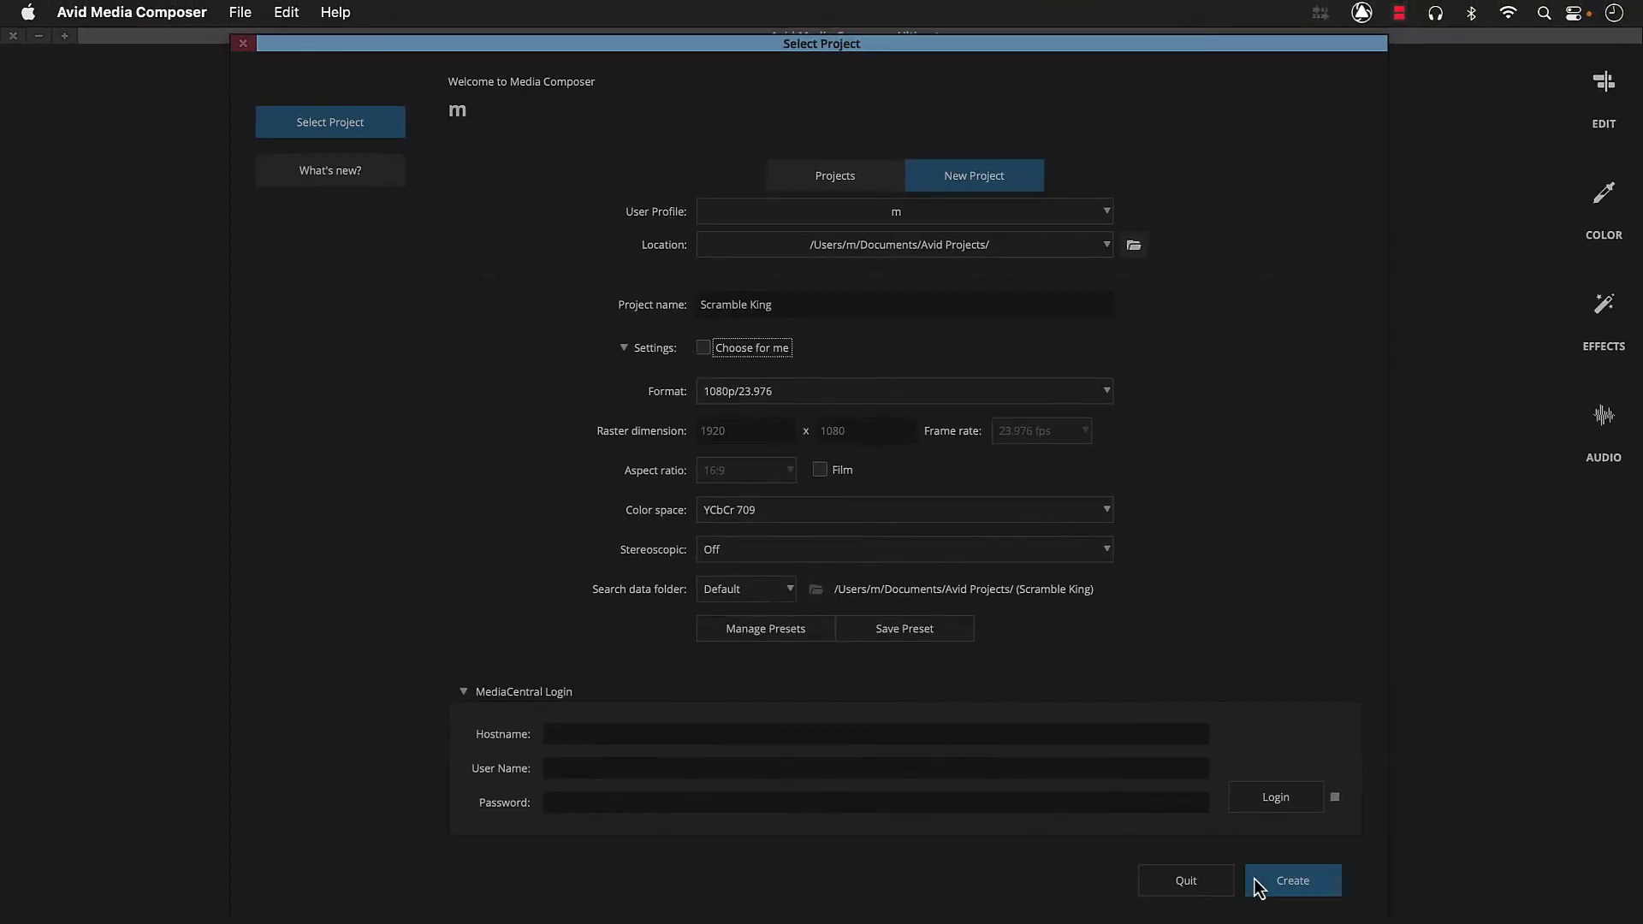
Create the Scramble King project, opening it with its empty Scramble King Bin.
left_click(1258, 887)
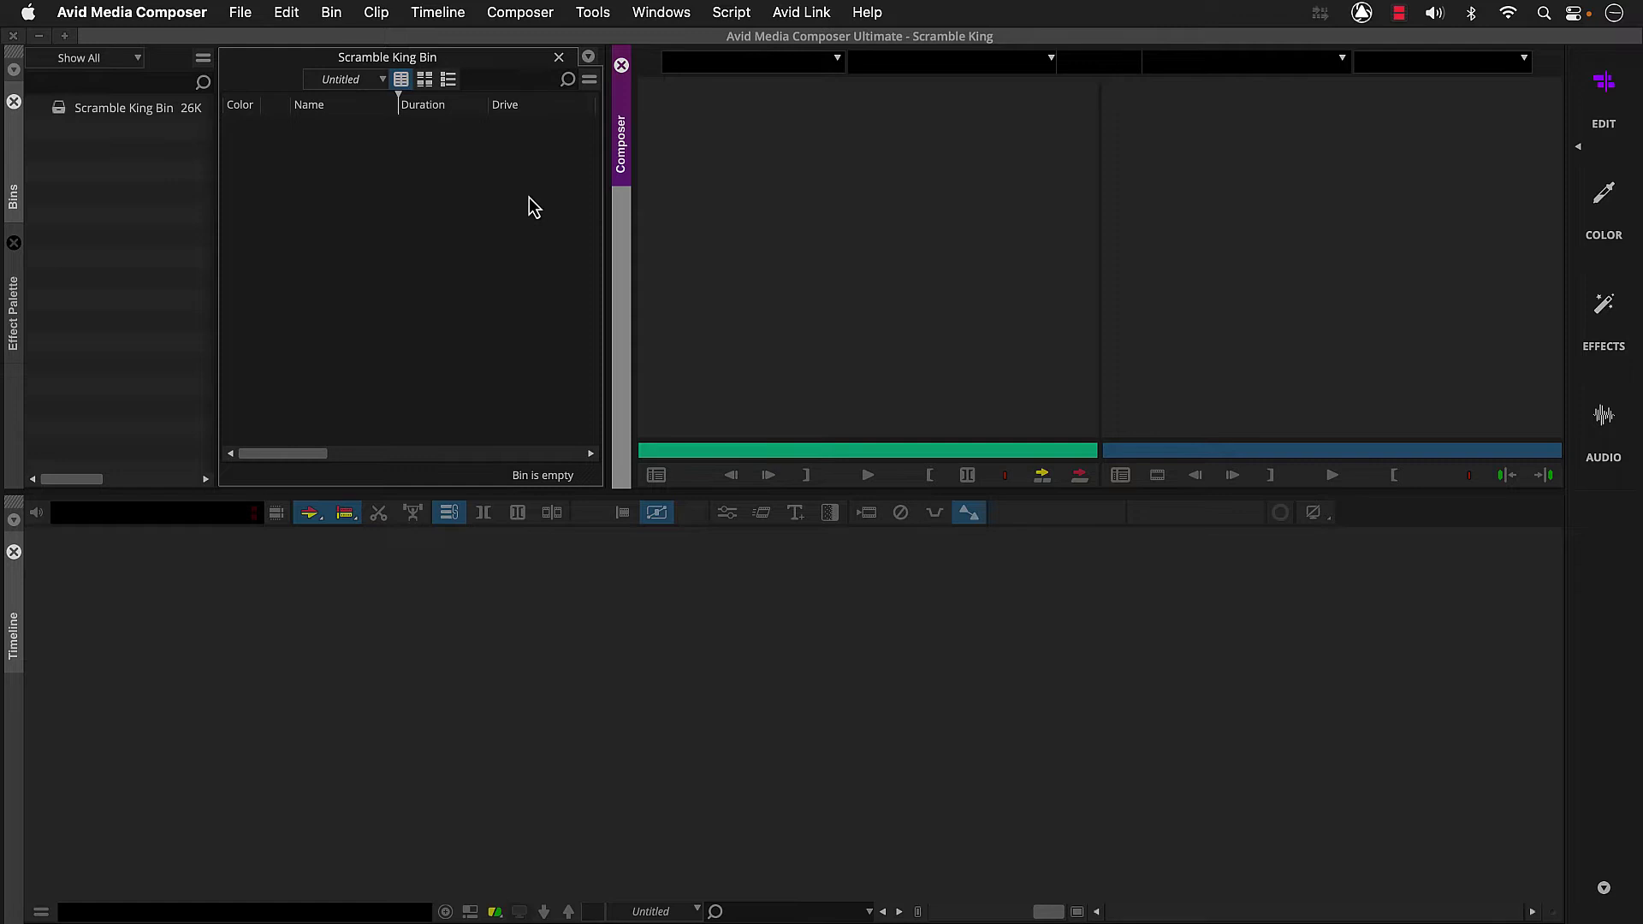
Browse the Source Browser to Media > MC Practice Materials > SK Media and Assets > SK Media.
left_click(609, 15)
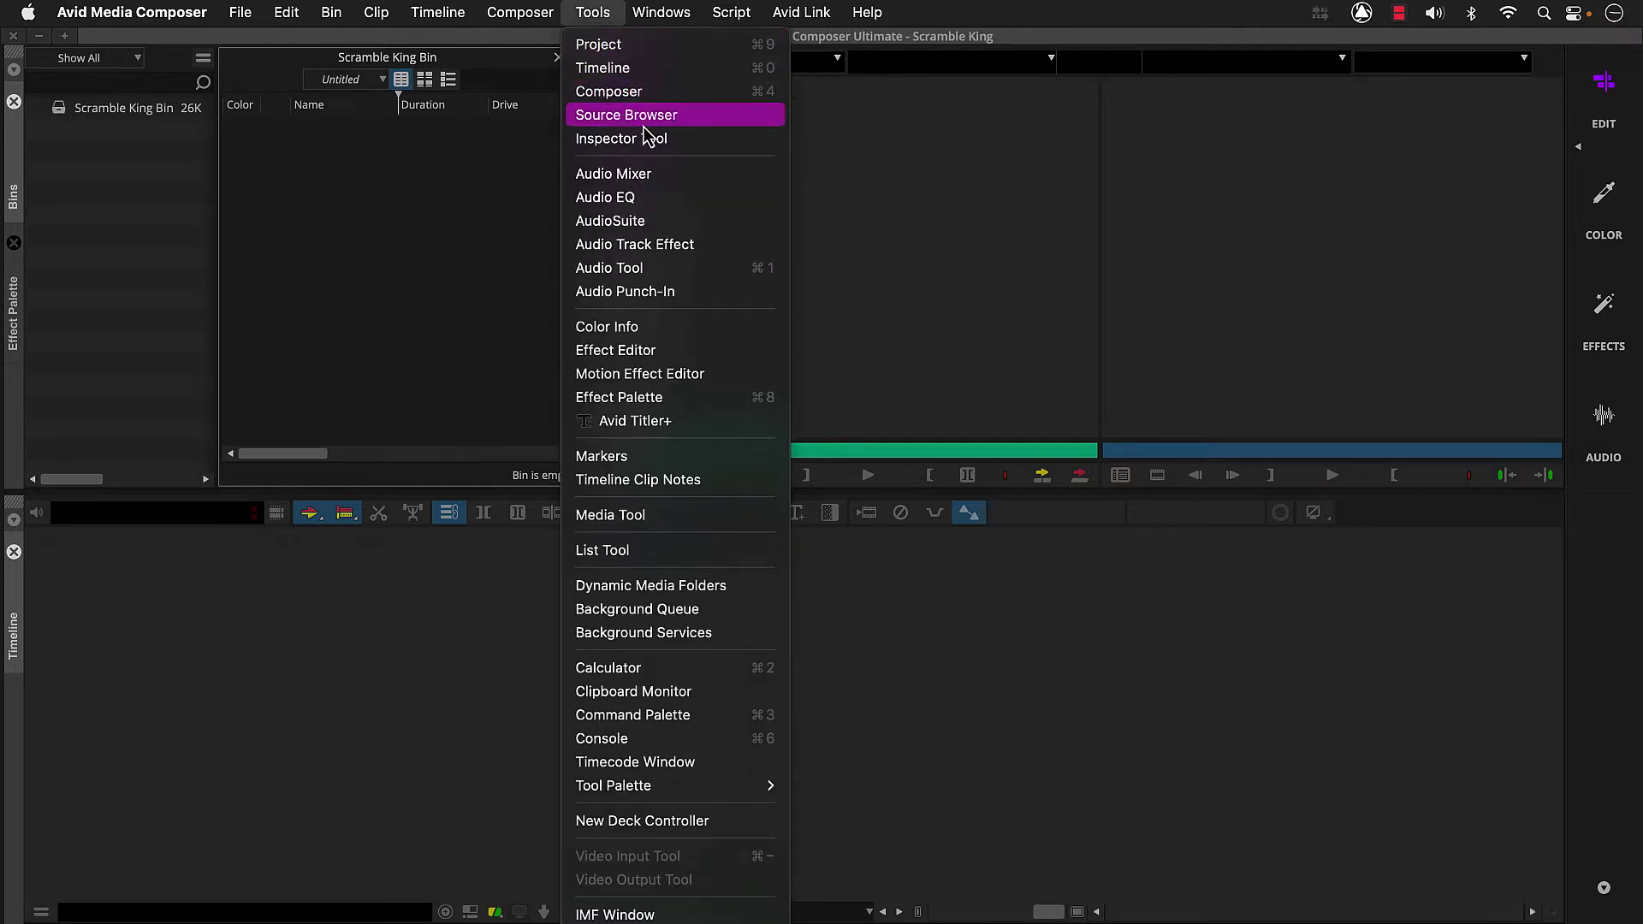
left_click(644, 124)
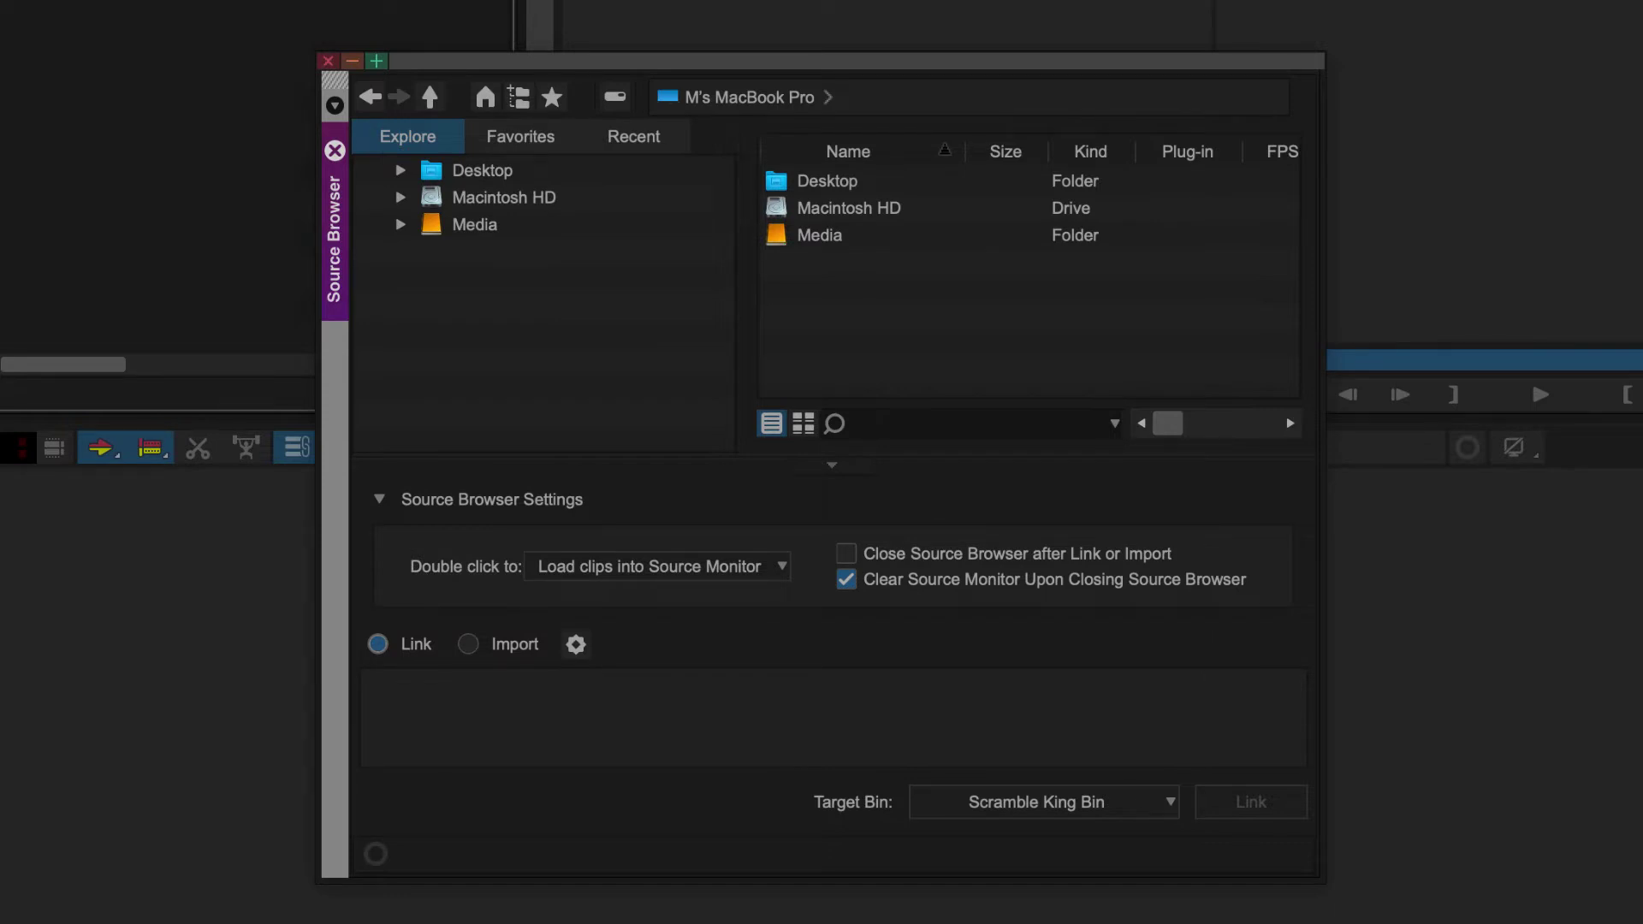
double_click(780, 237)
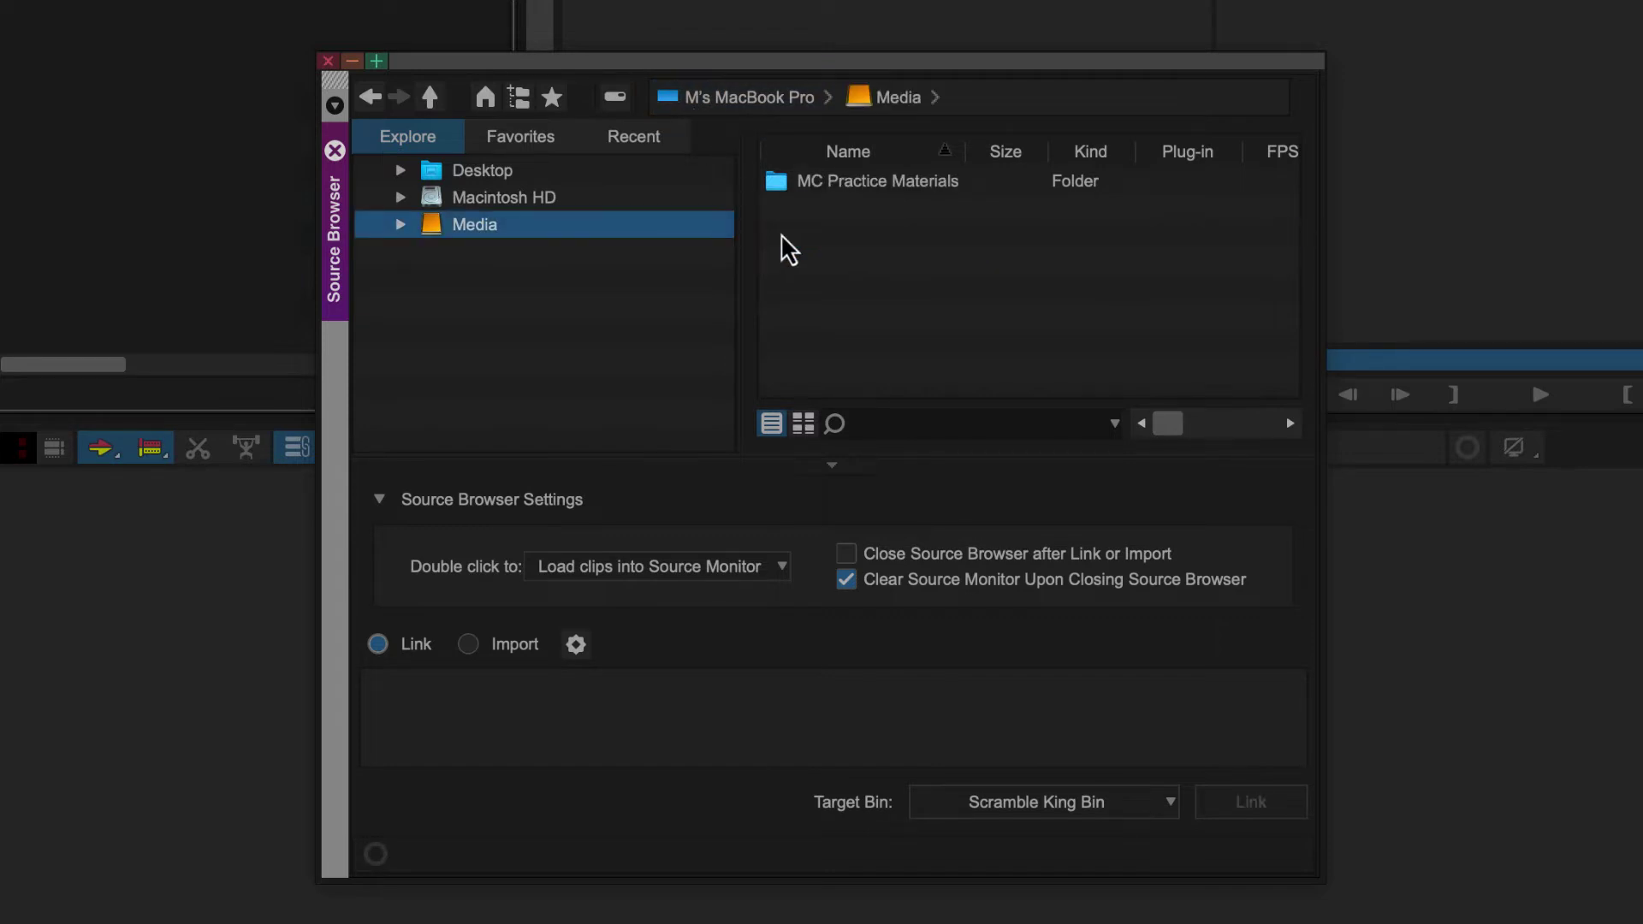
double_click(781, 185)
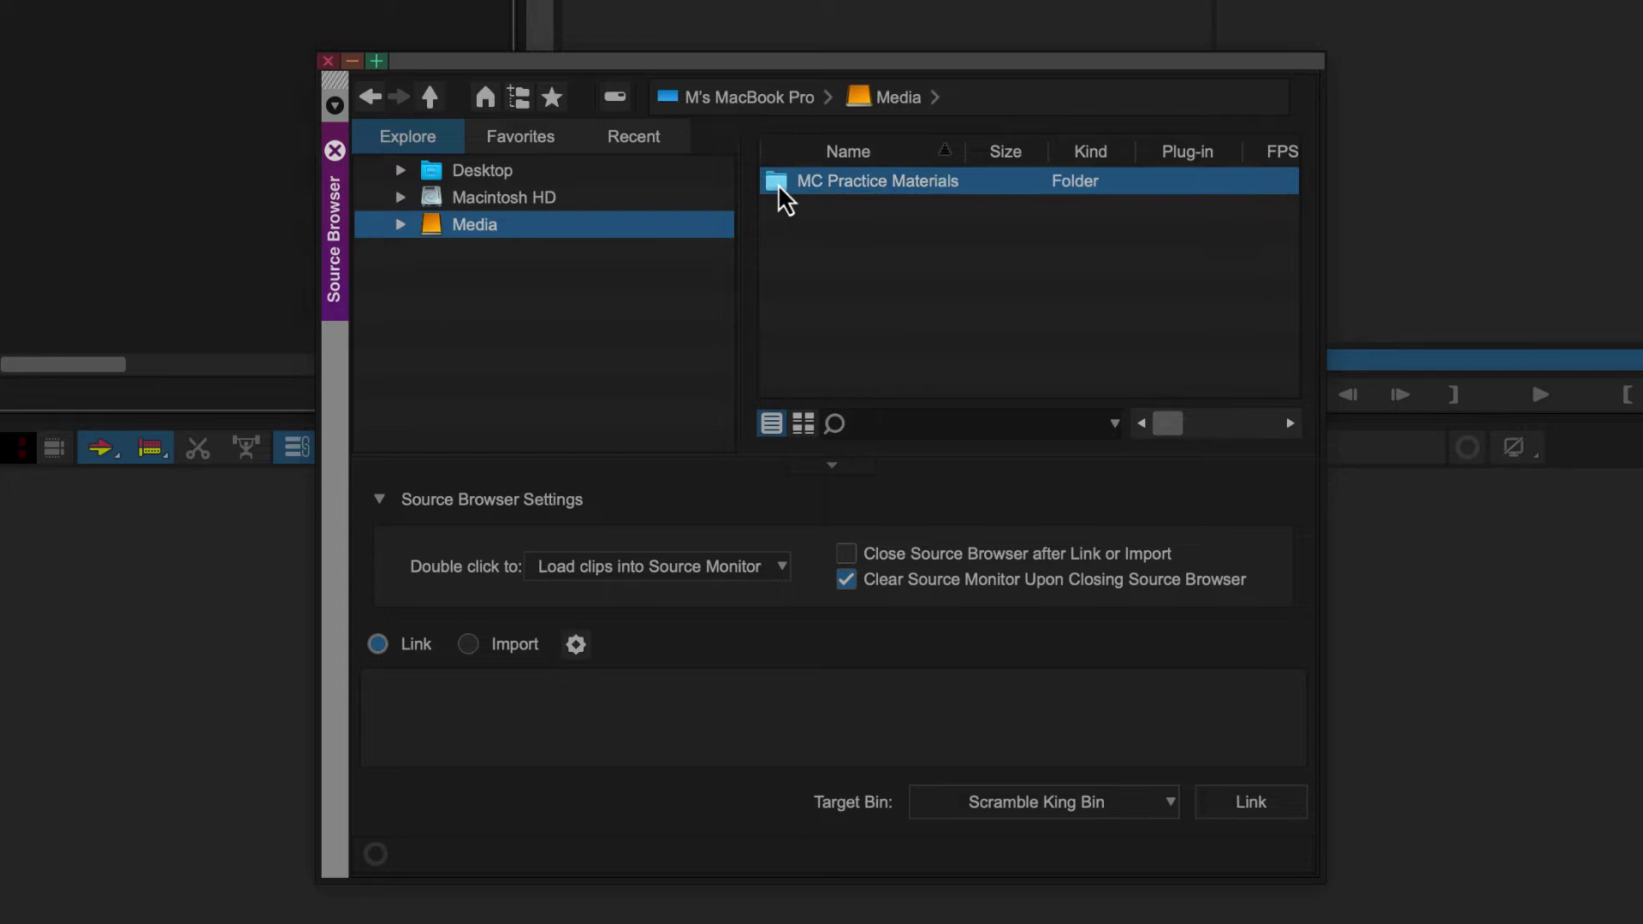
double_click(779, 185)
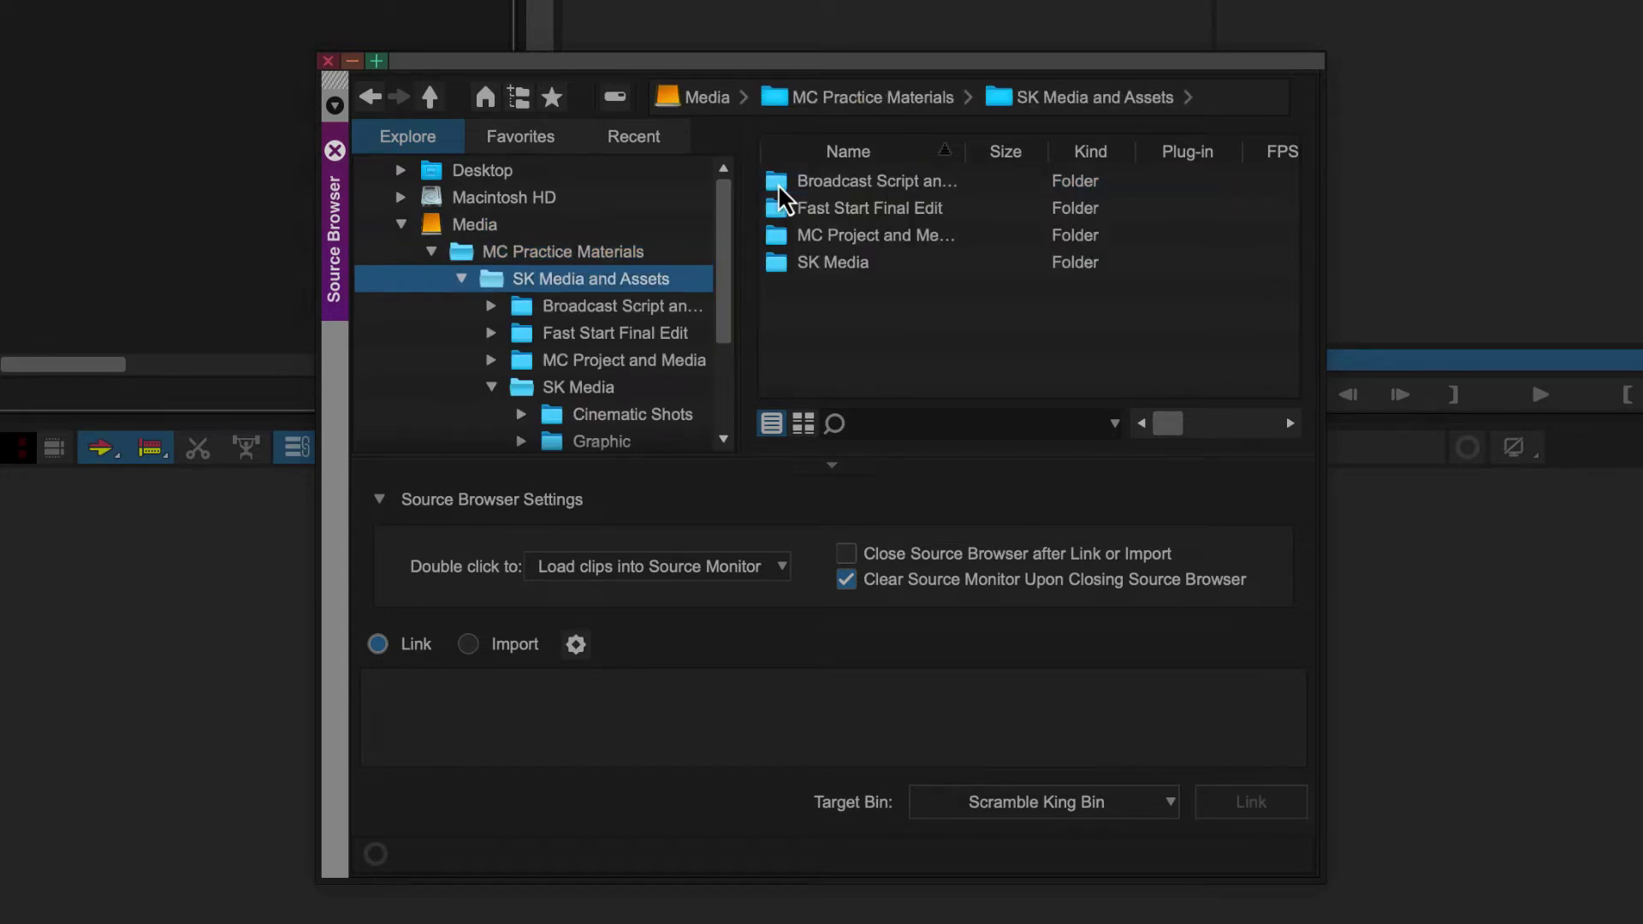
double_click(781, 263)
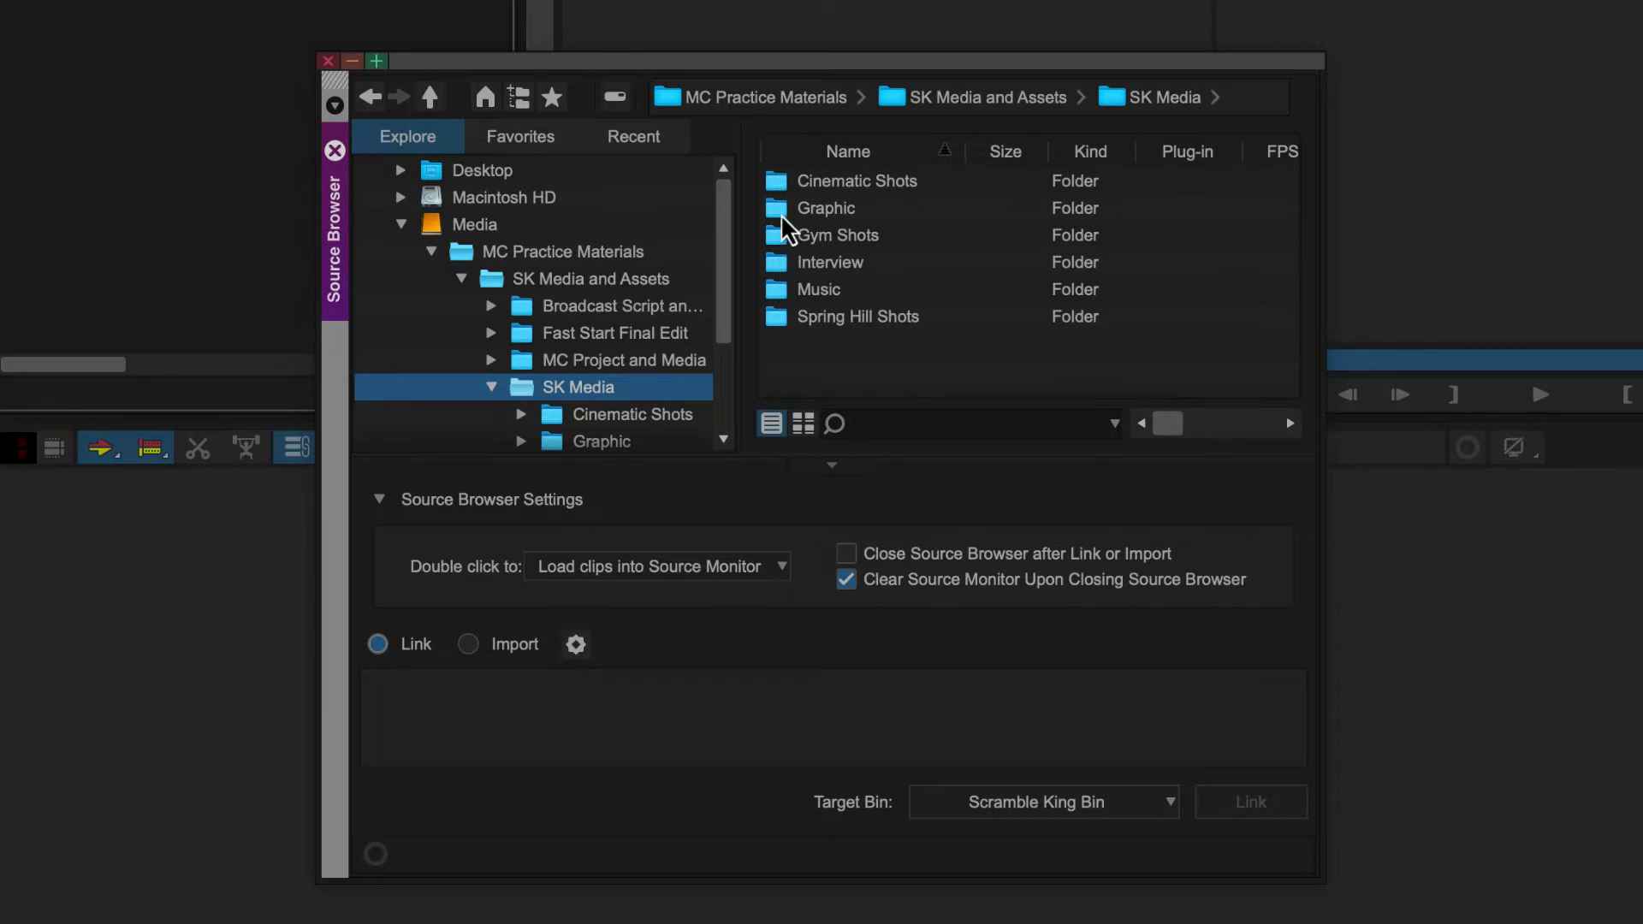
Link Cinematic Shots, Gym Shots, Interview and Spring Hill Shots, each into its own folder-named bin.
left_click(779, 185)
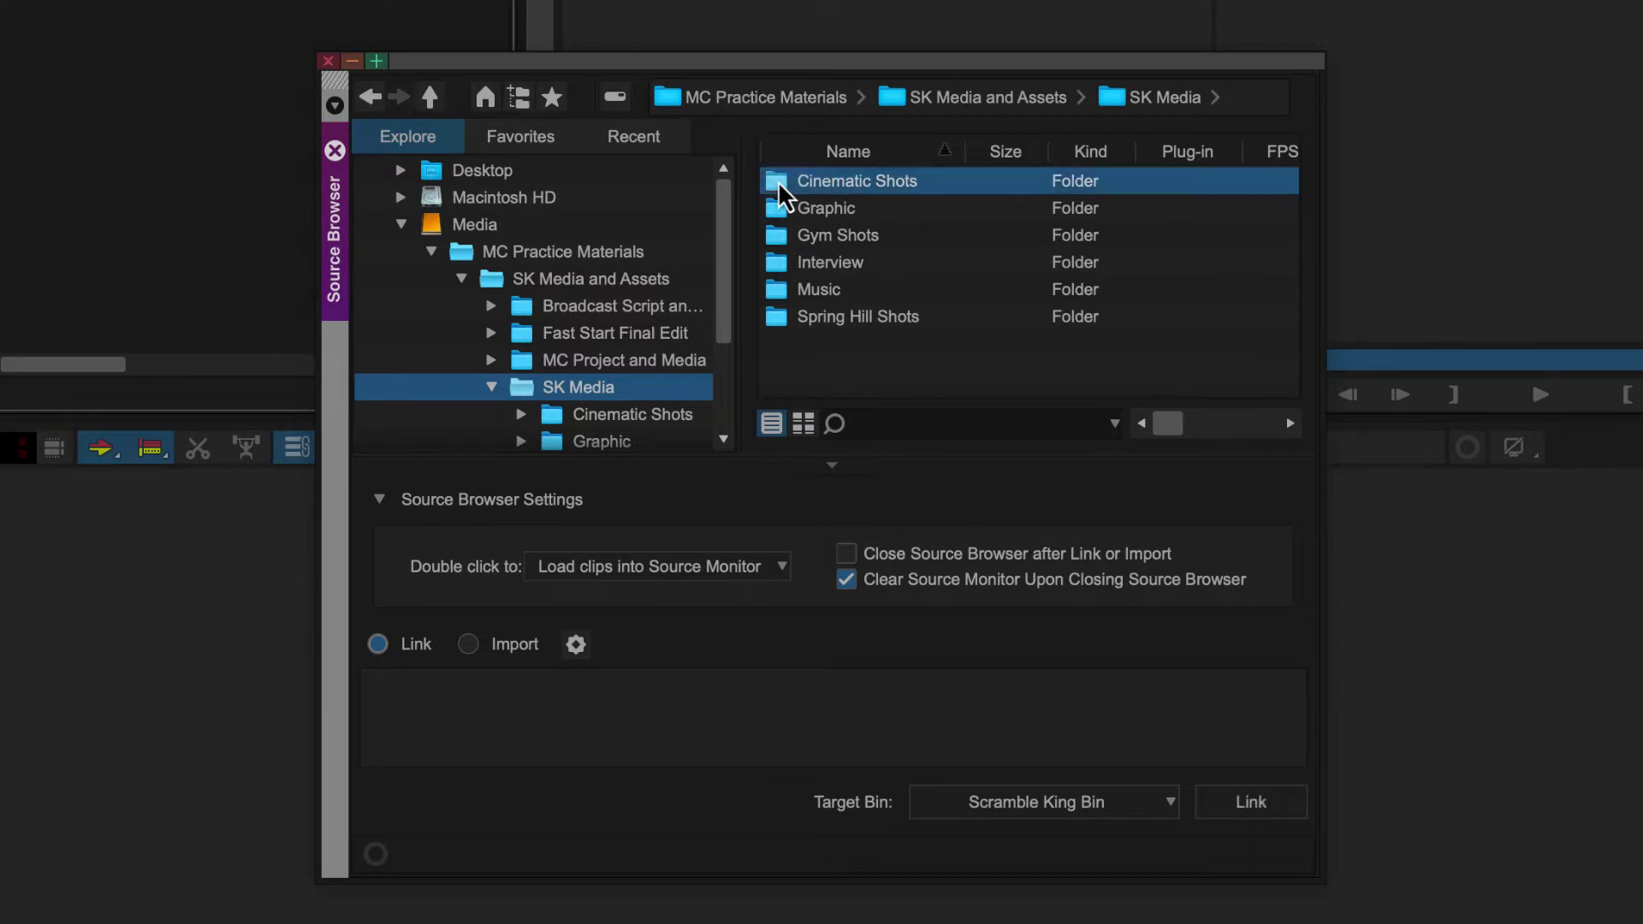
left_click(779, 233, "super")
left_click(778, 263, "super")
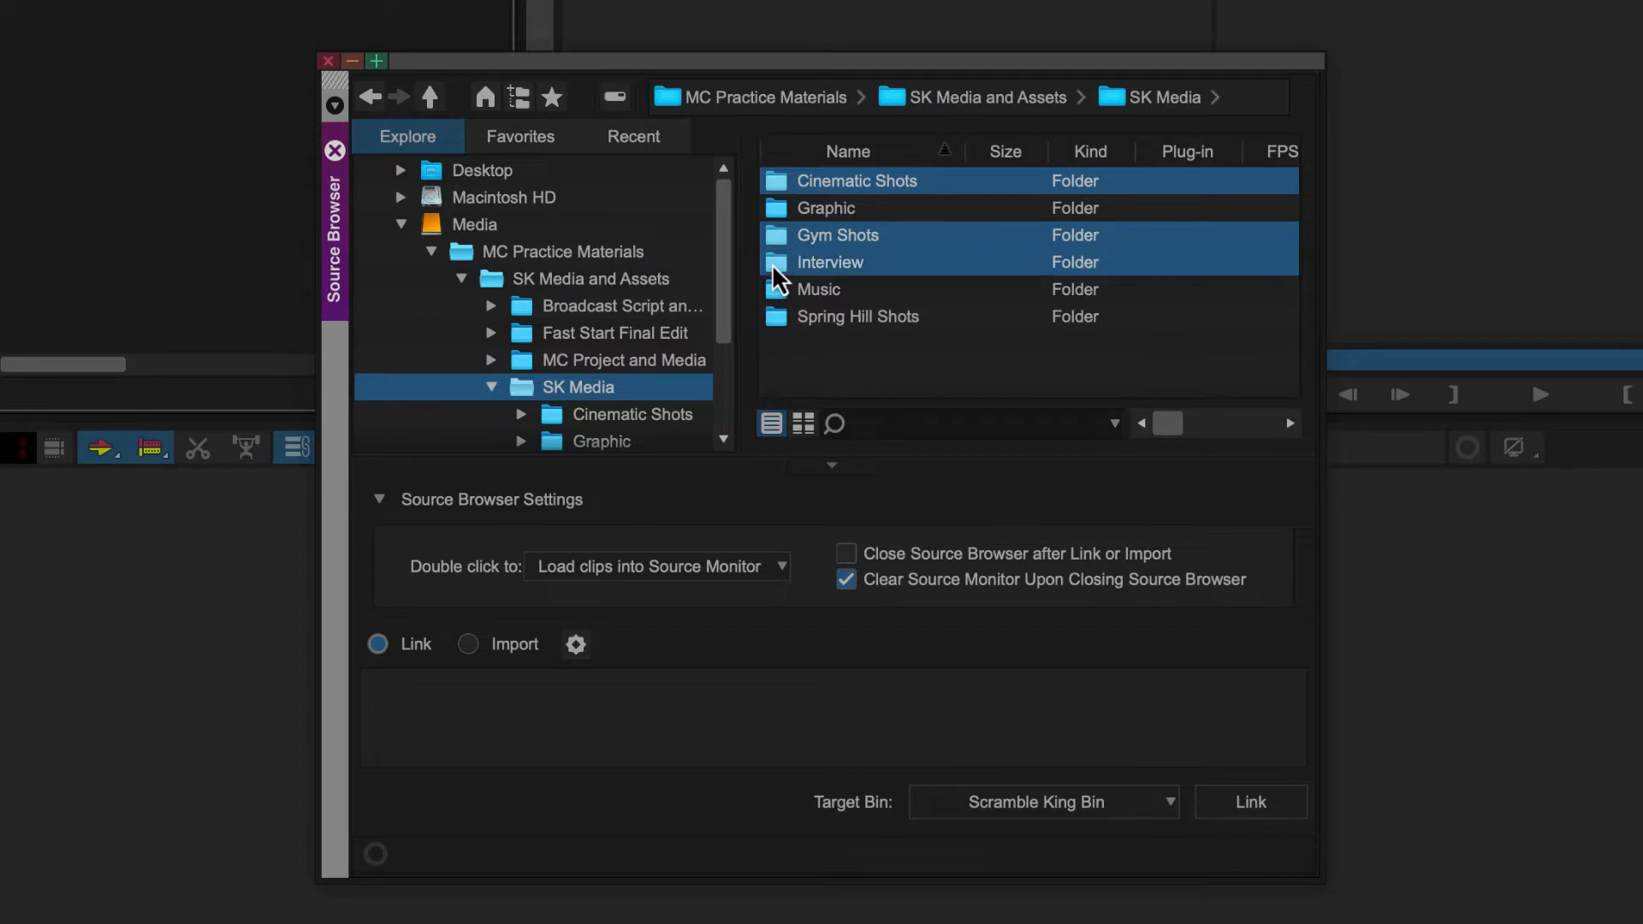
left_click(779, 316, "super")
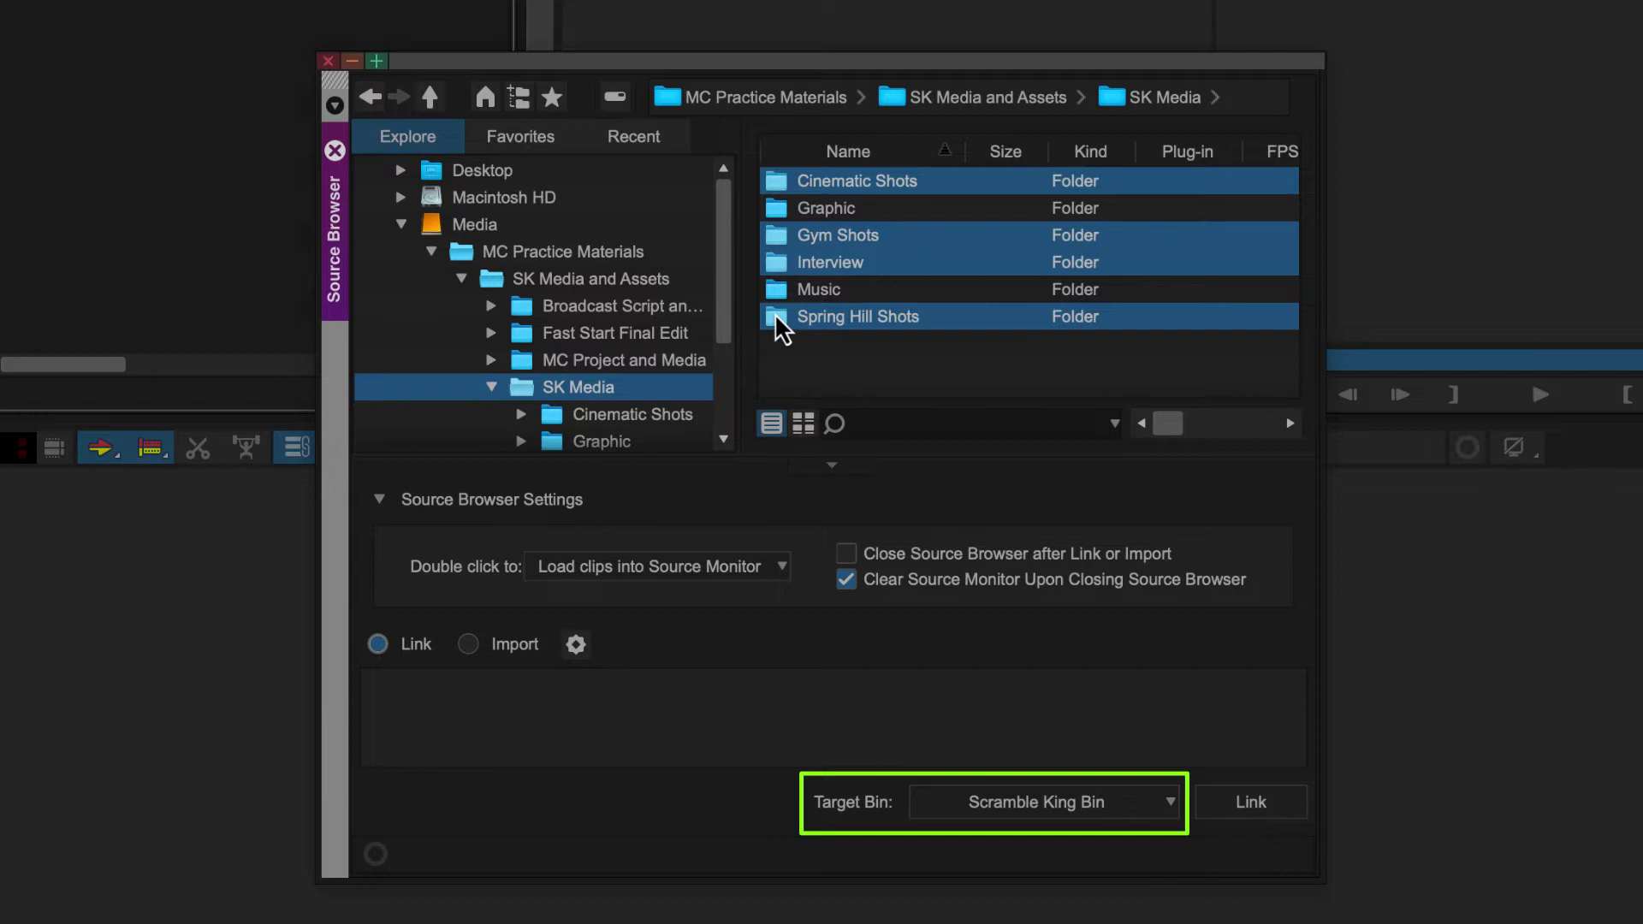
left_click(958, 801)
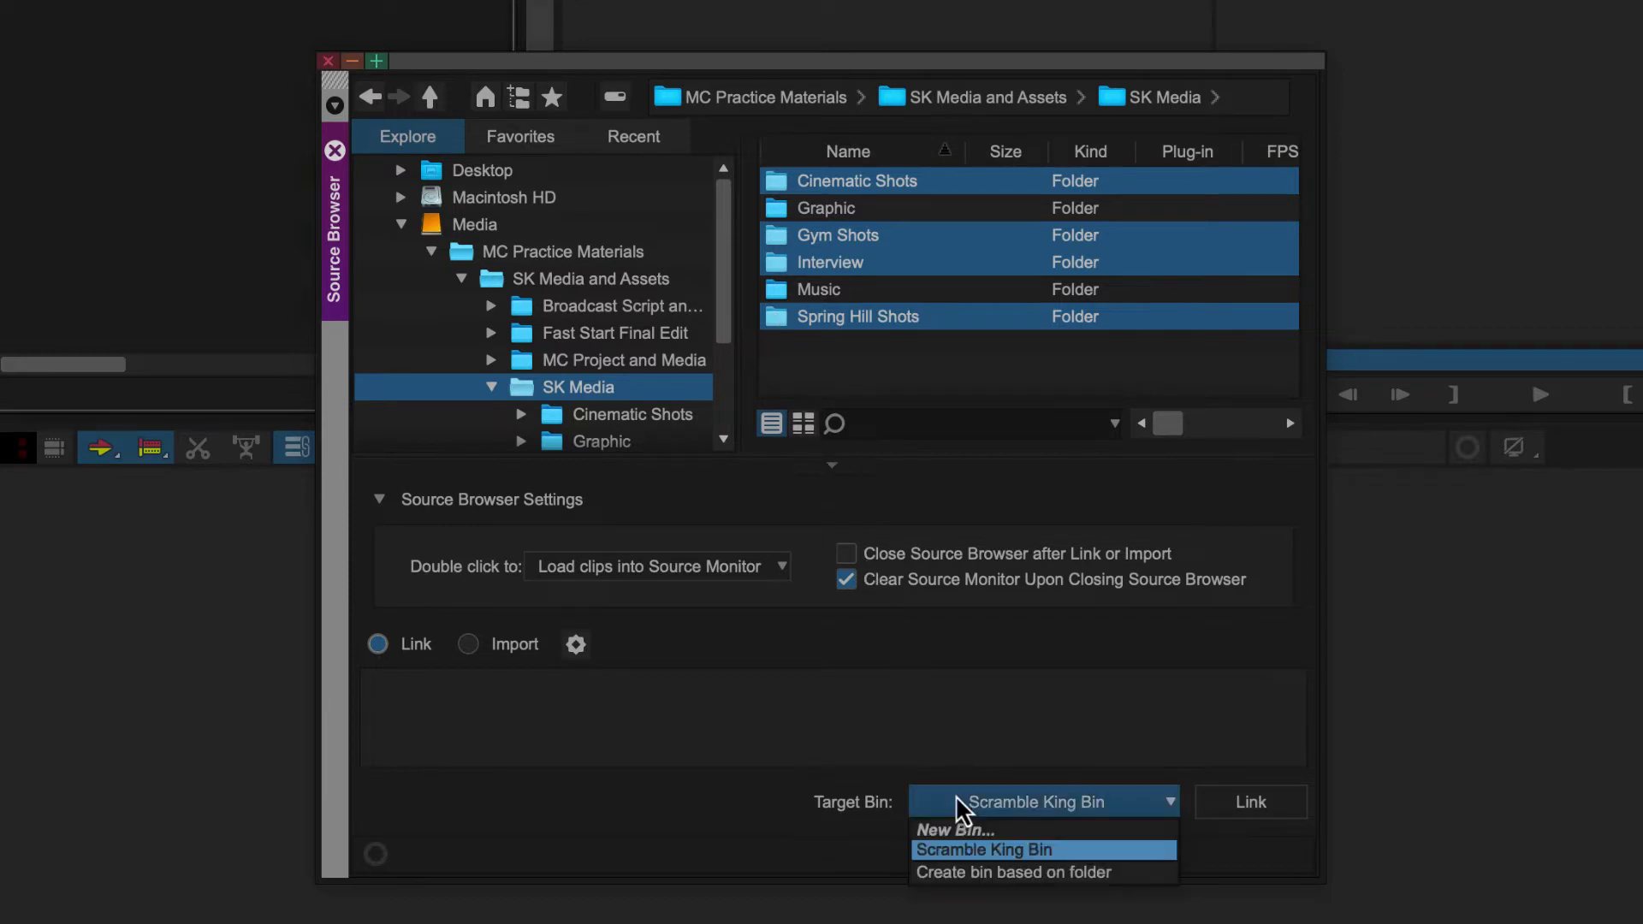
left_click(969, 873)
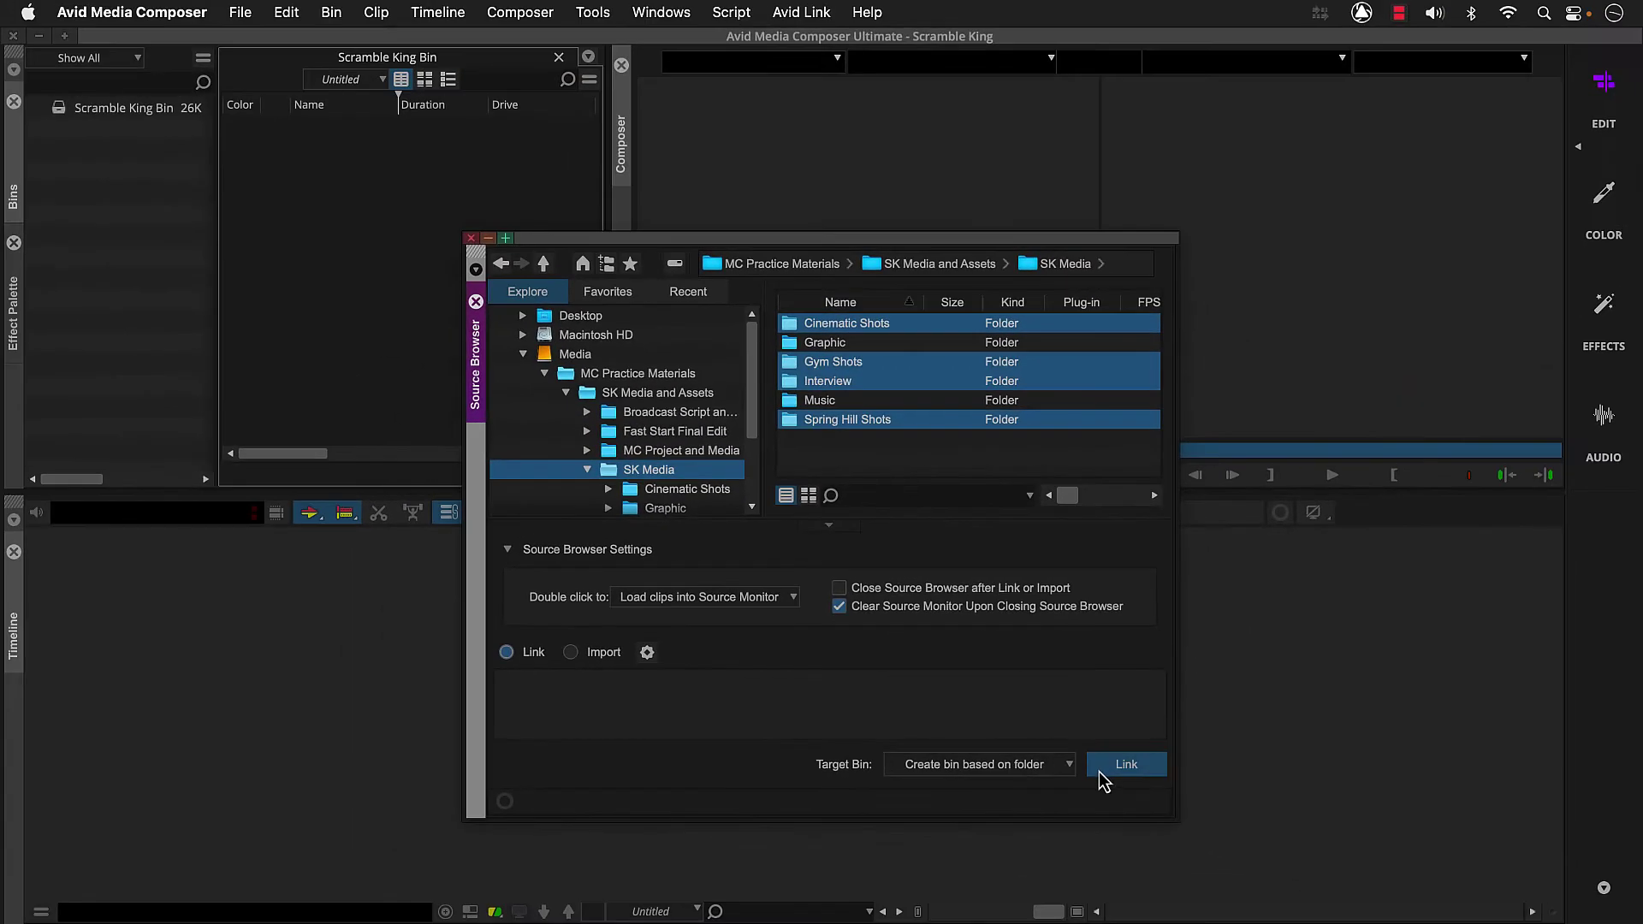
left_click(1098, 770)
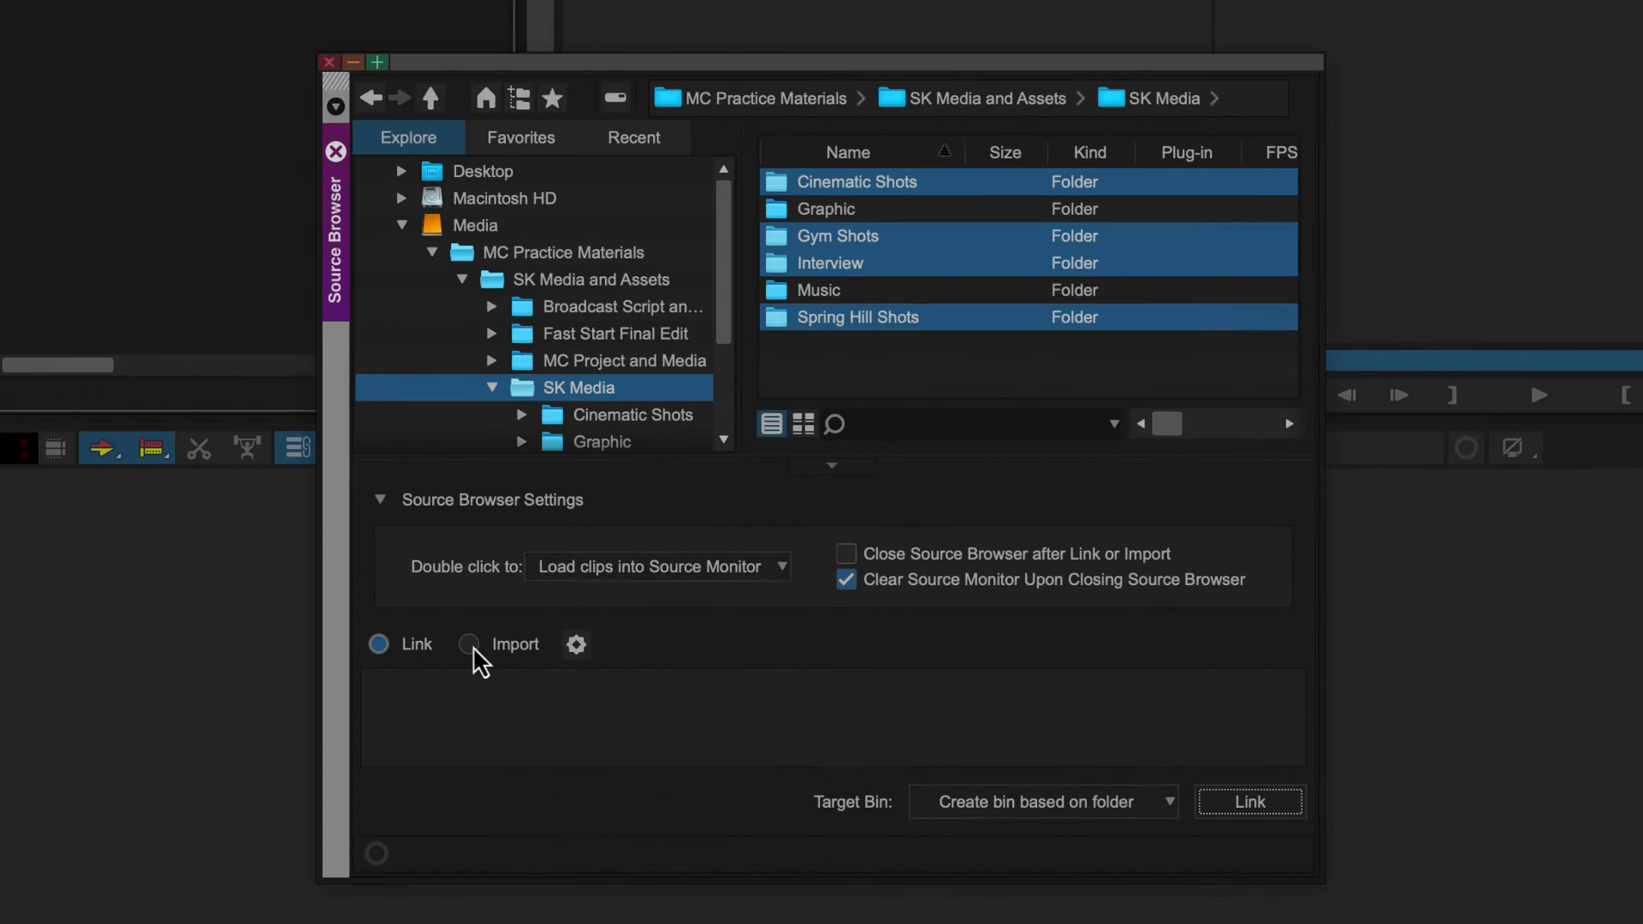
Import Cruise.wav from the Music folder with a 23.98 audio start time.
left_click(472, 650)
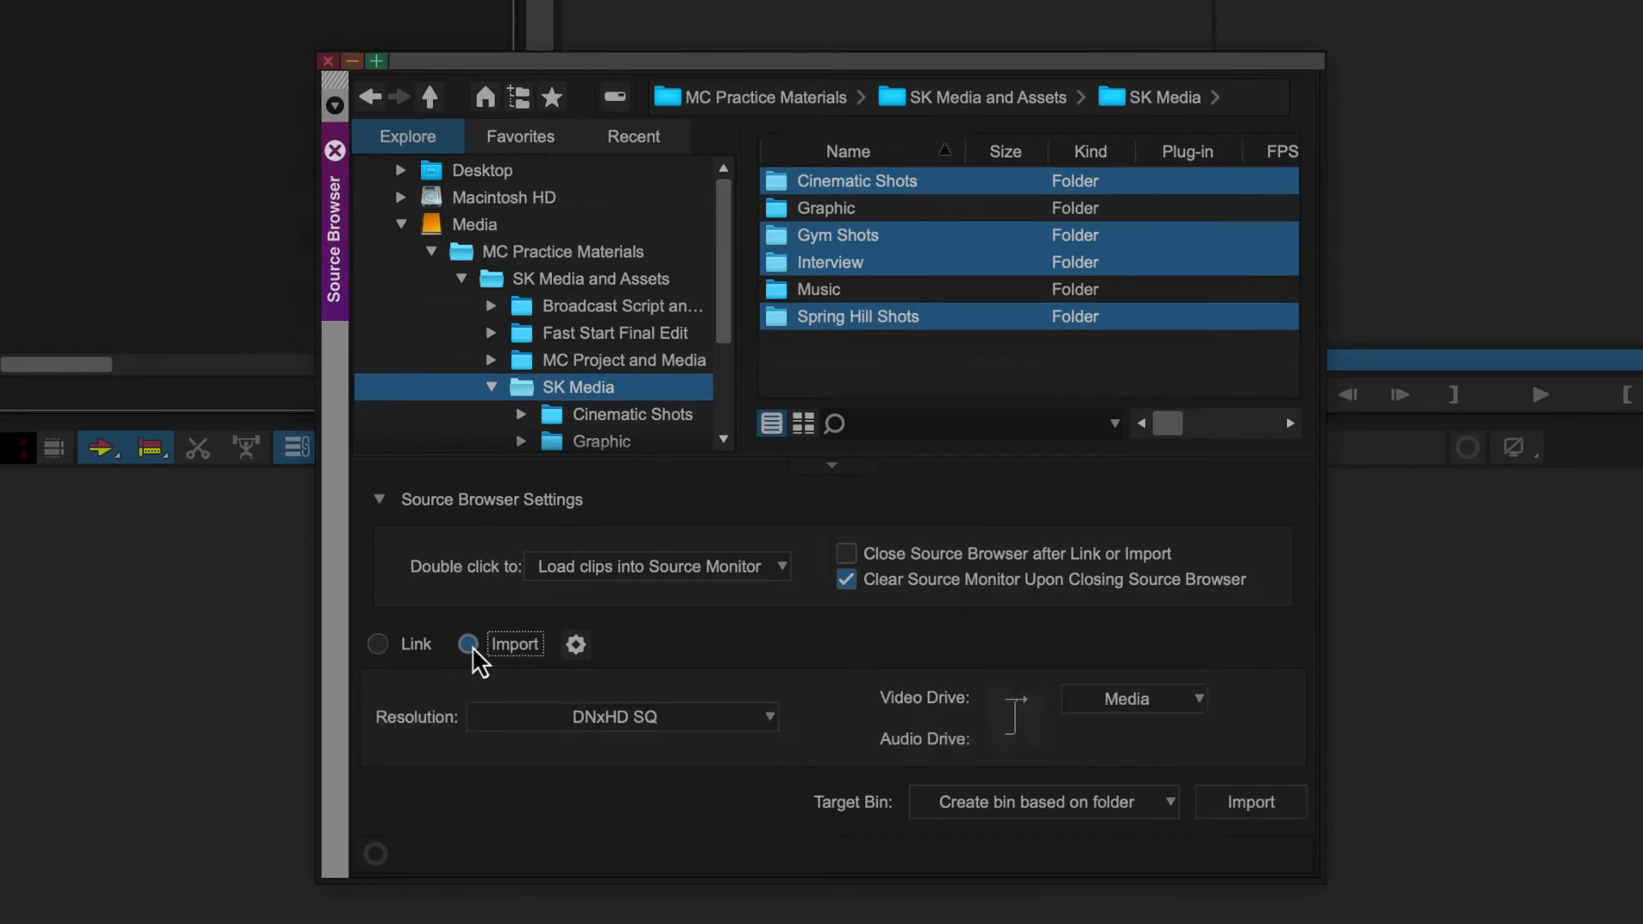
double_click(775, 301)
left_click(780, 192)
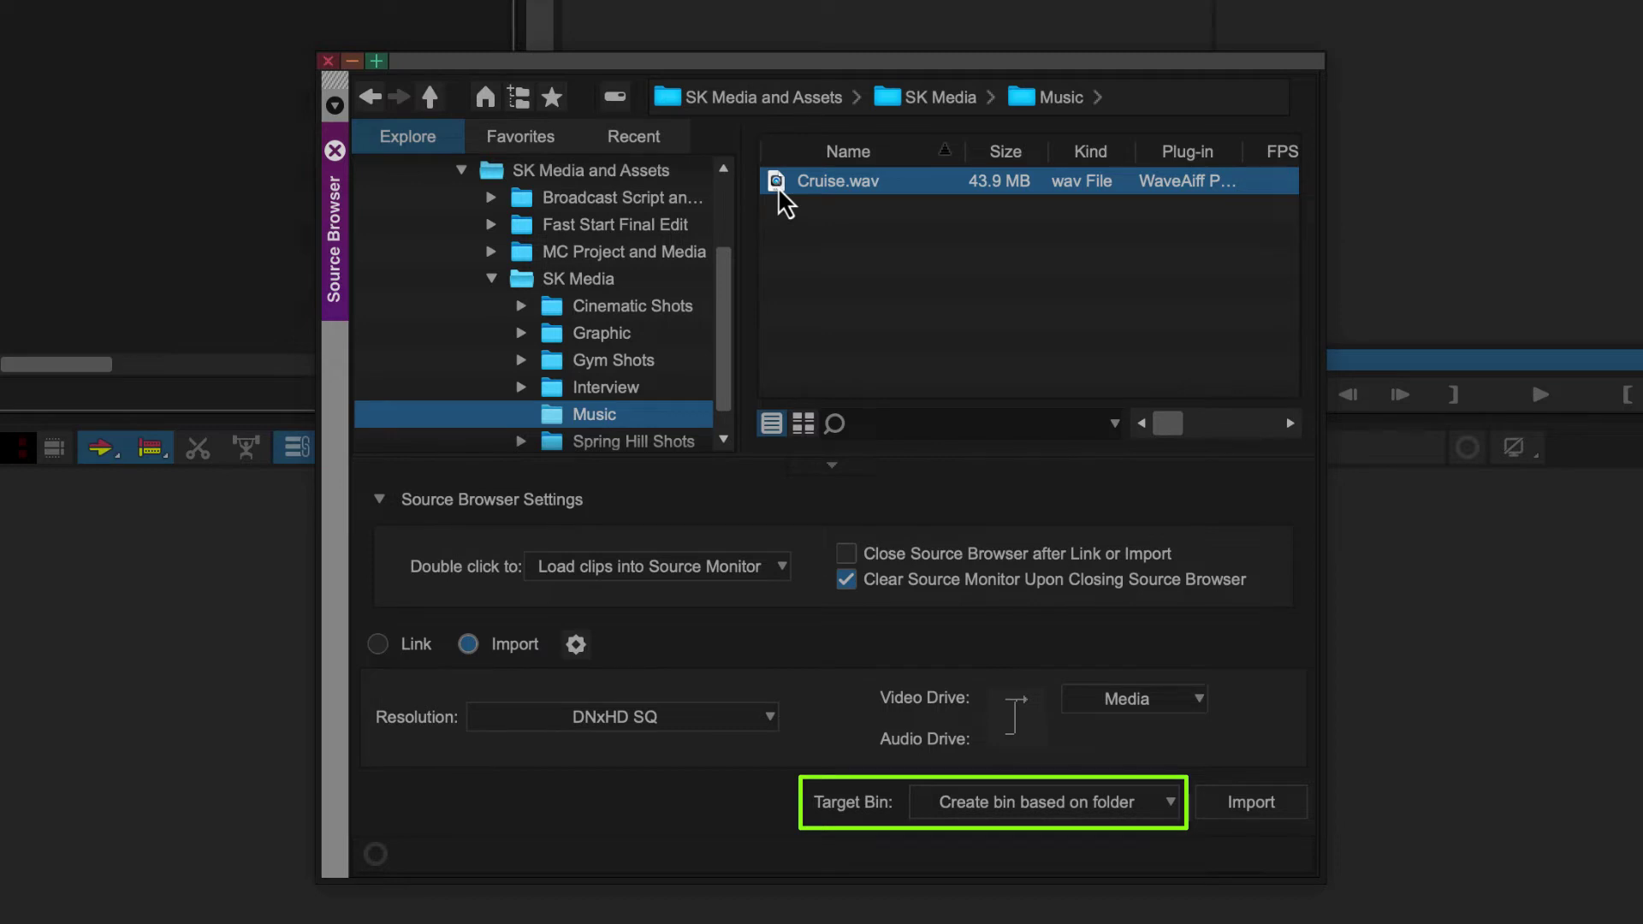
left_click(1253, 805)
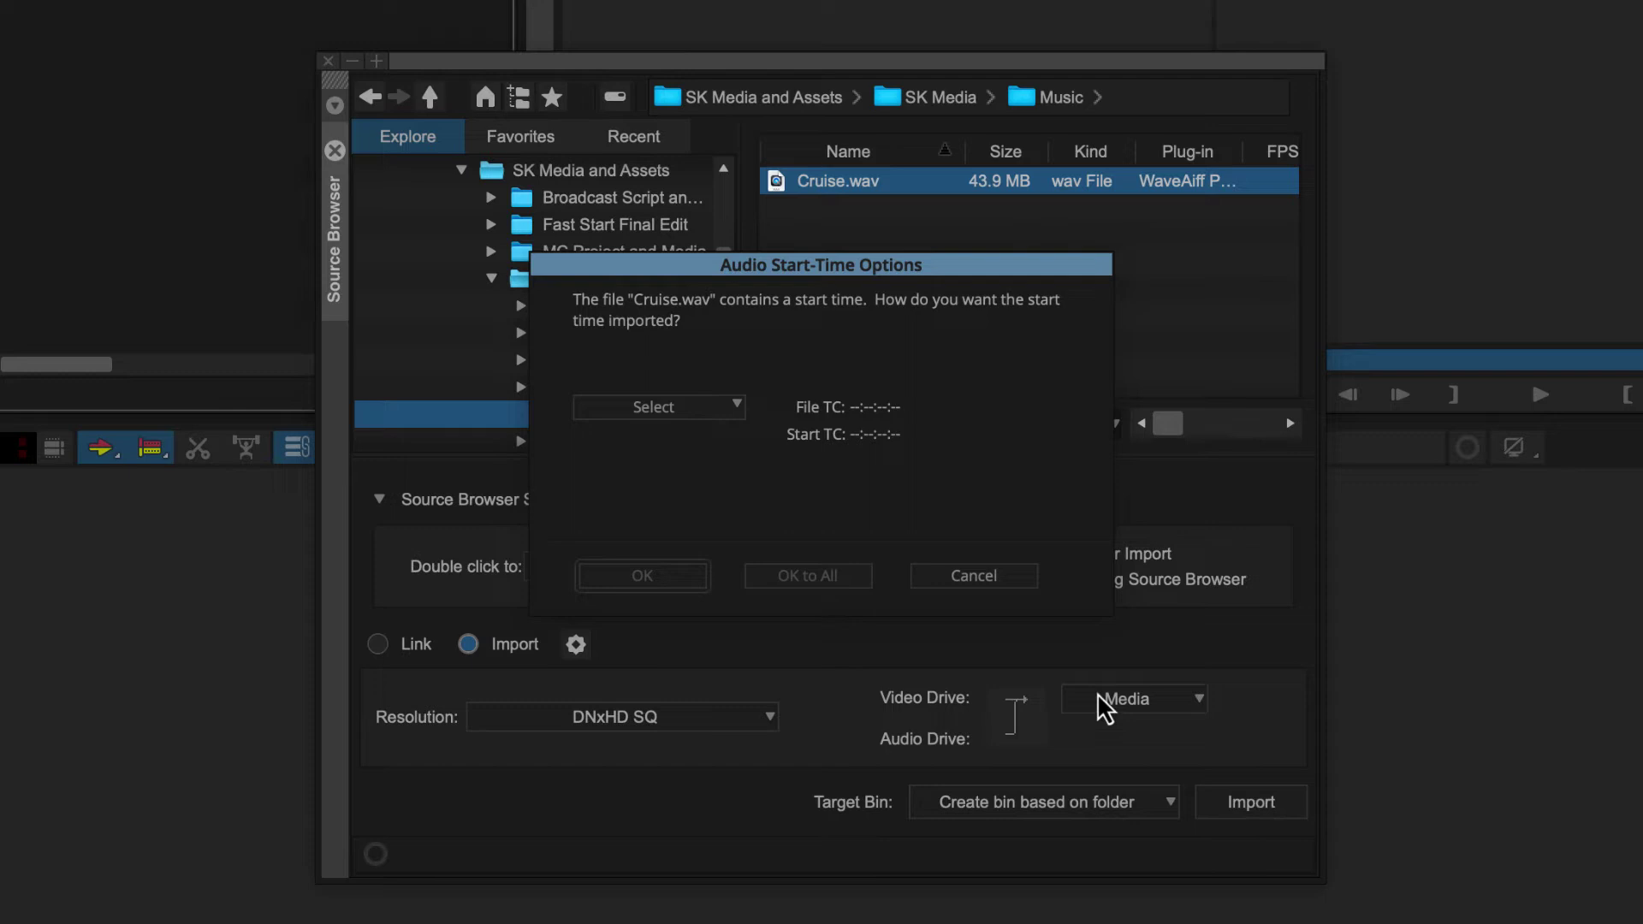
left_click(705, 411)
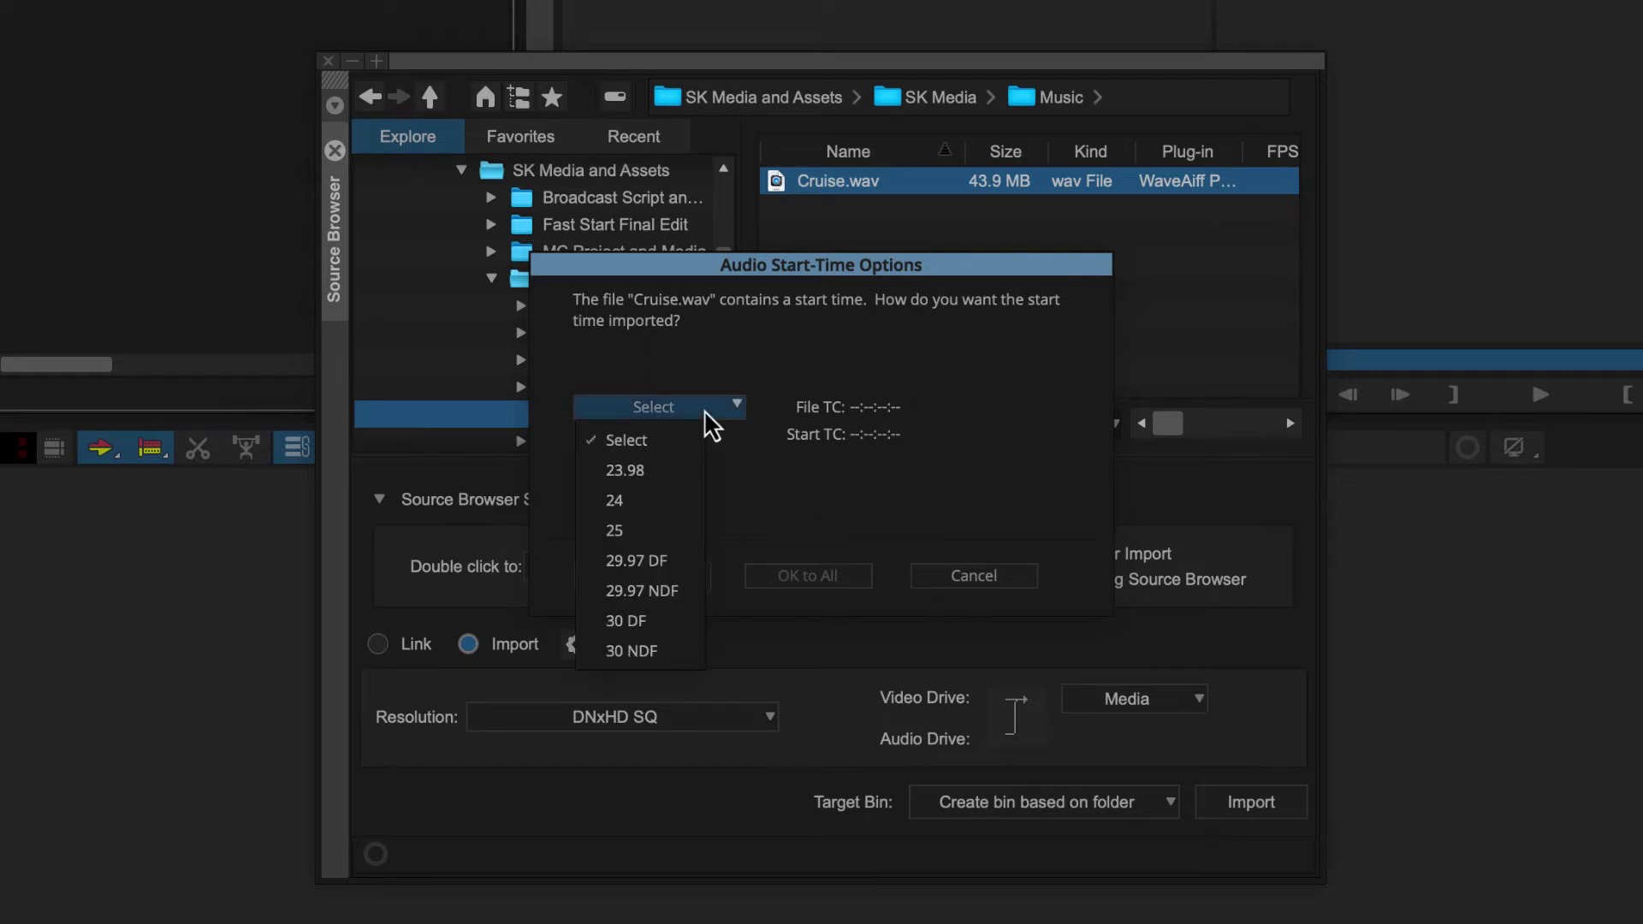
left_click(680, 471)
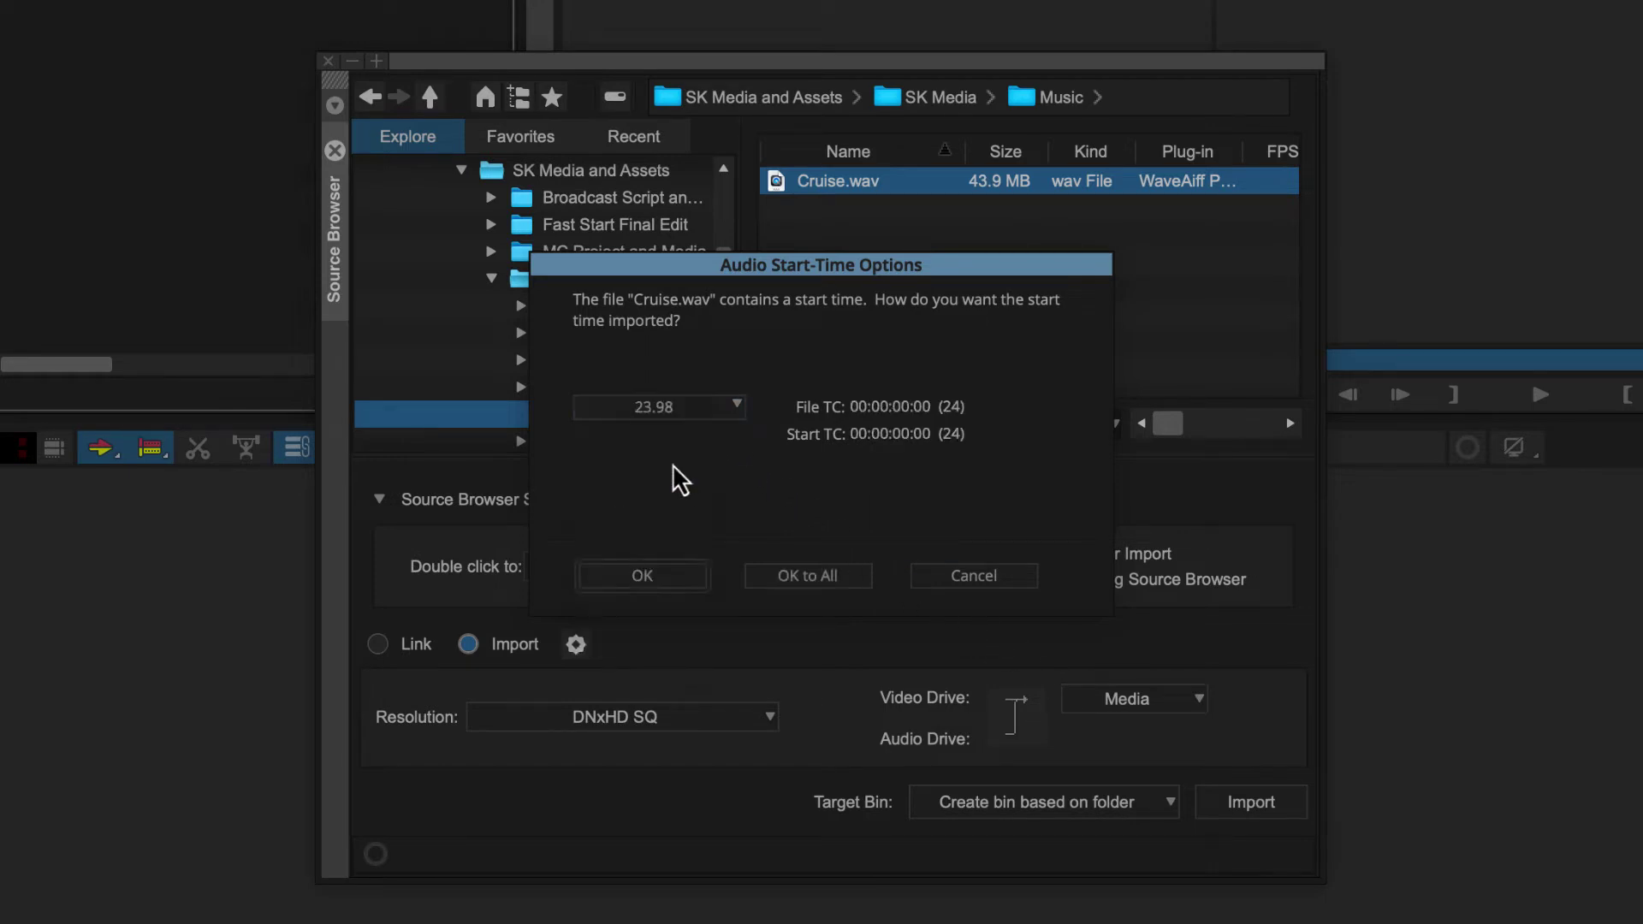
left_click(642, 575)
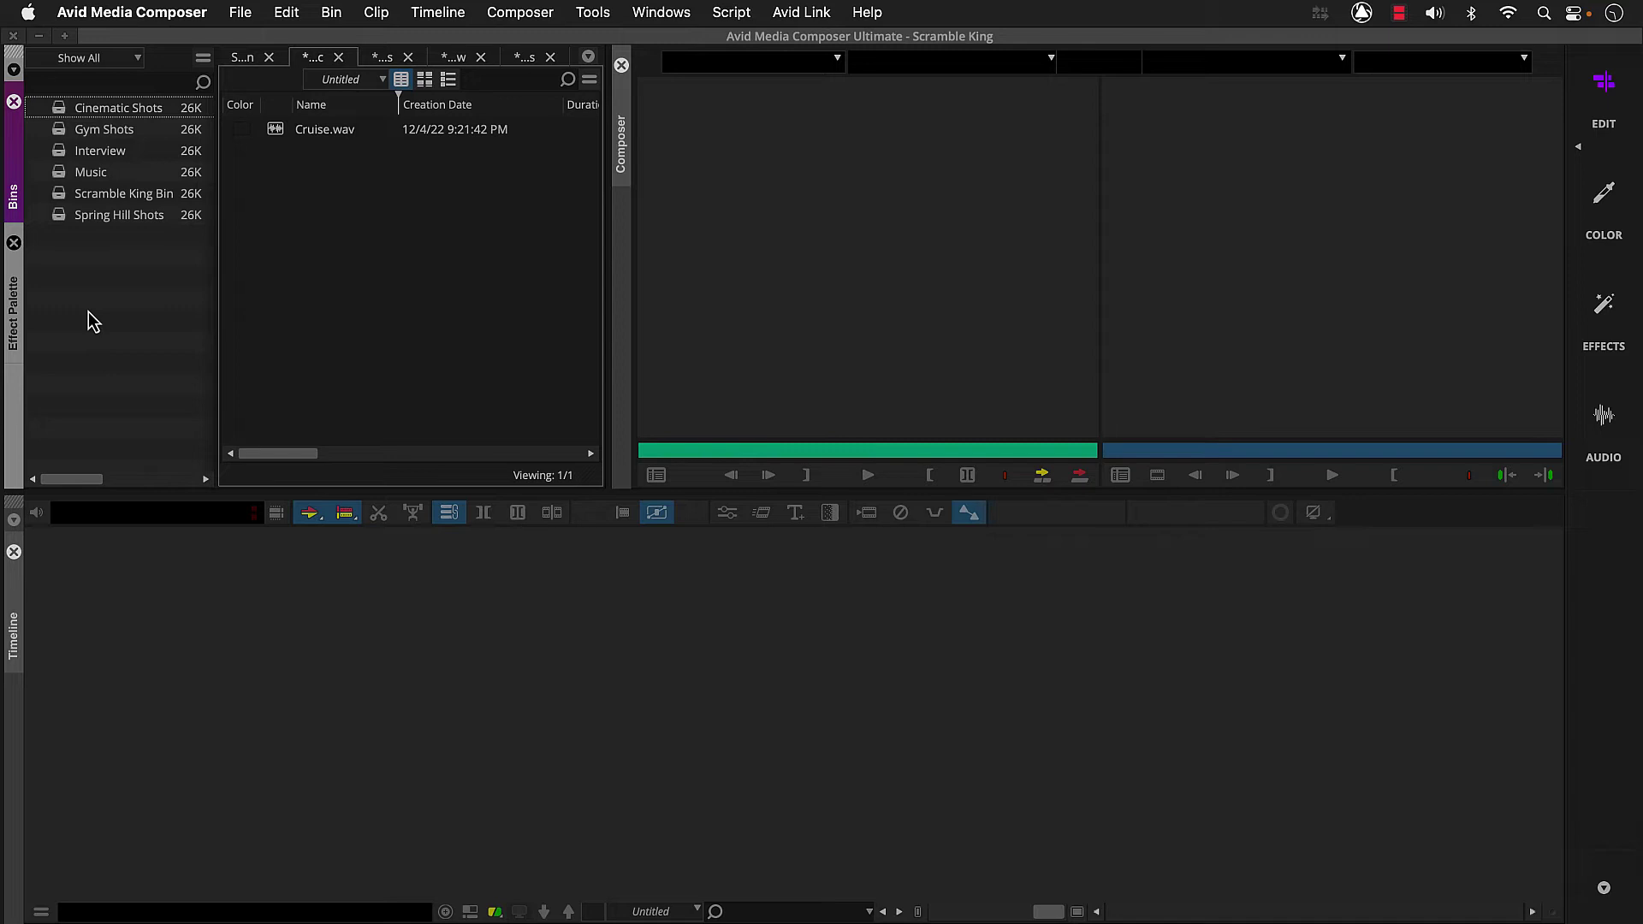
Create a new empty bin named 'Titles and GFX'.
right_click(89, 313)
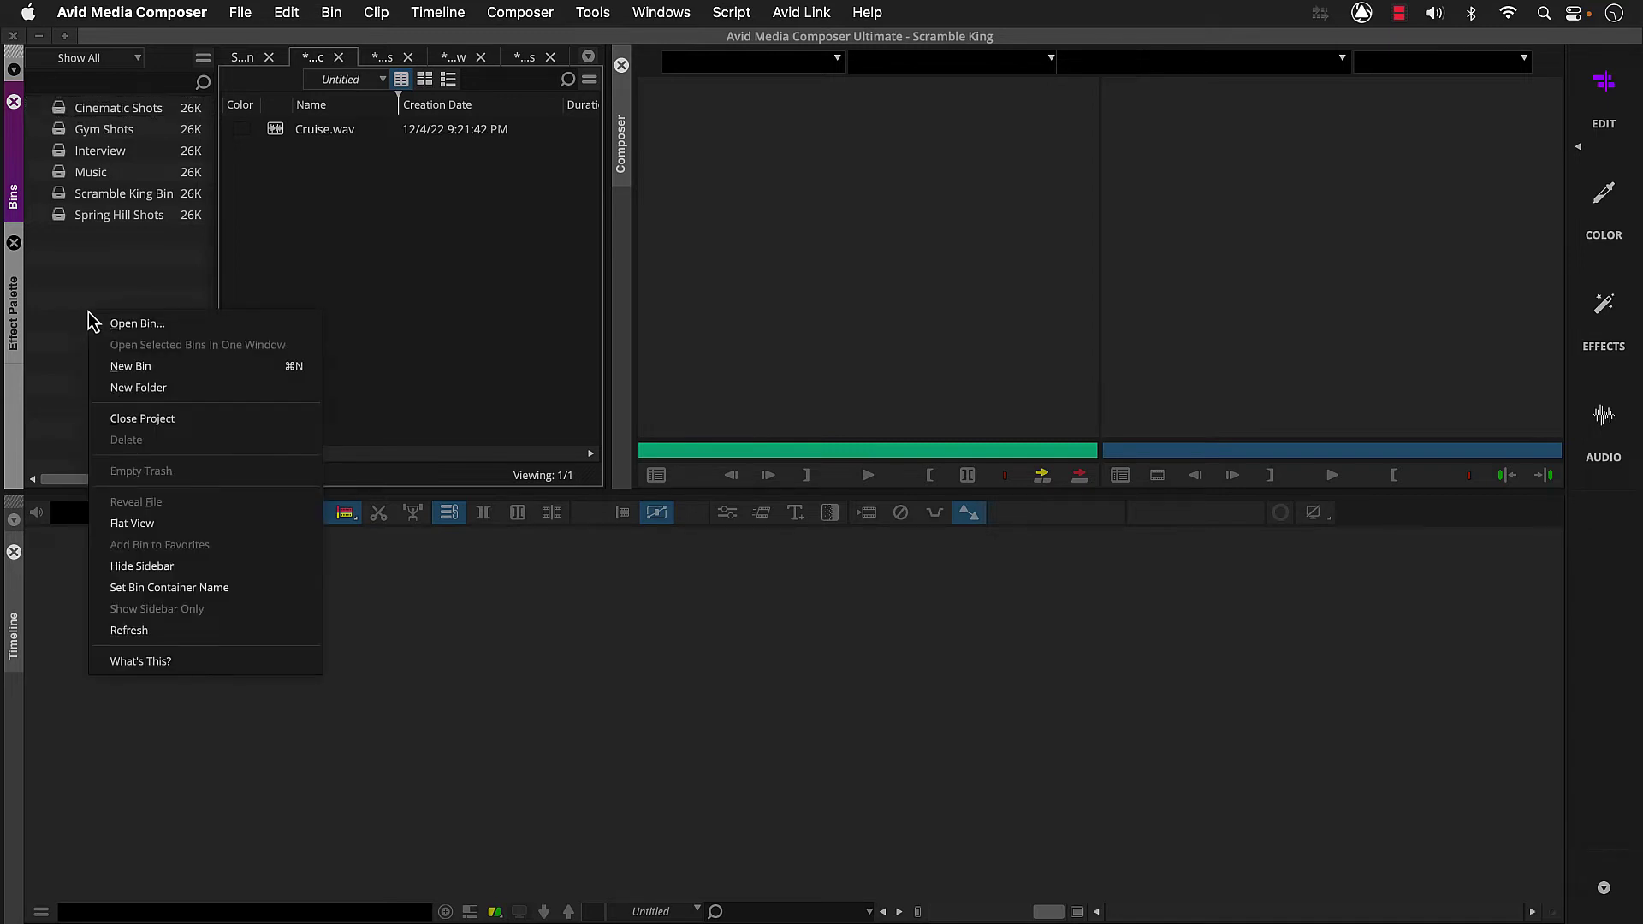
left_click(100, 365)
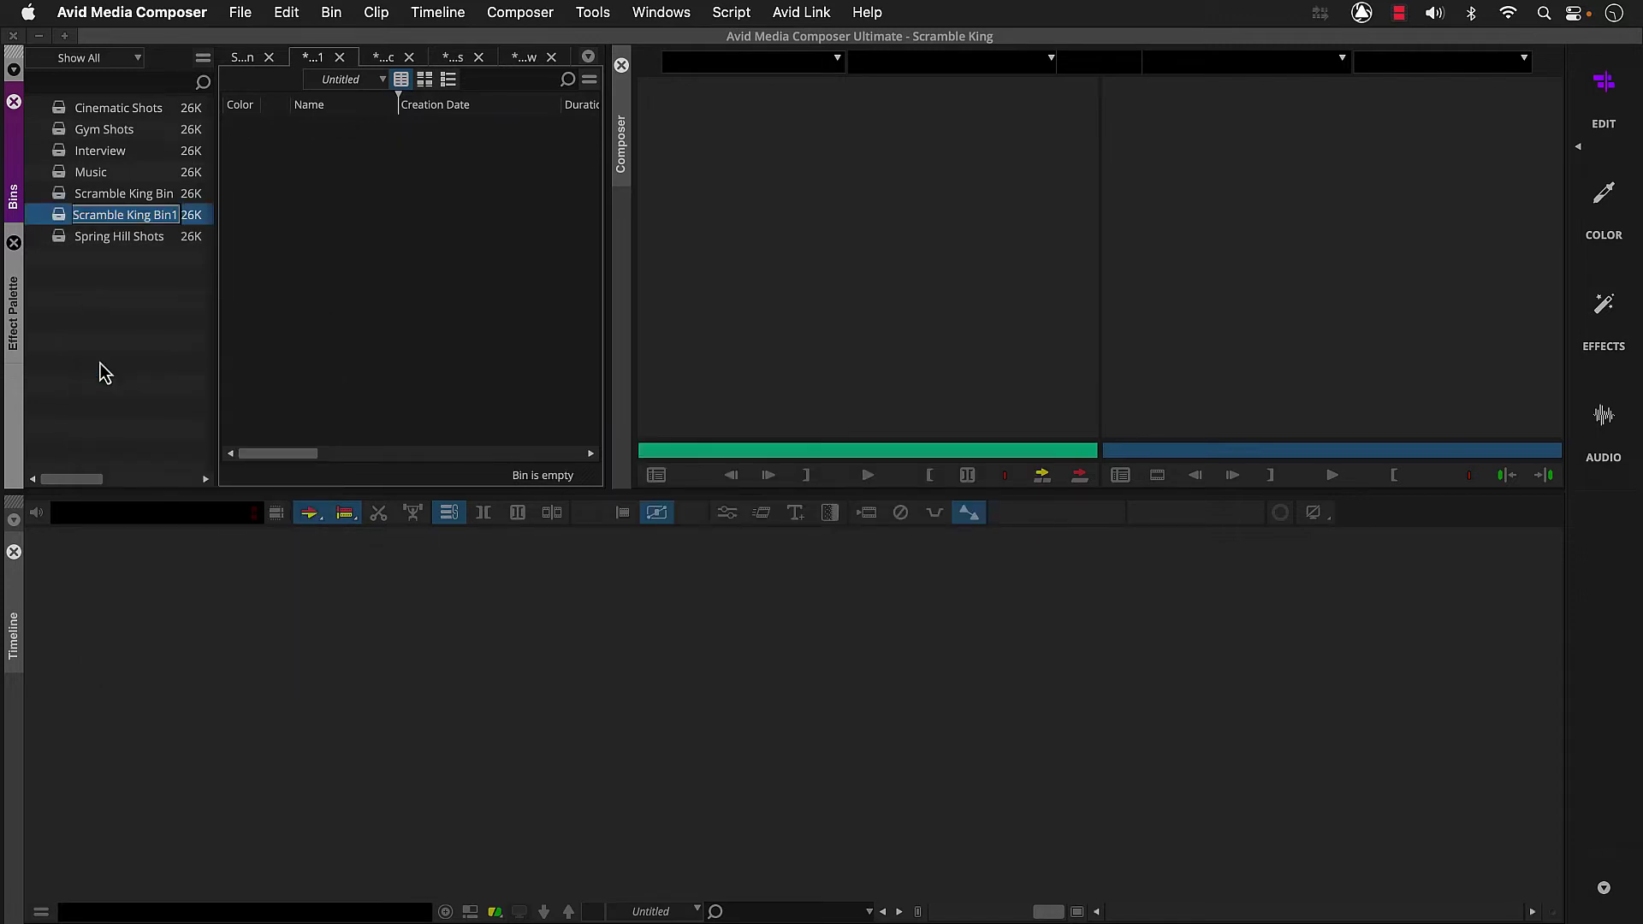
type("Titles")
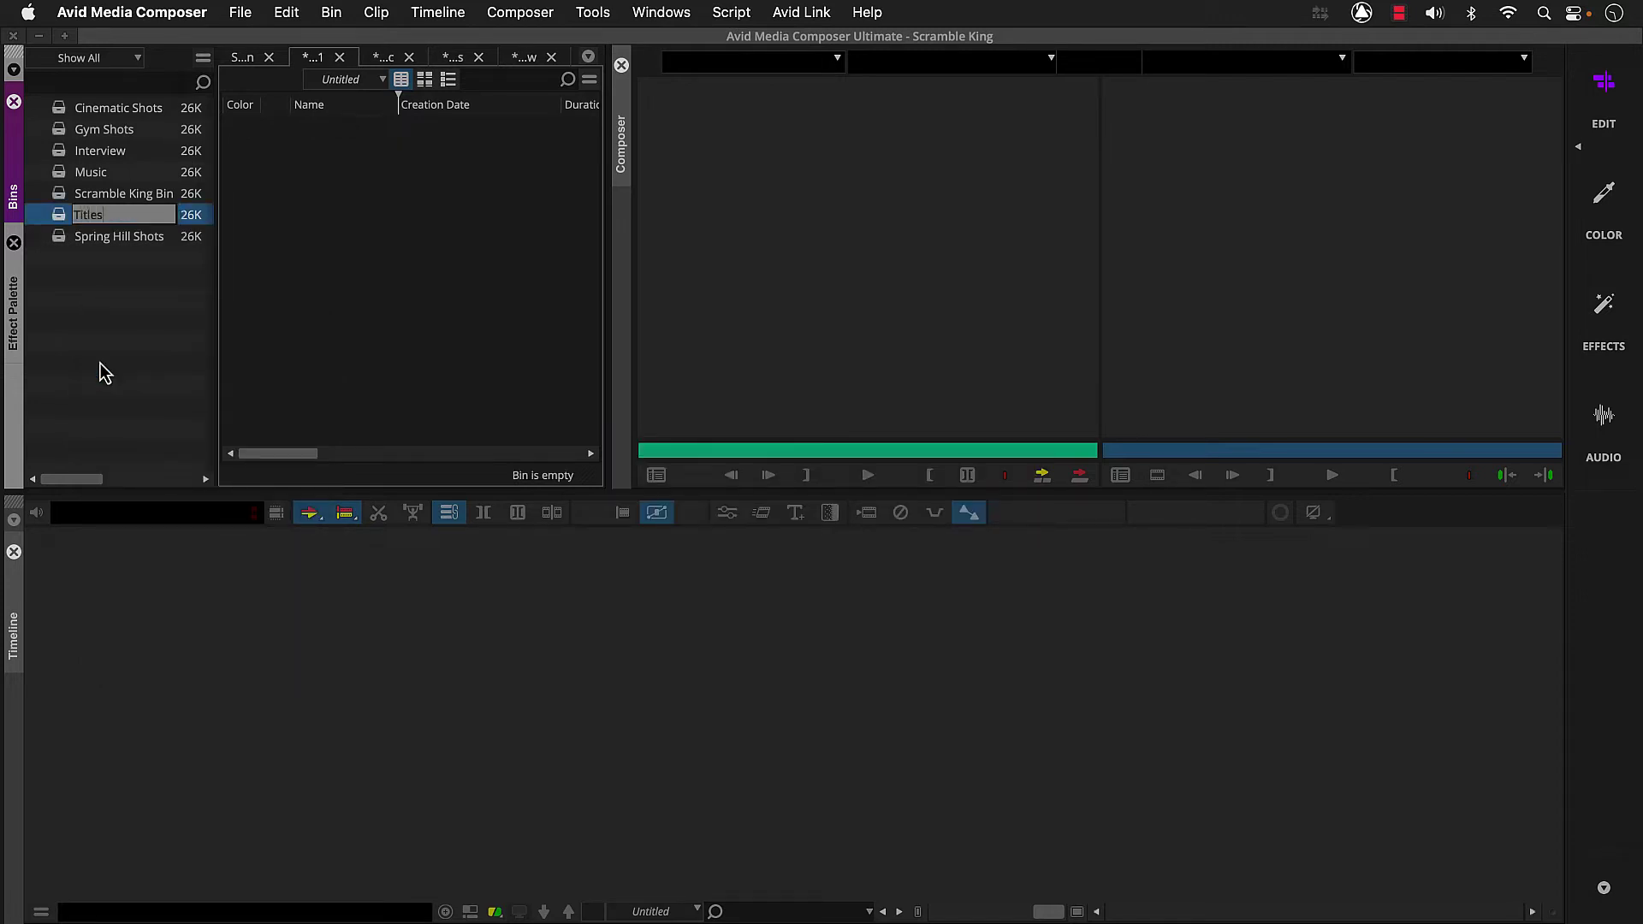
type(" and GFX")
key("Return")
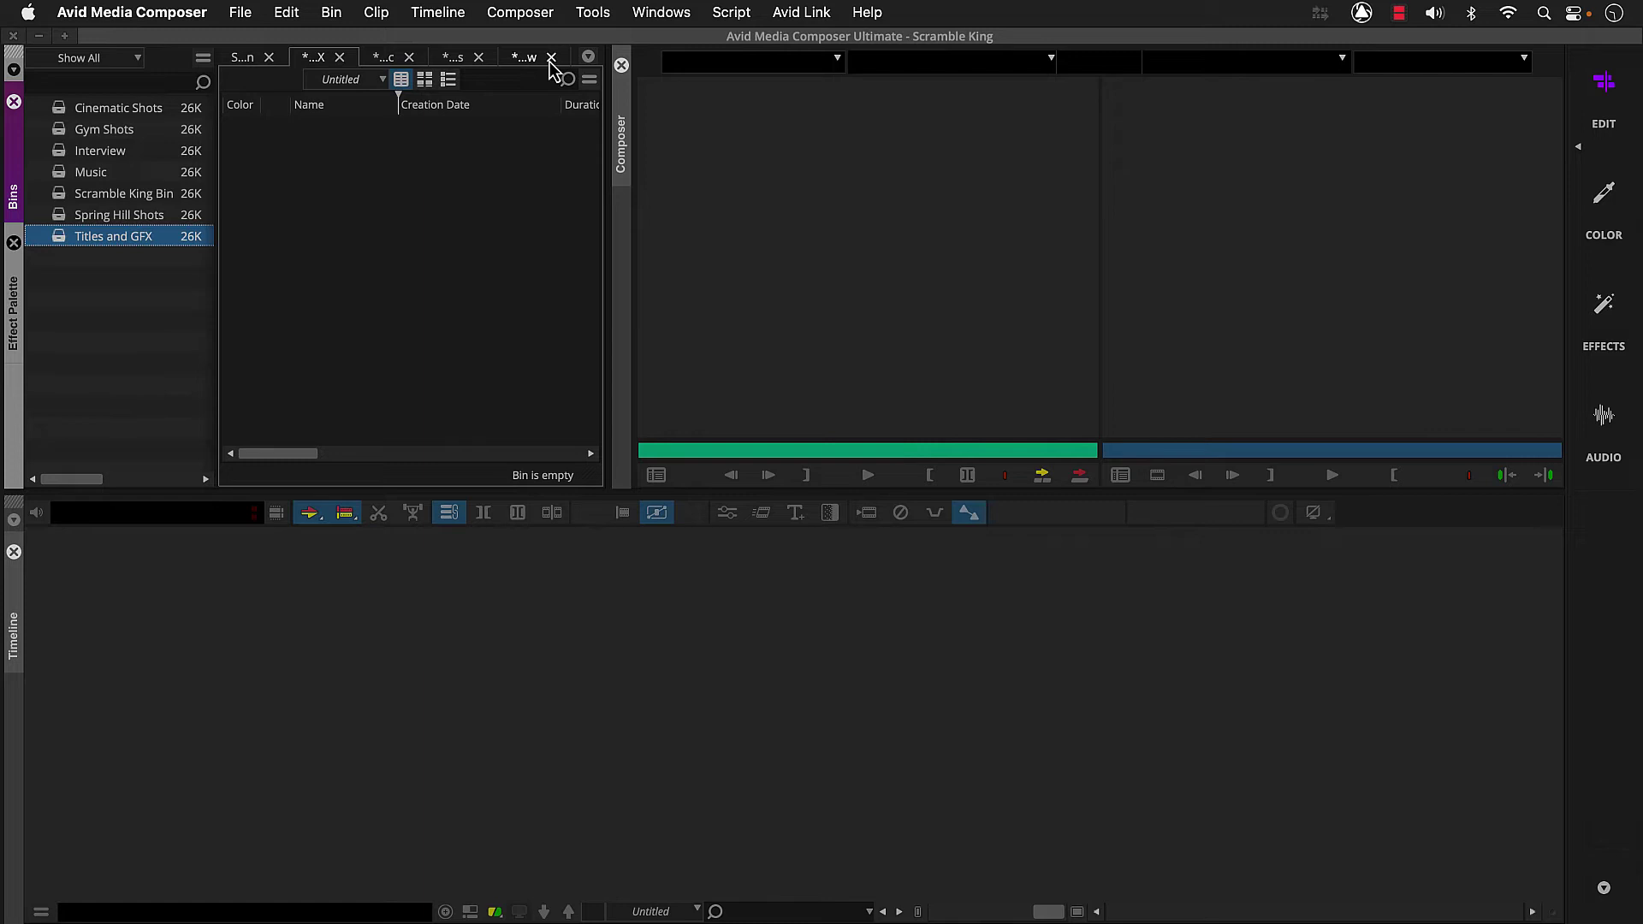
left_click(603, 23)
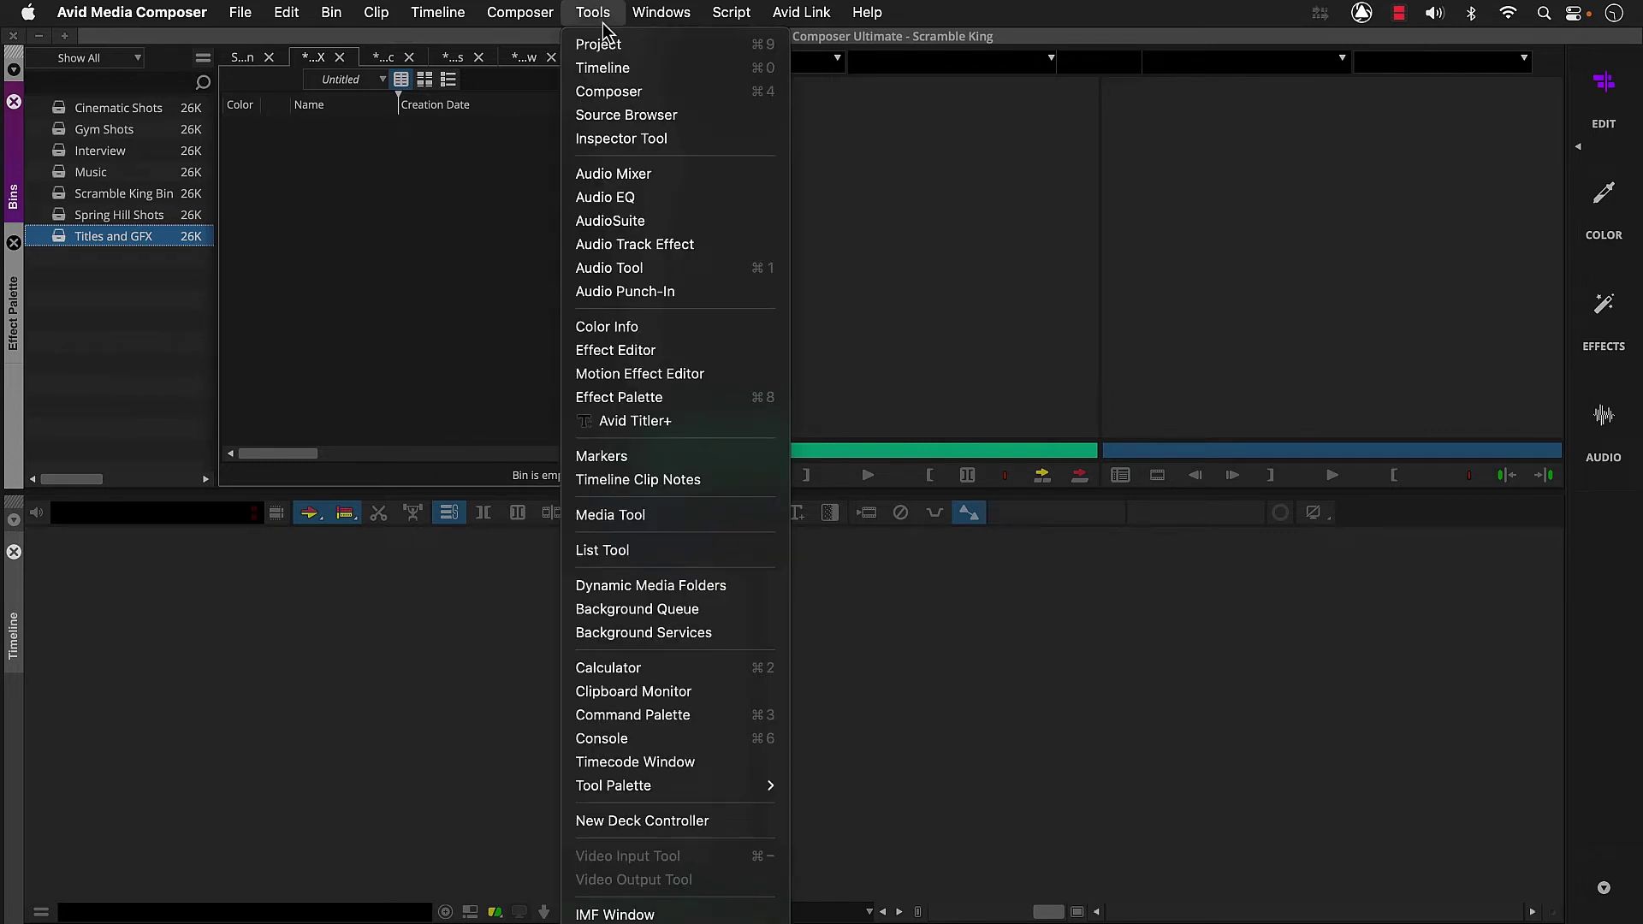
Link the scramble king logo png from Graphic into the Titles and GFX bin as a Matte Key clip.
left_click(669, 120)
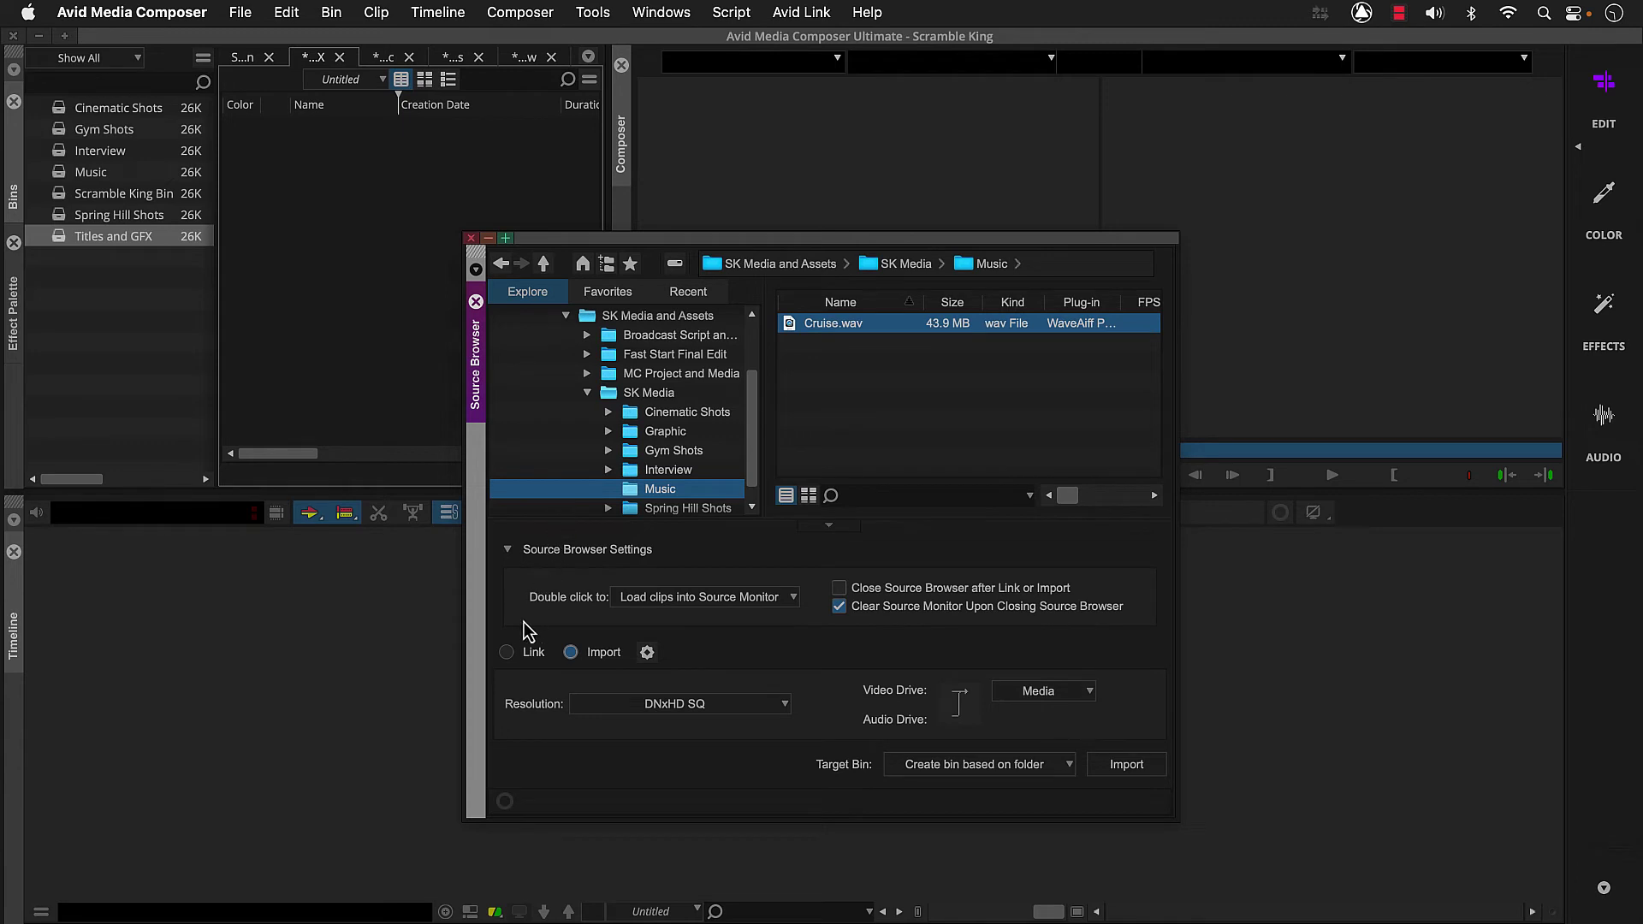
left_click(508, 656)
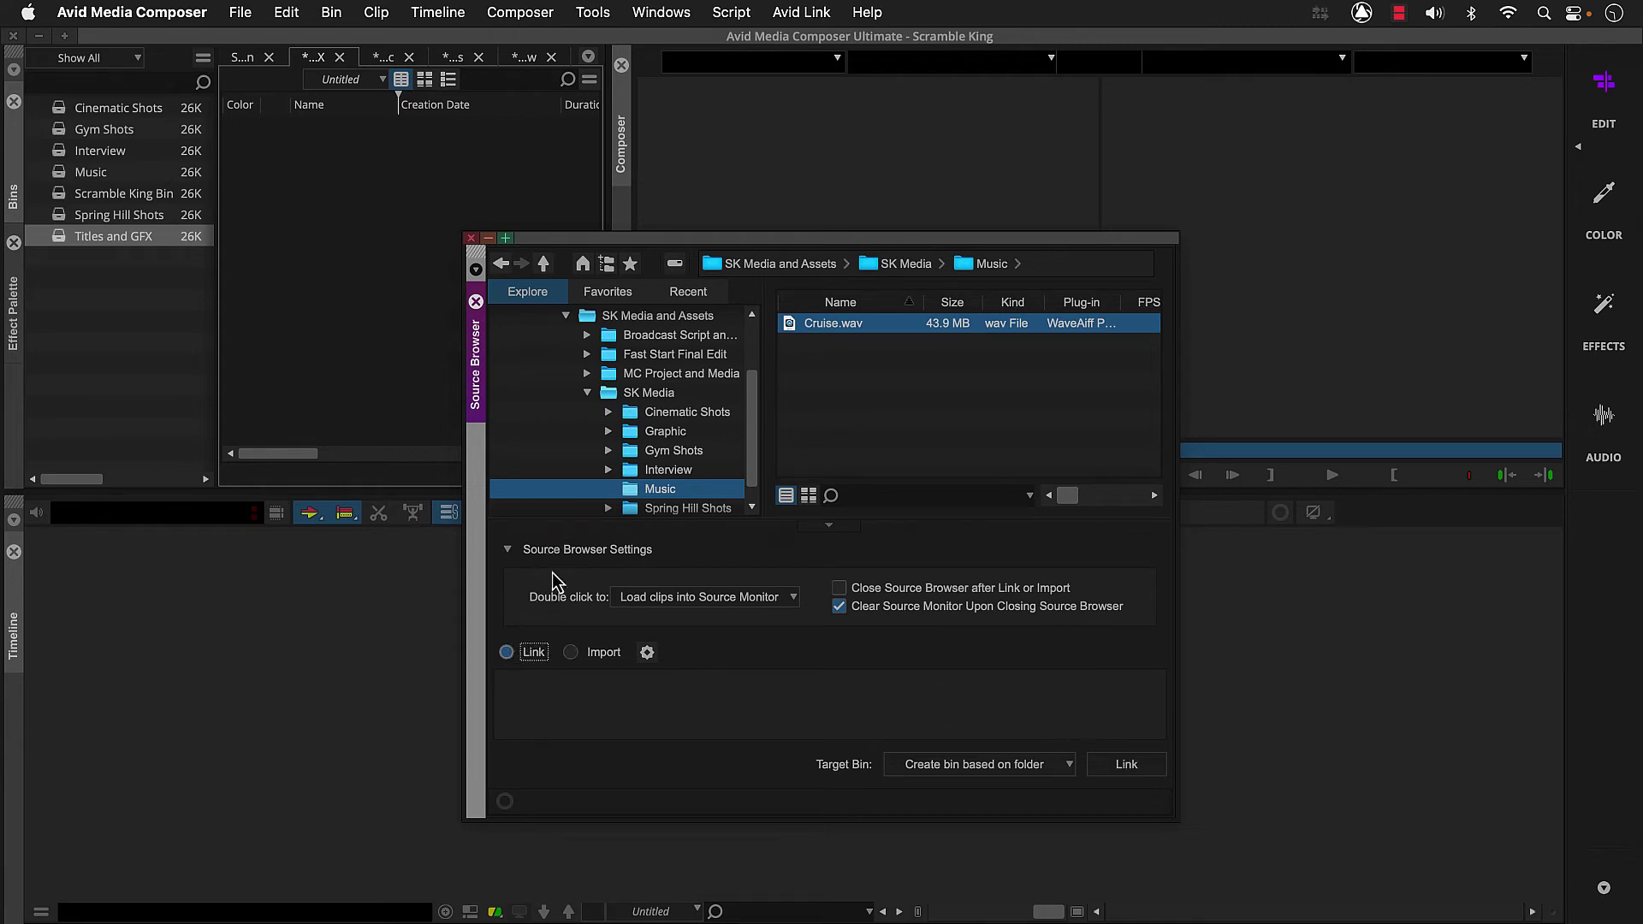
left_click(629, 437)
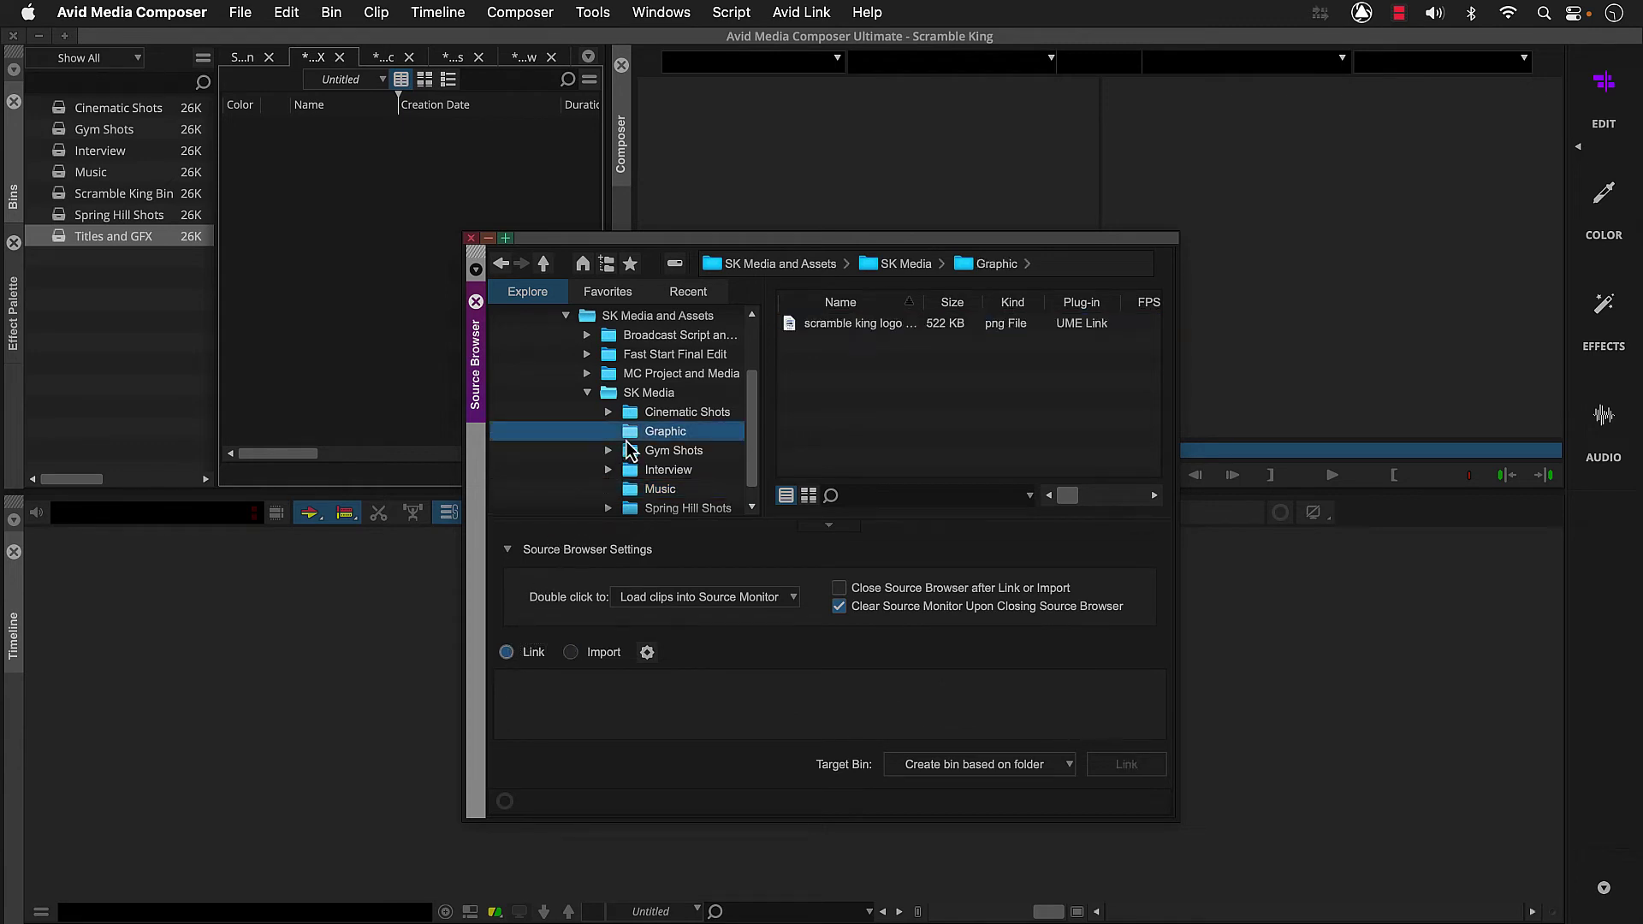
left_click(788, 329)
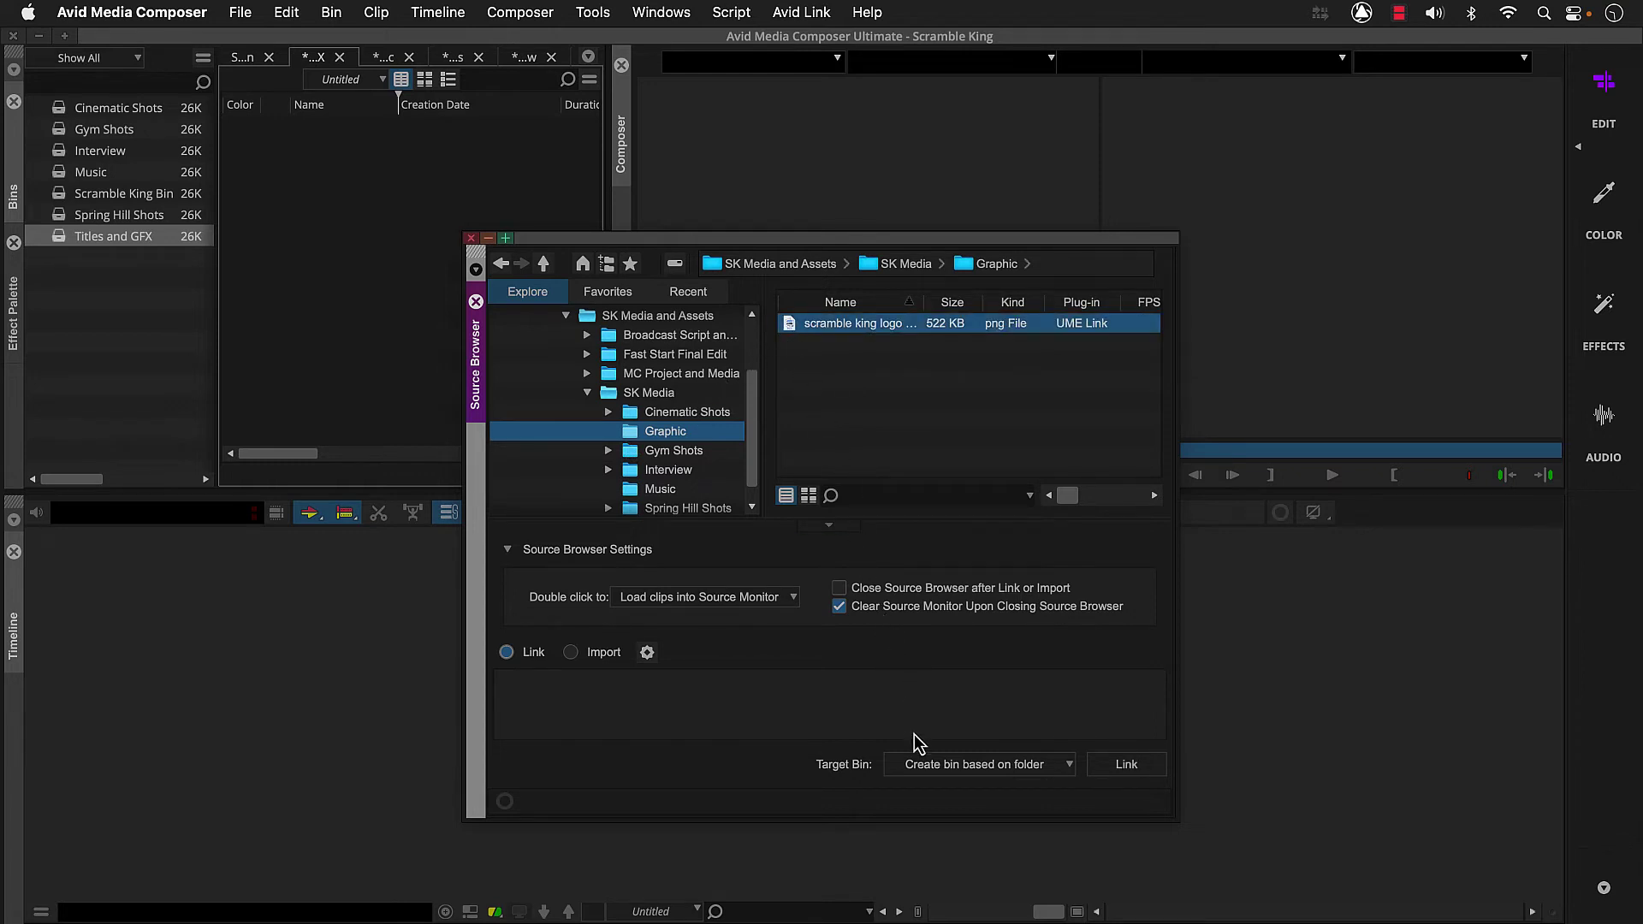
left_click(920, 766)
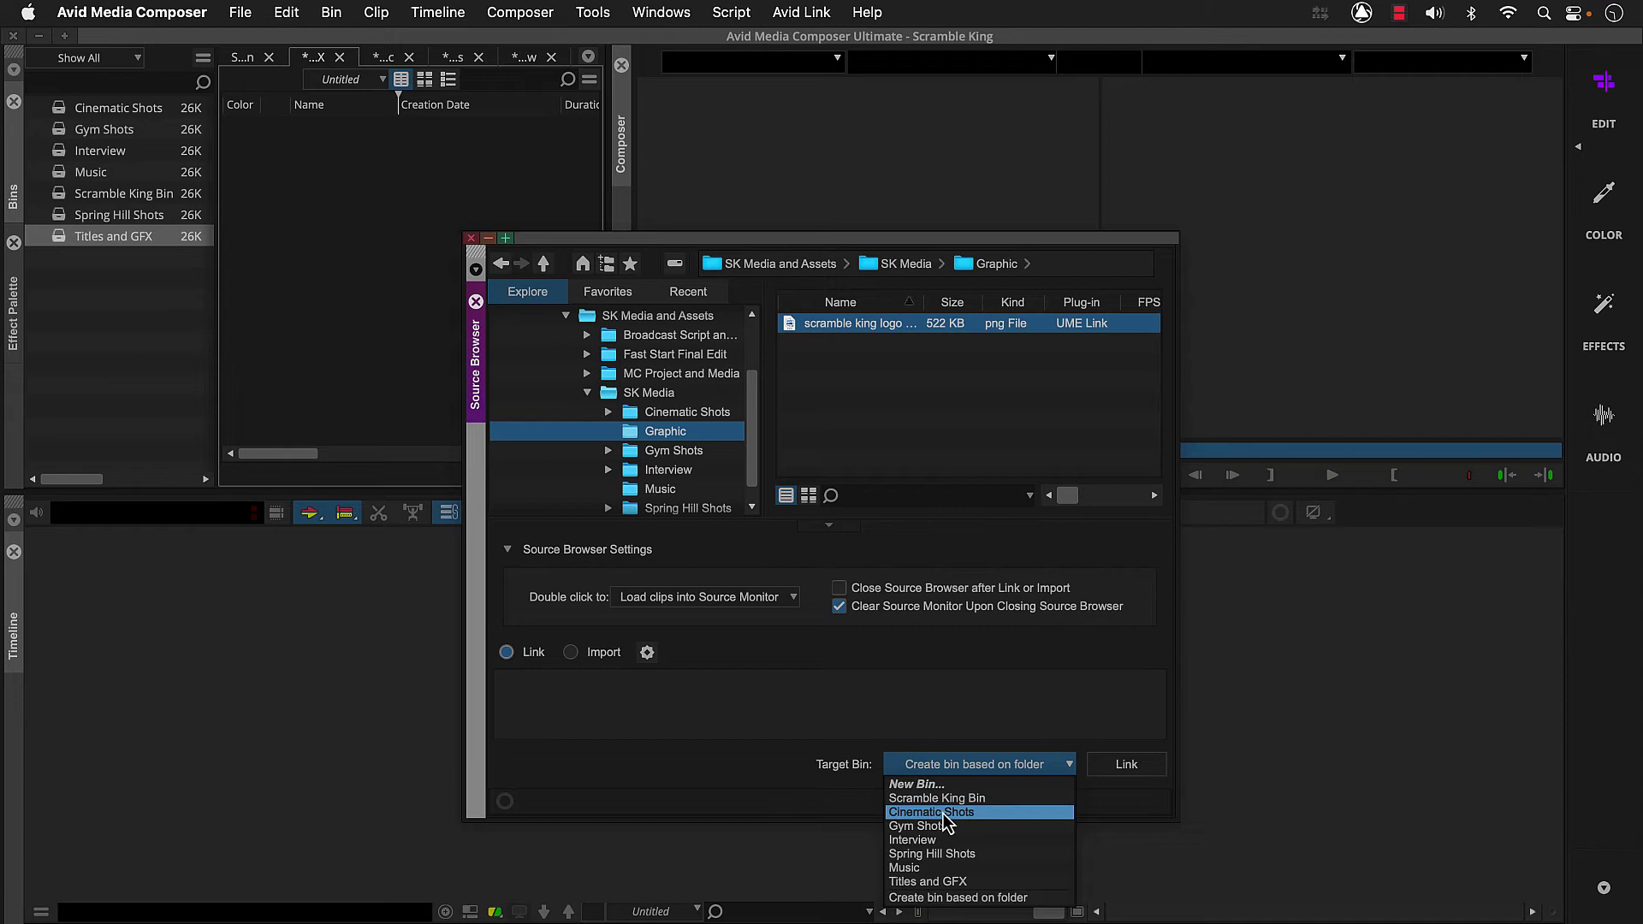
left_click(984, 882)
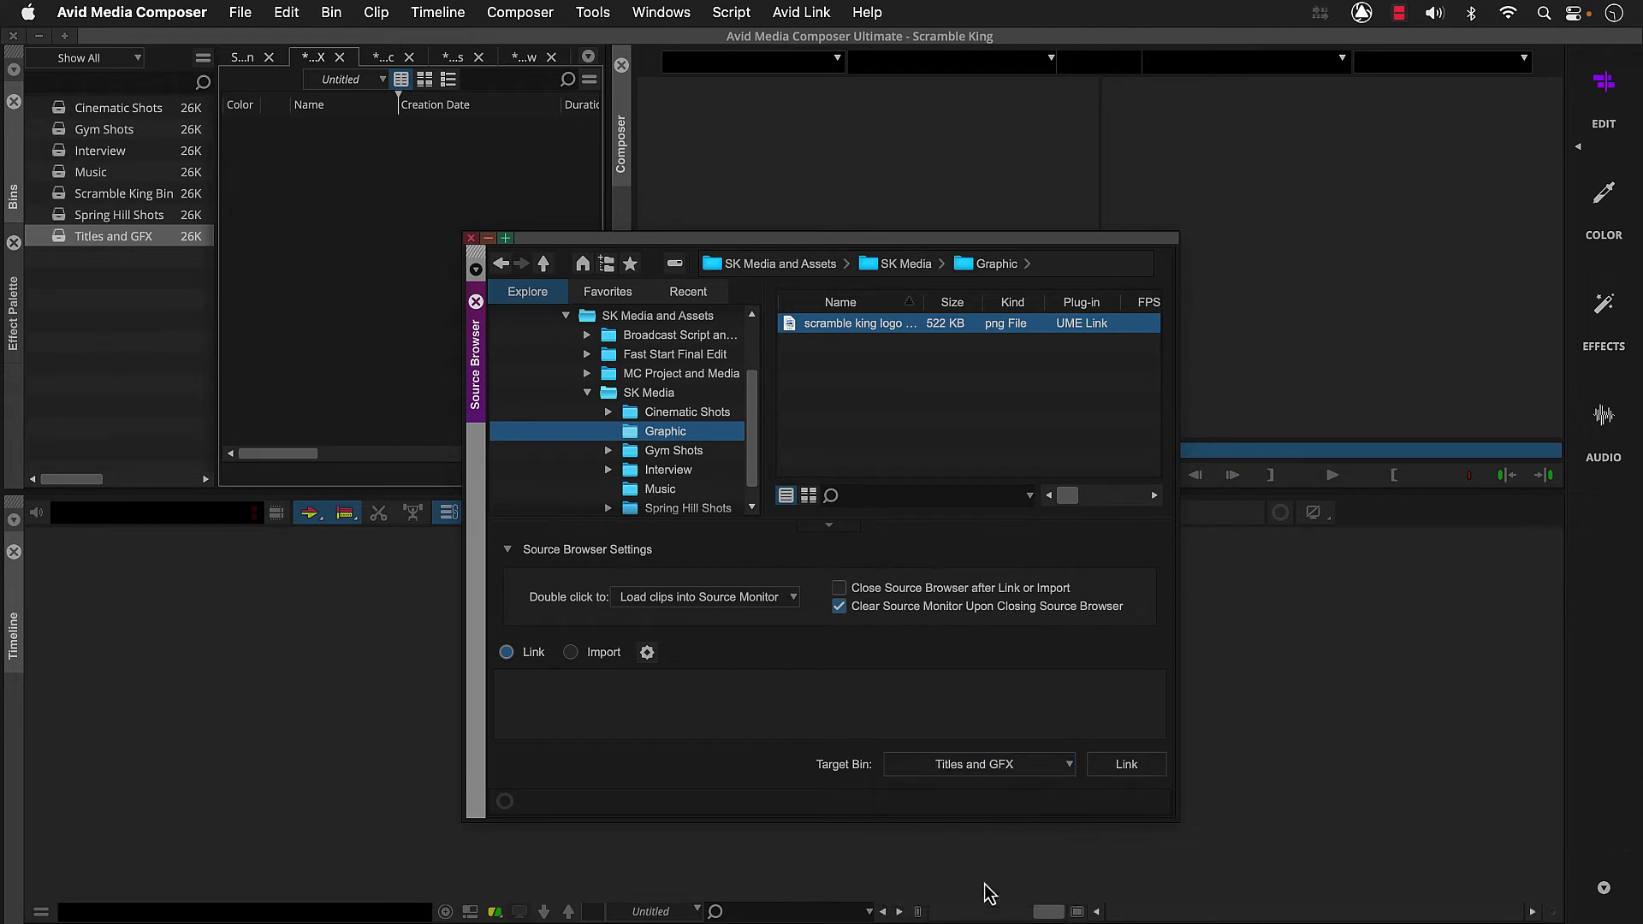
left_click(1097, 774)
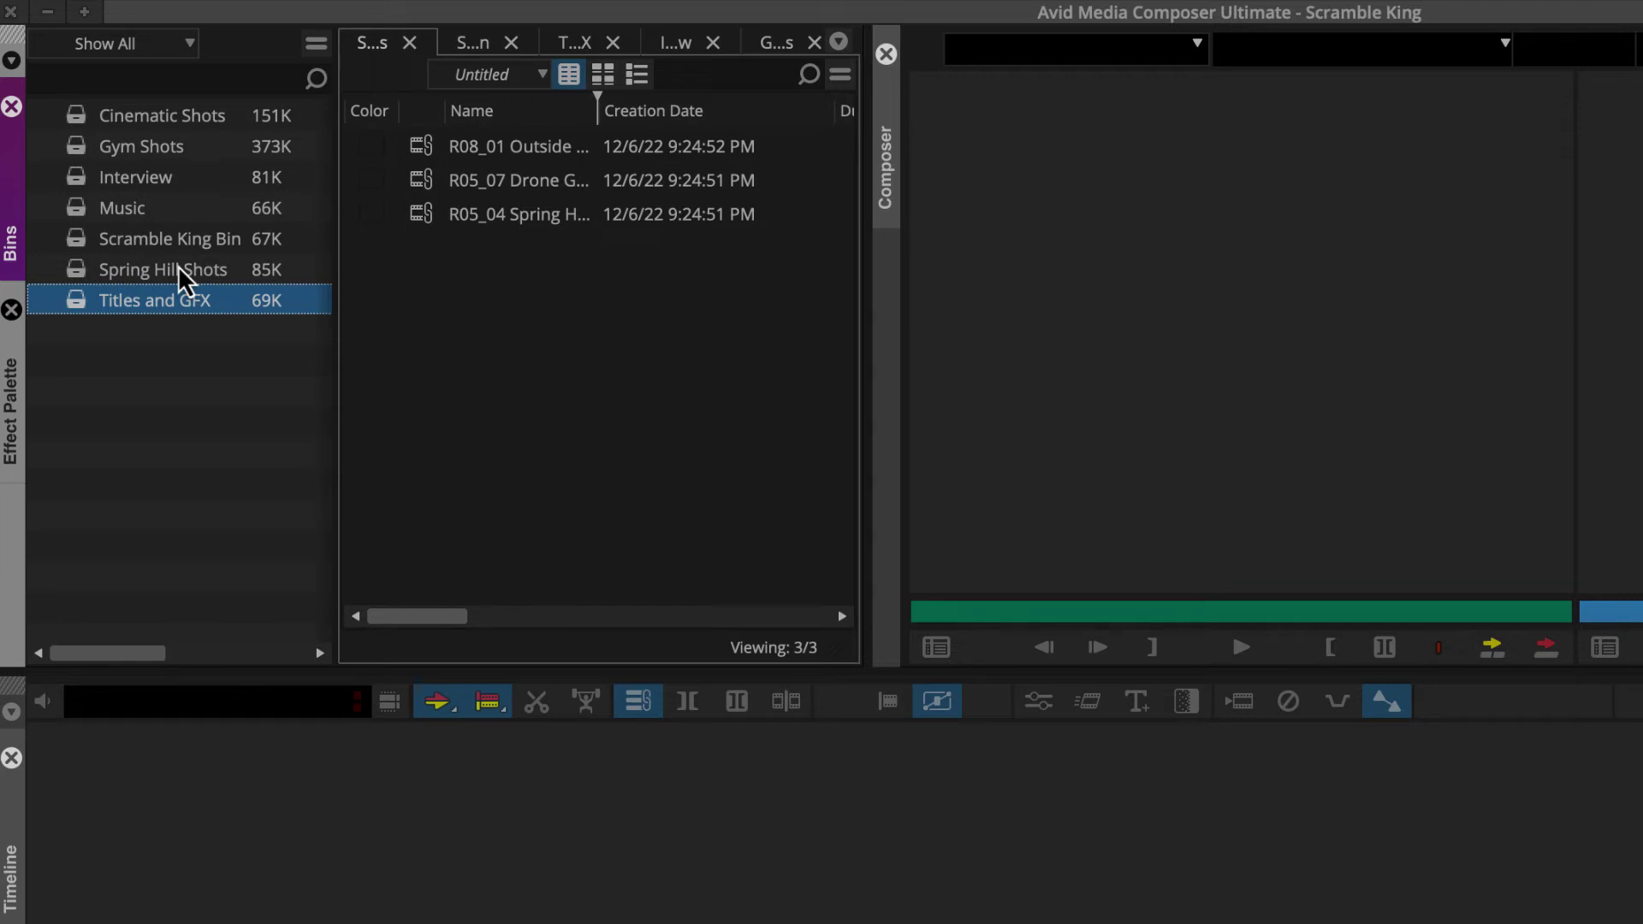
Rename the Scramble King Bin to 'SK Sequences'.
left_click(221, 241)
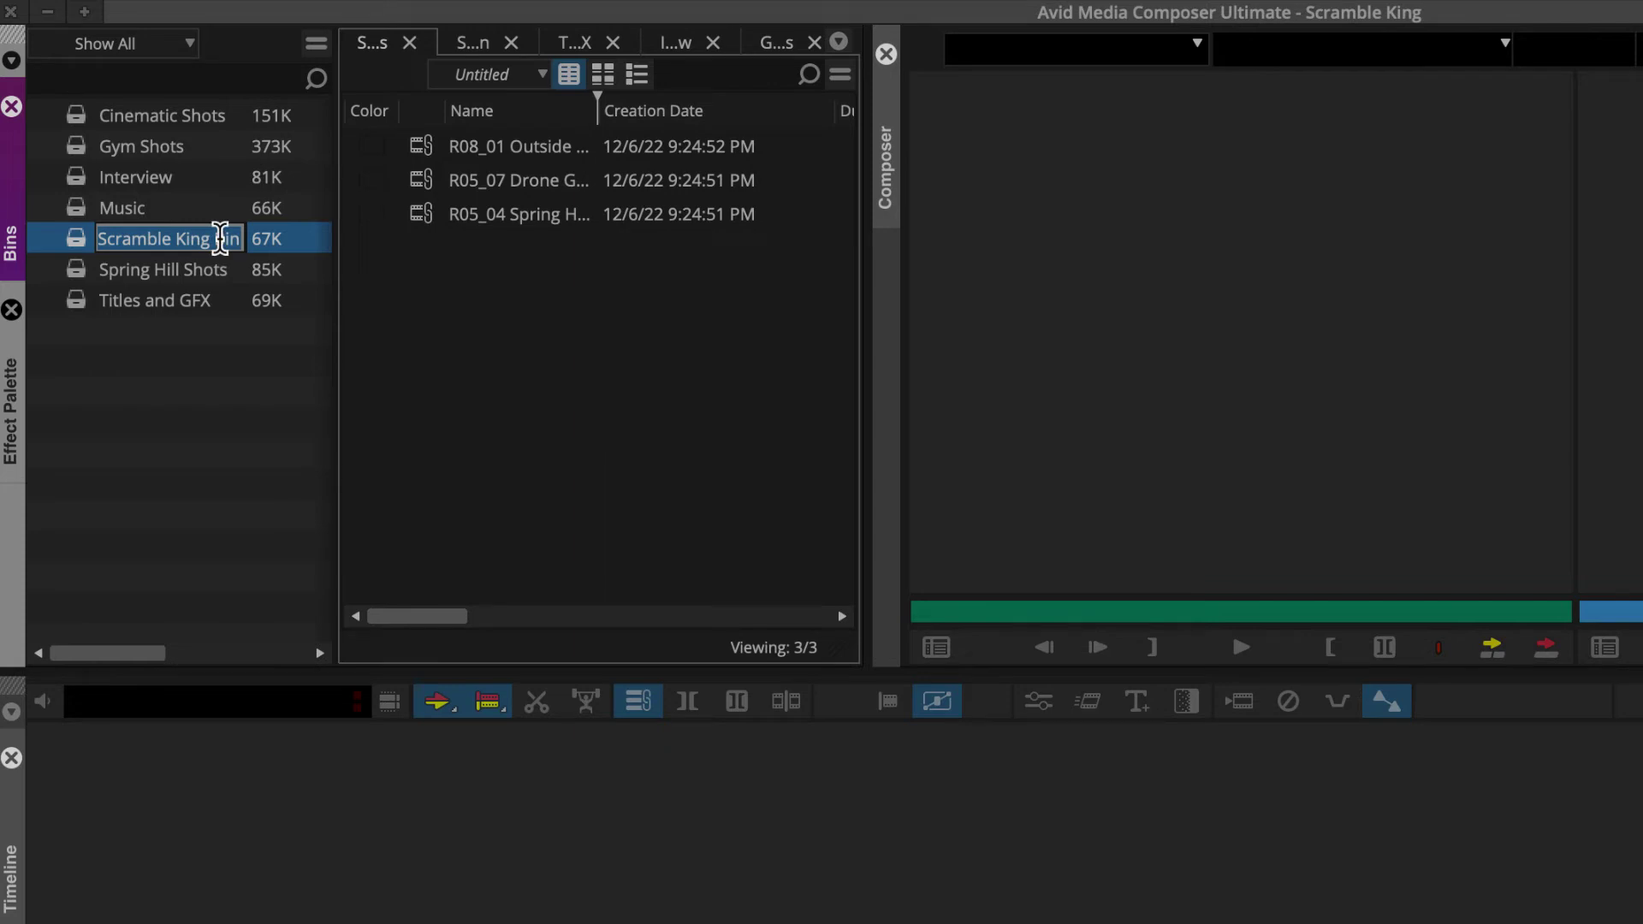
type("SK Sequenc")
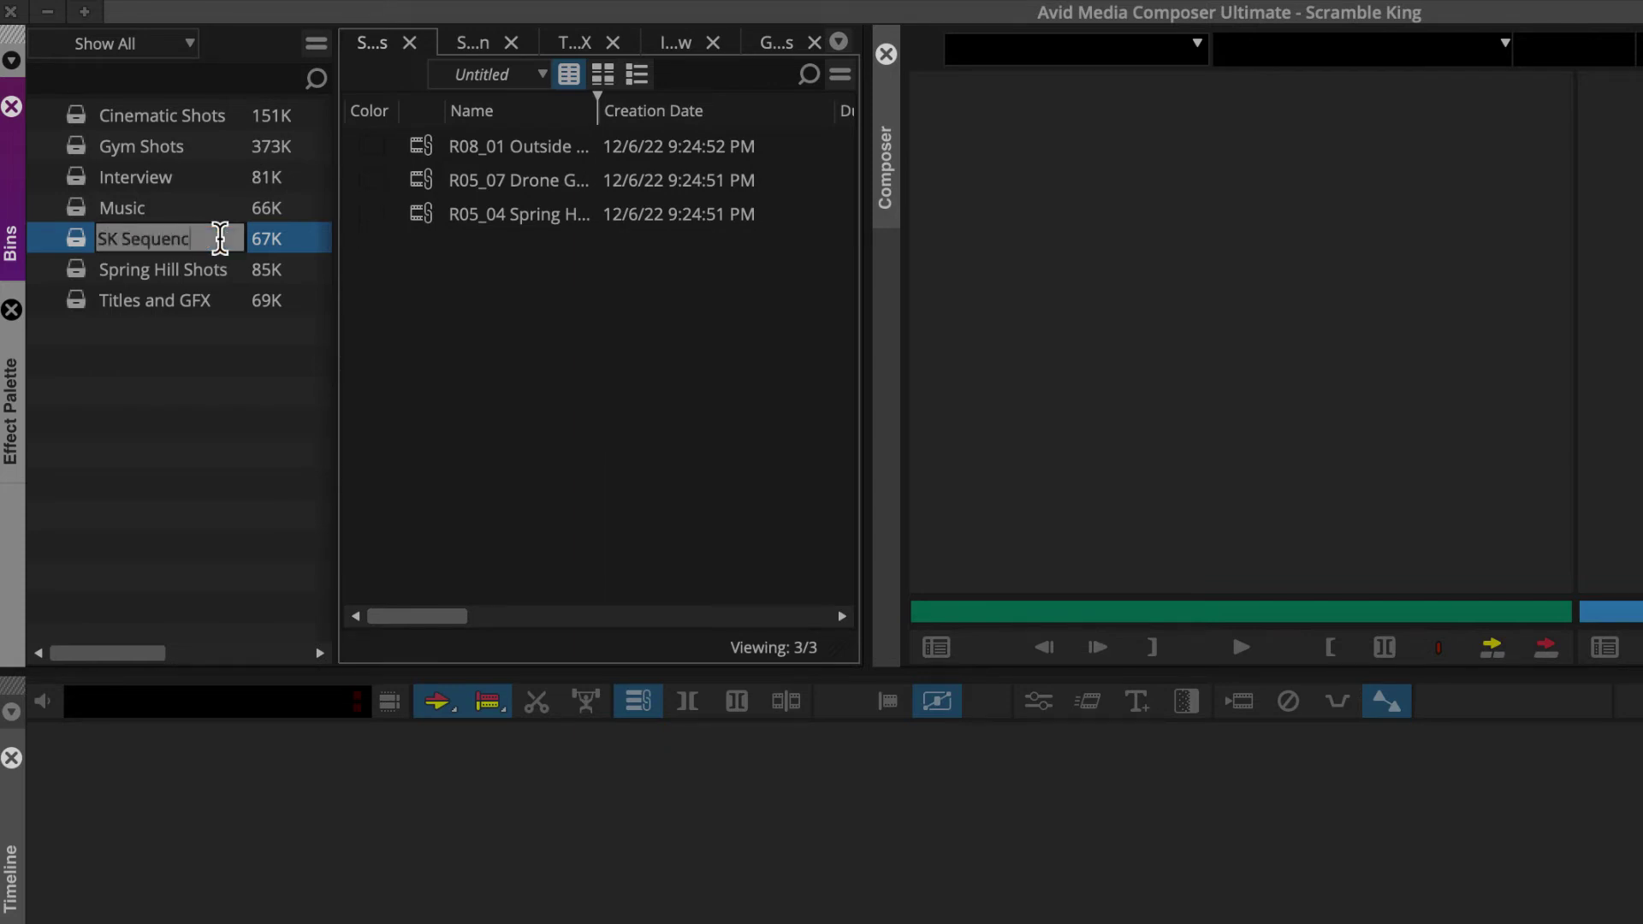
type("es")
key("Return")
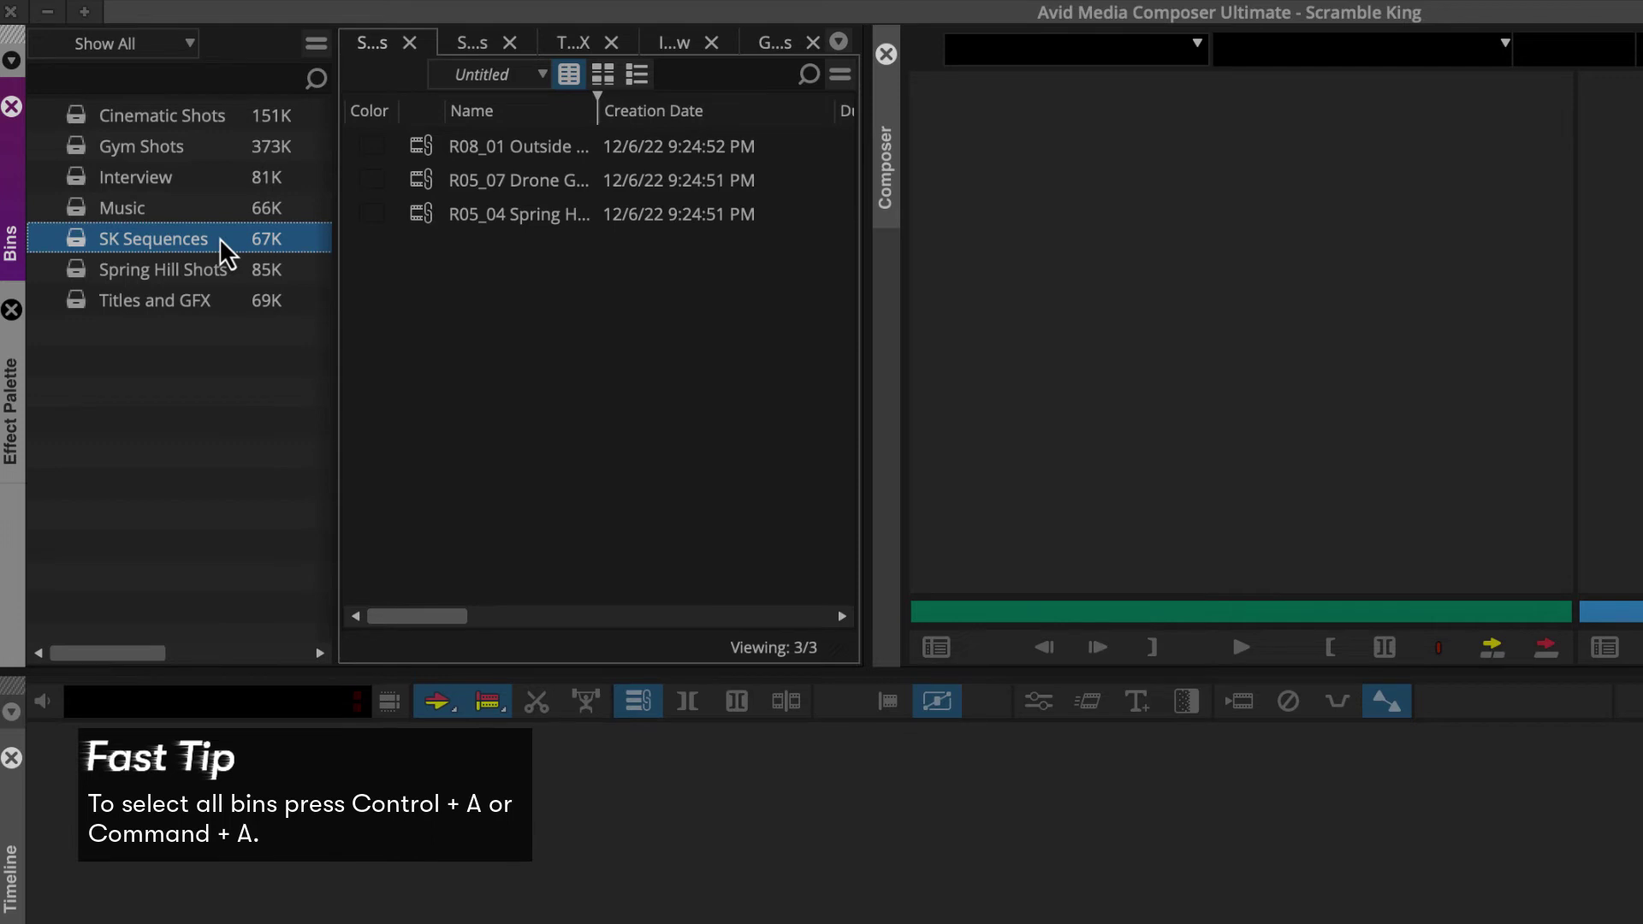
Select all seven project bins and close them together.
key("ctrl+a")
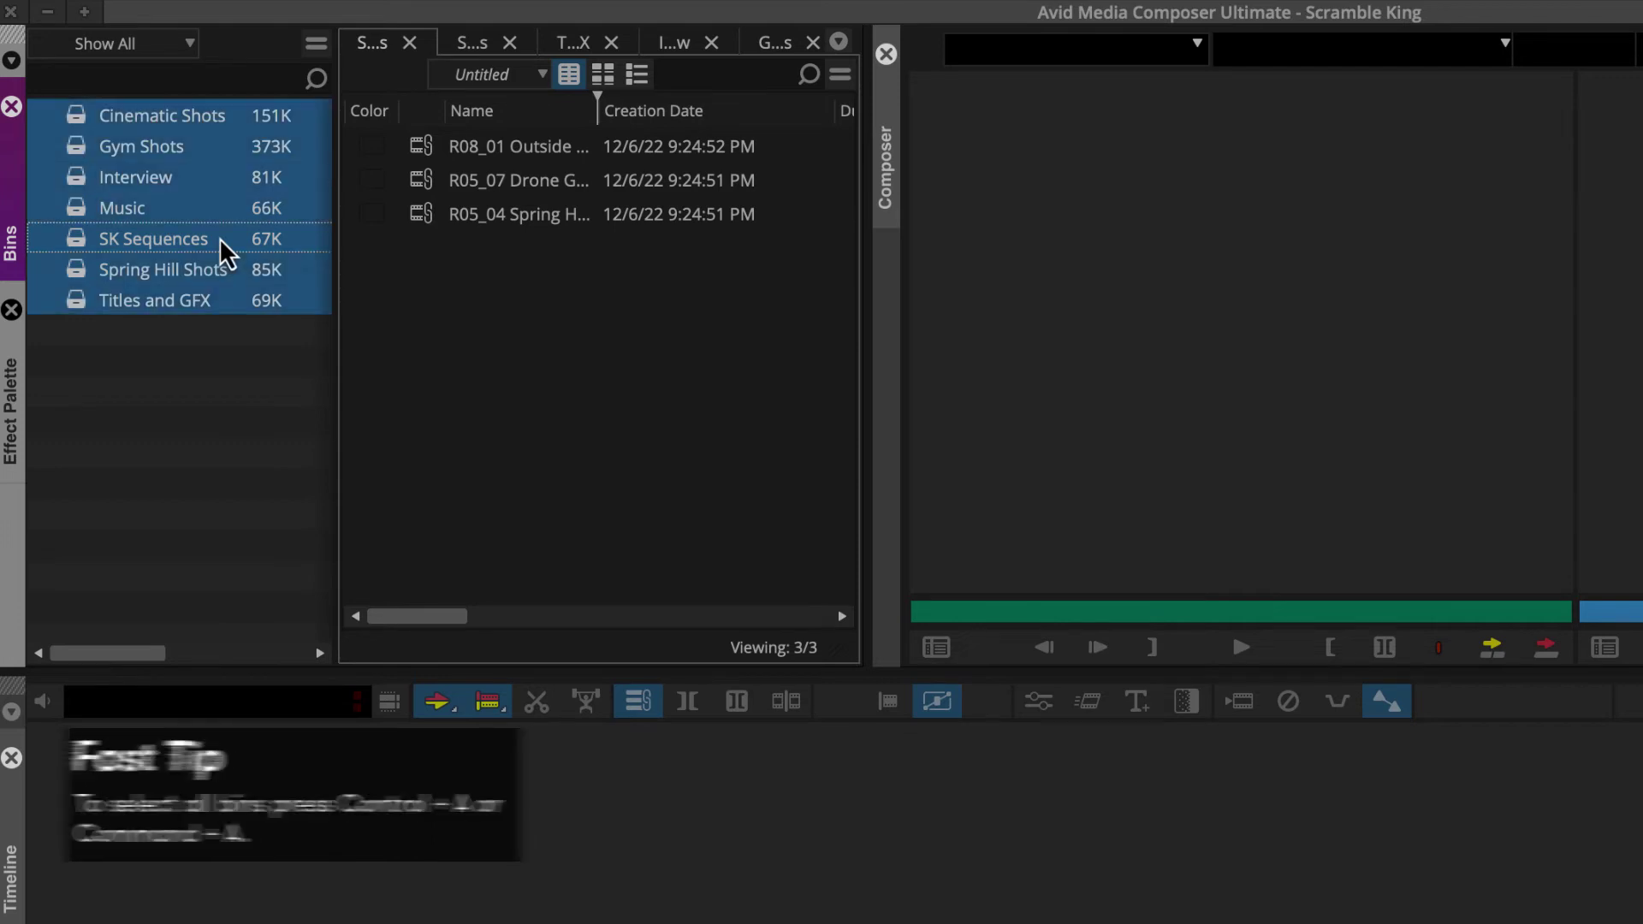
right_click(224, 253)
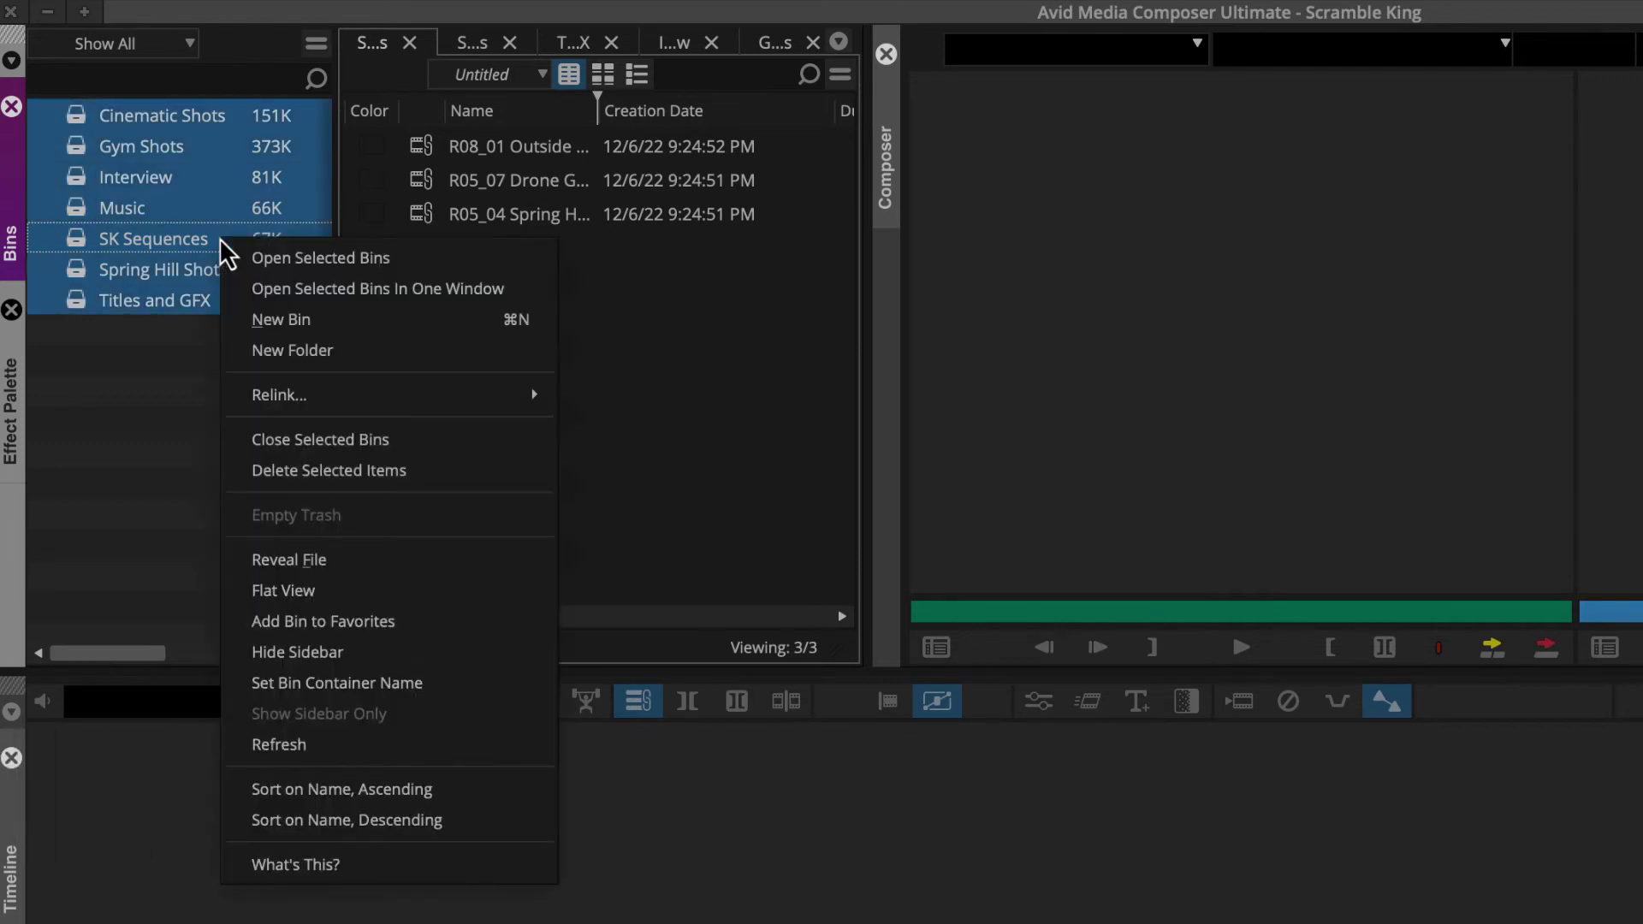
left_click(242, 439)
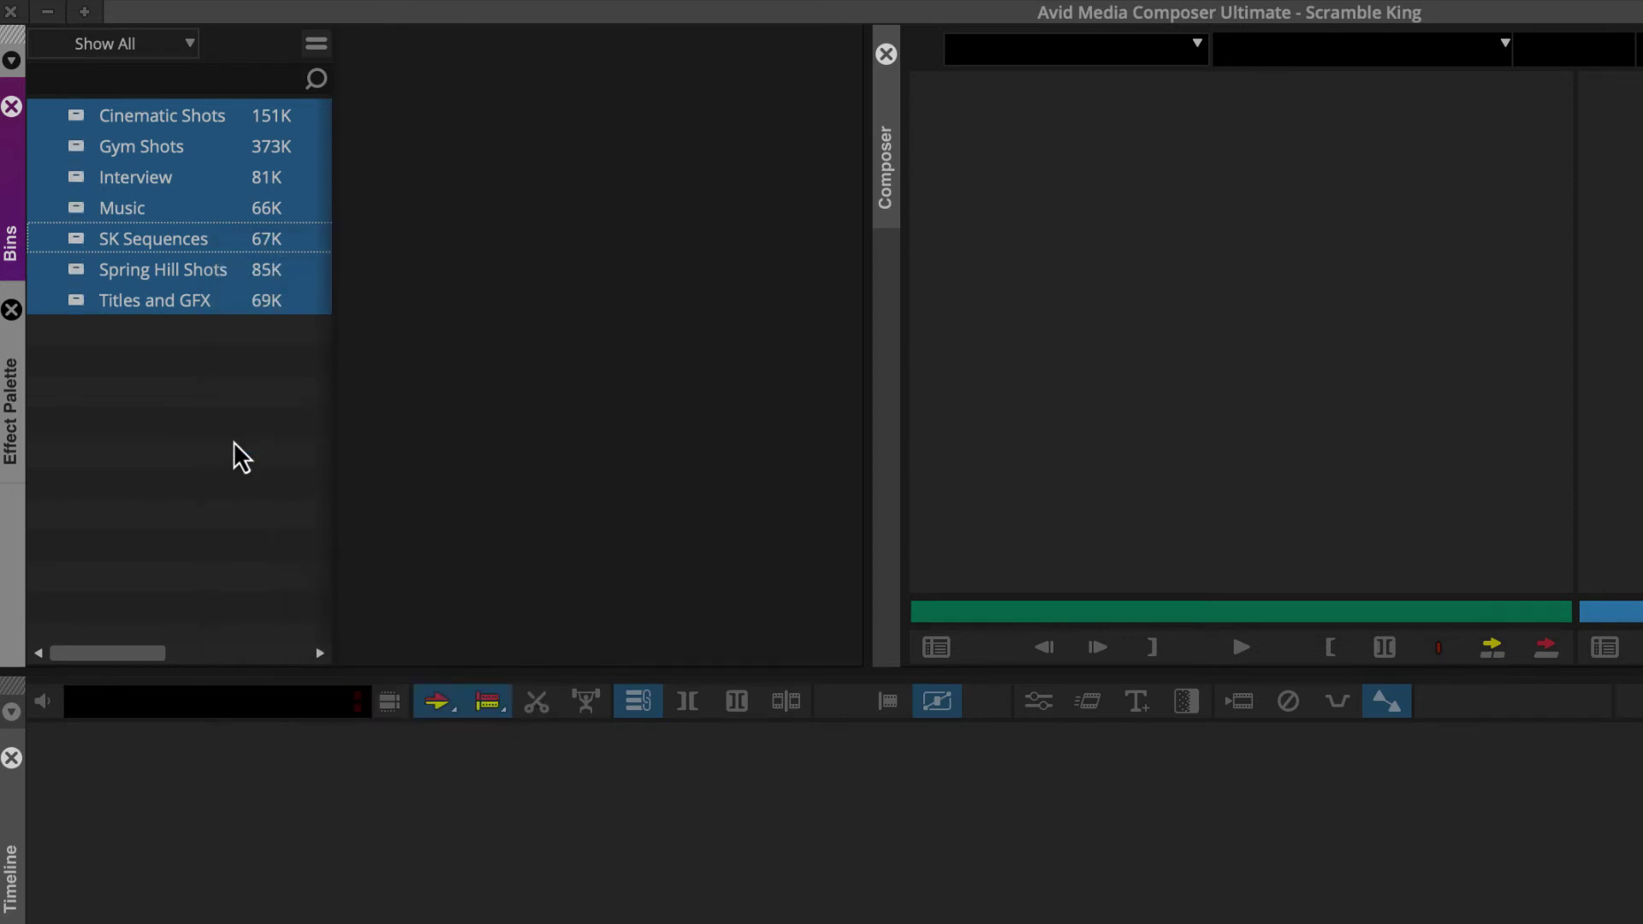
Open the Gym Shots bin and preview clip R09_32 from partway through.
double_click(80, 153)
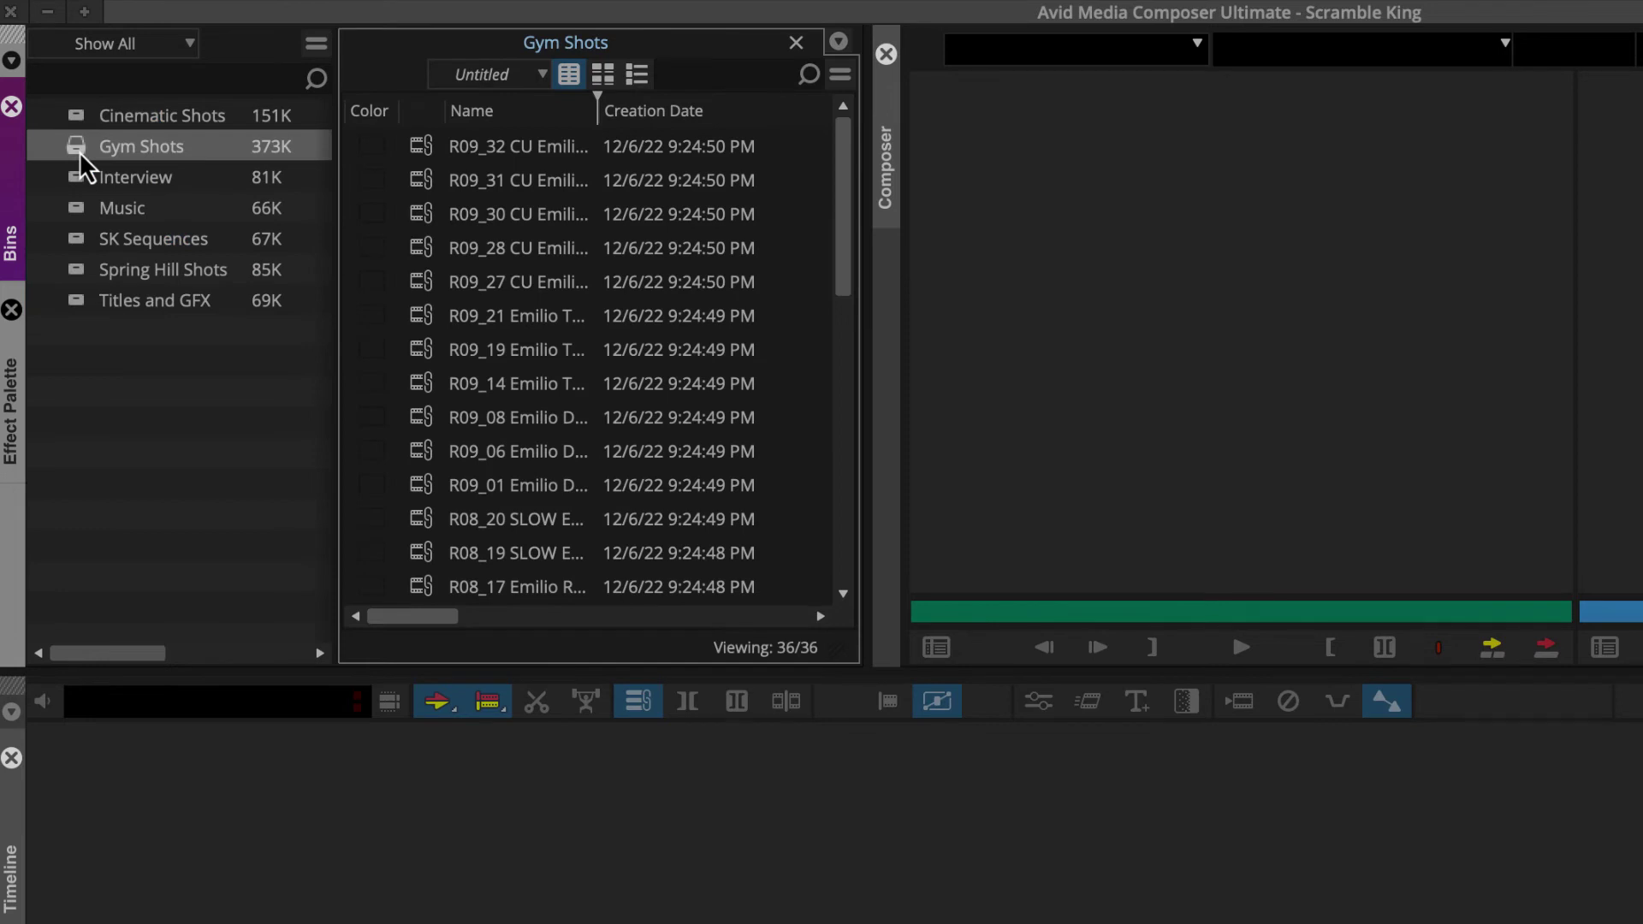
double_click(419, 150)
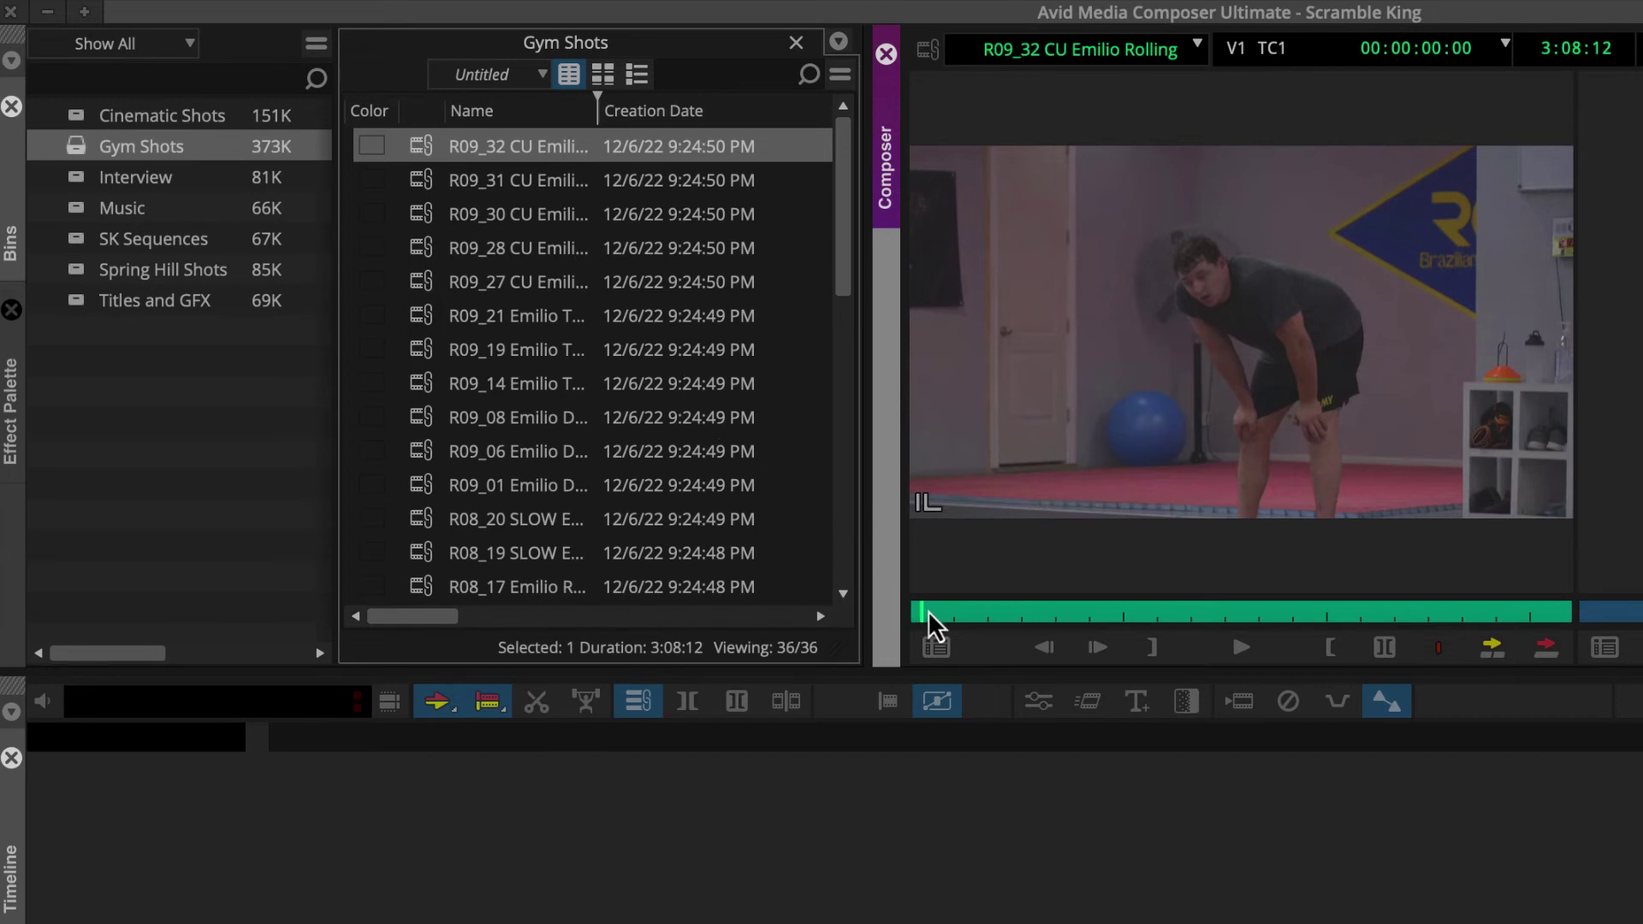
left_click_drag(929, 613, 1175, 613)
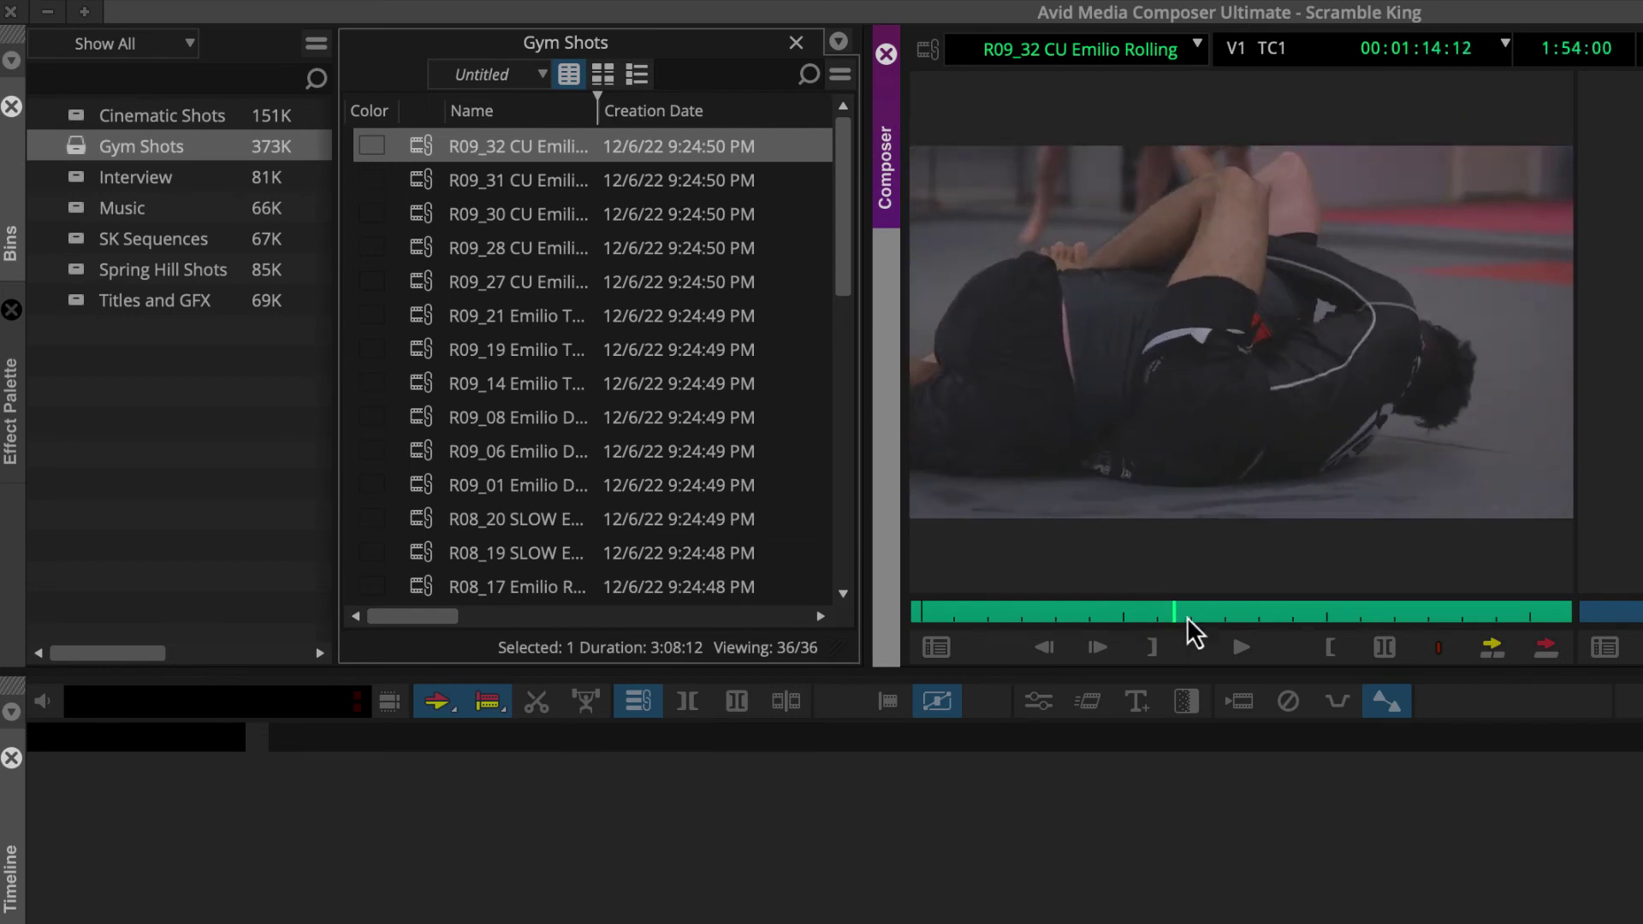
left_click(1222, 650)
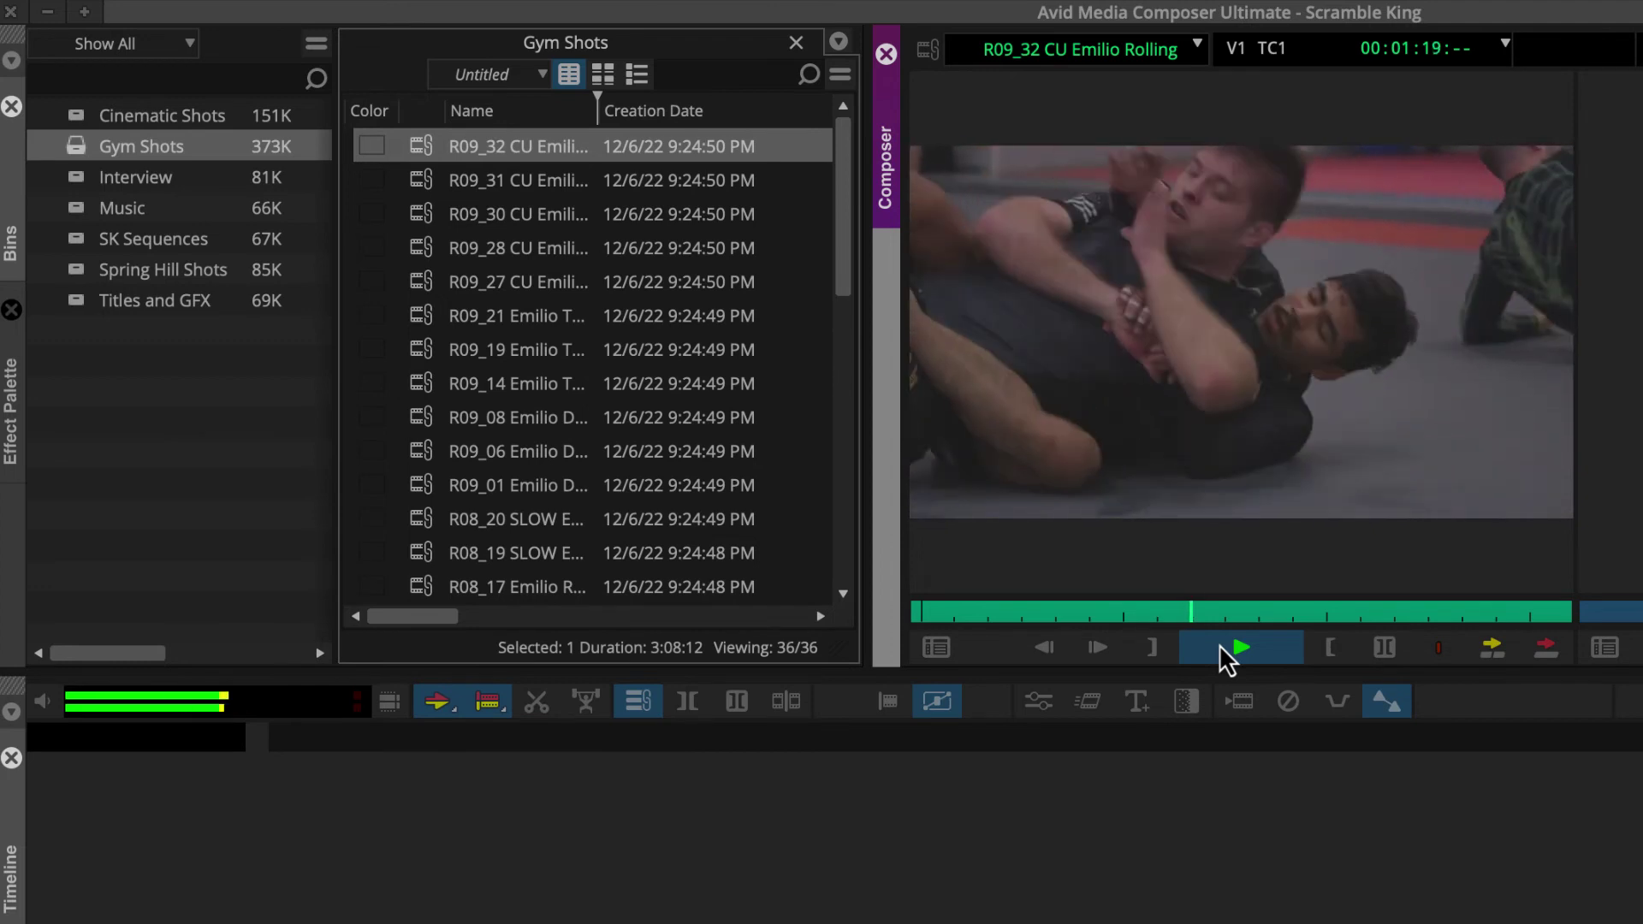
left_click(1228, 657)
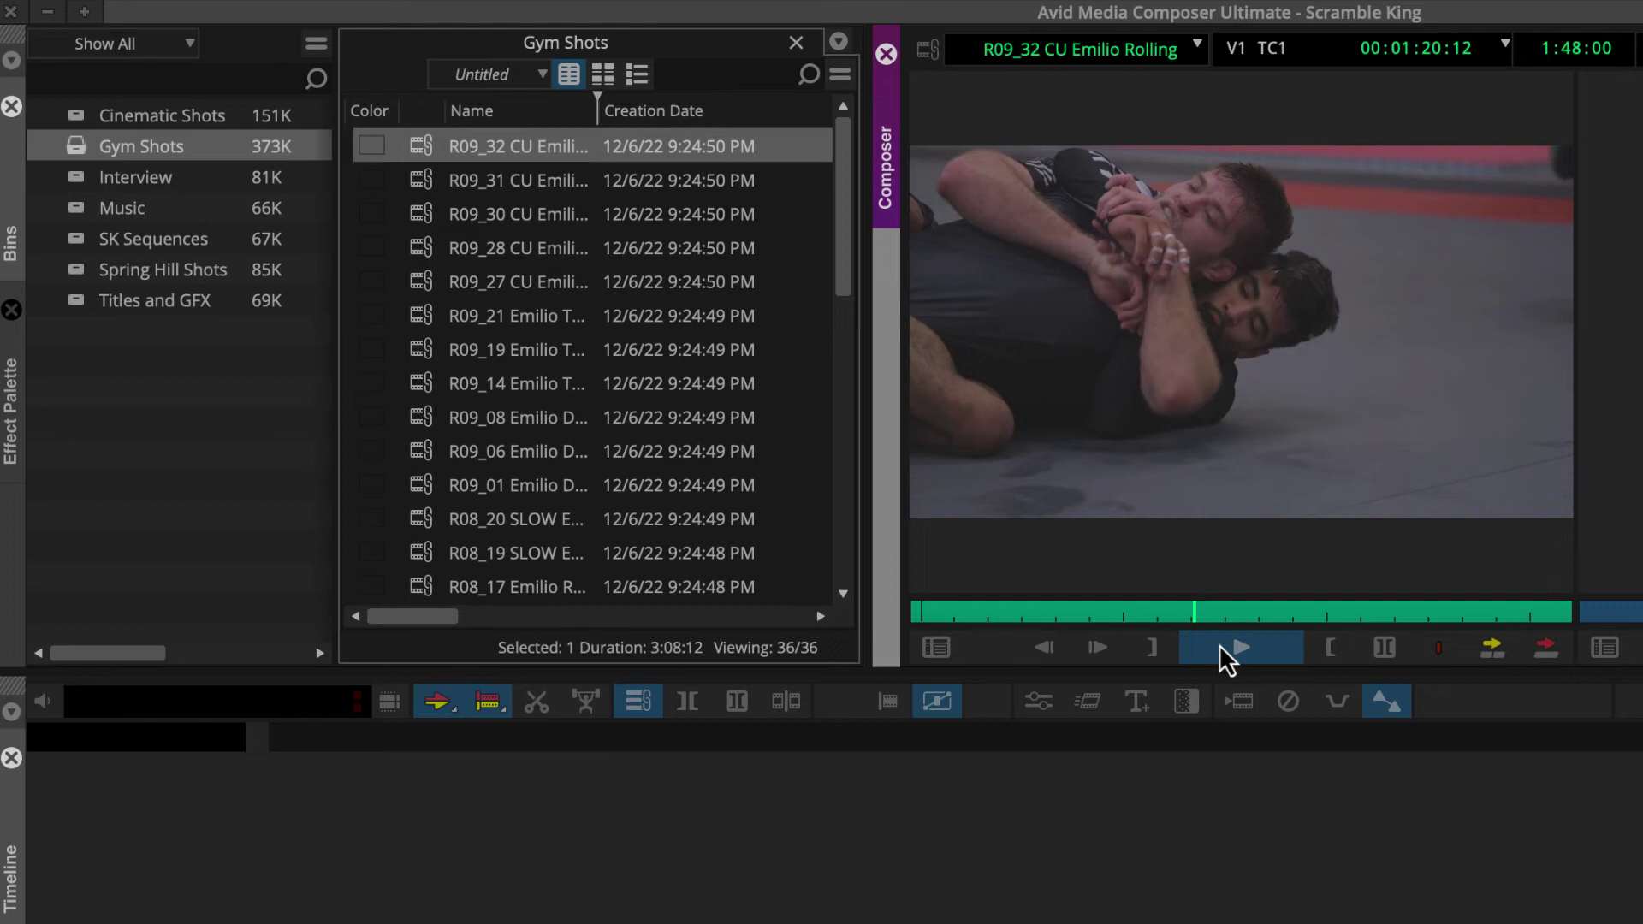
Preview clip R09_31 CU Emilio Rolling, stopping playback at 01:04:03.
double_click(427, 188)
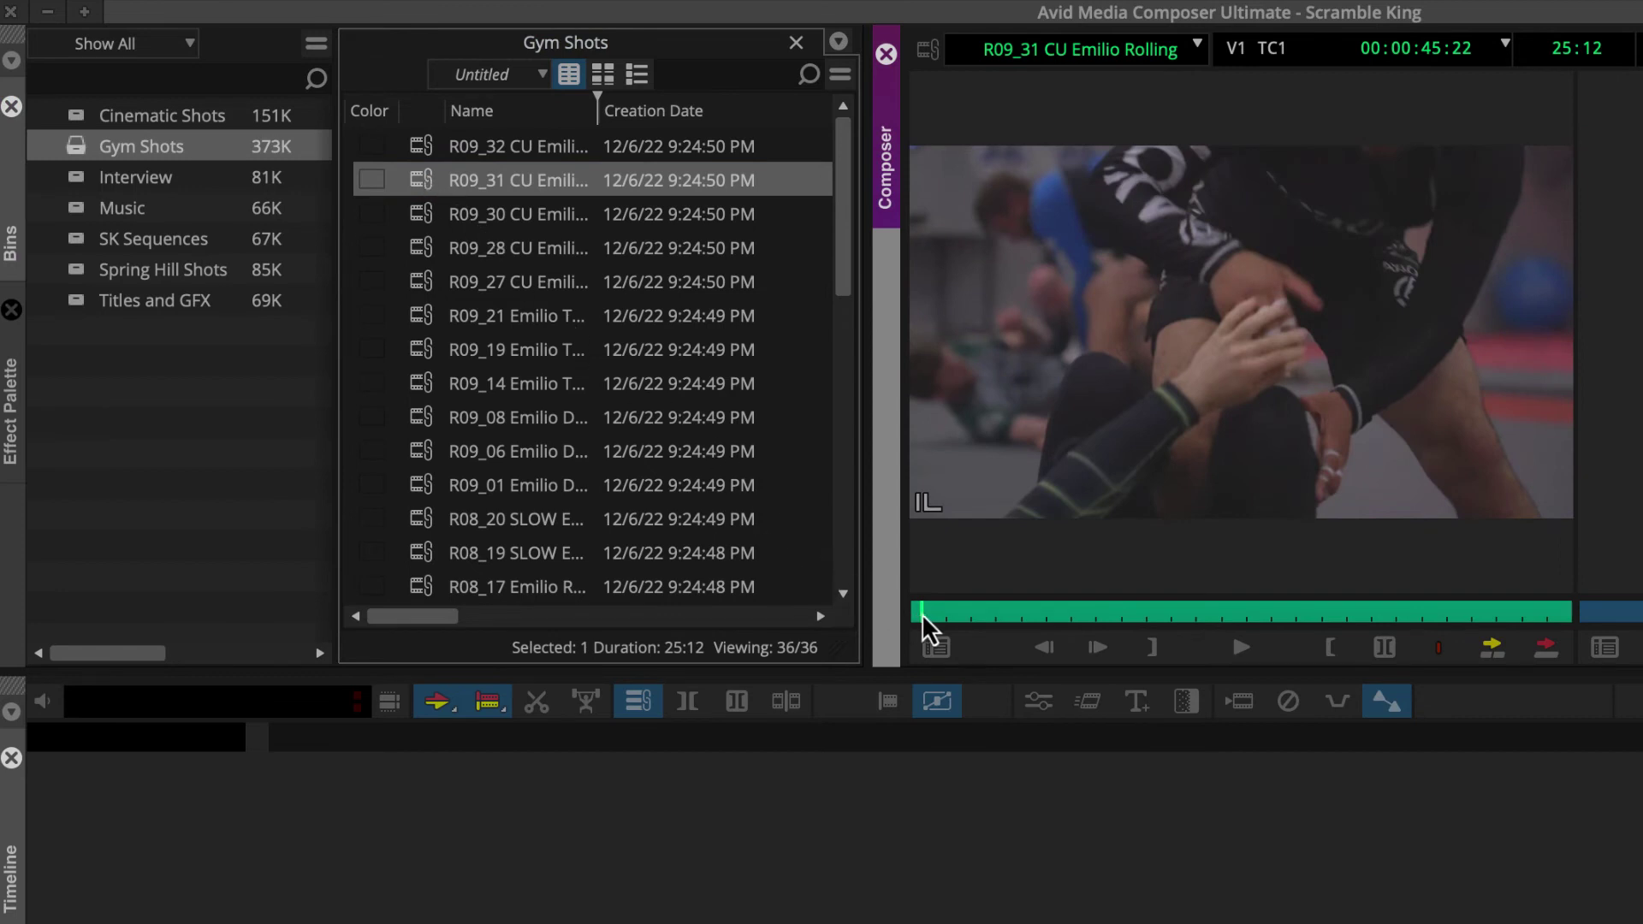
left_click_drag(920, 614, 1161, 612)
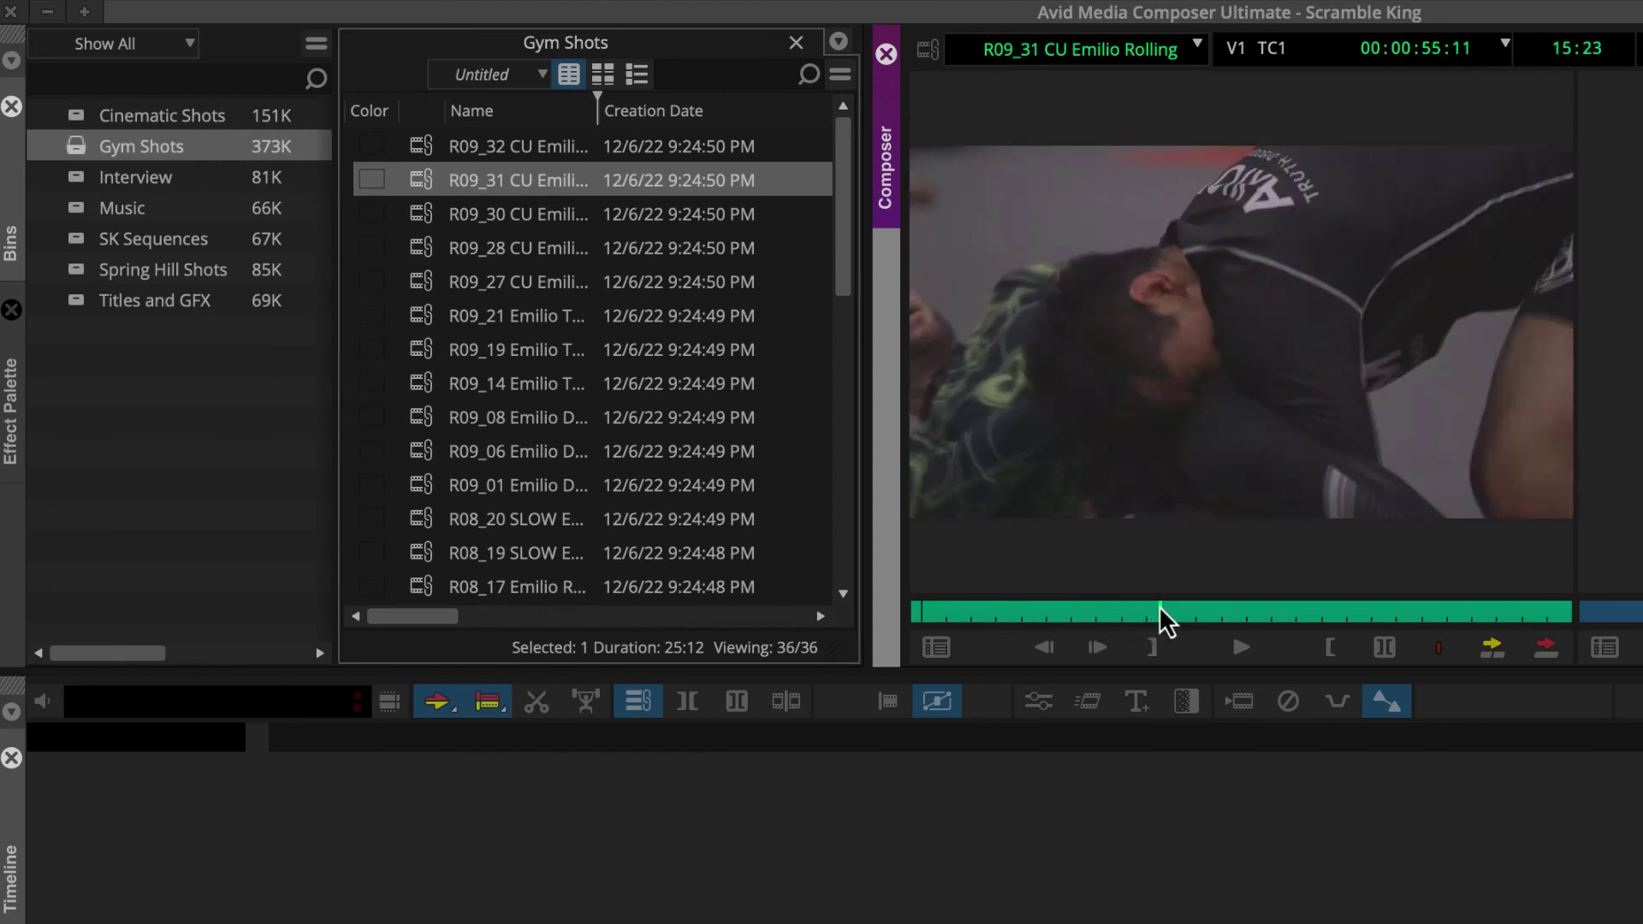
left_click(1225, 652)
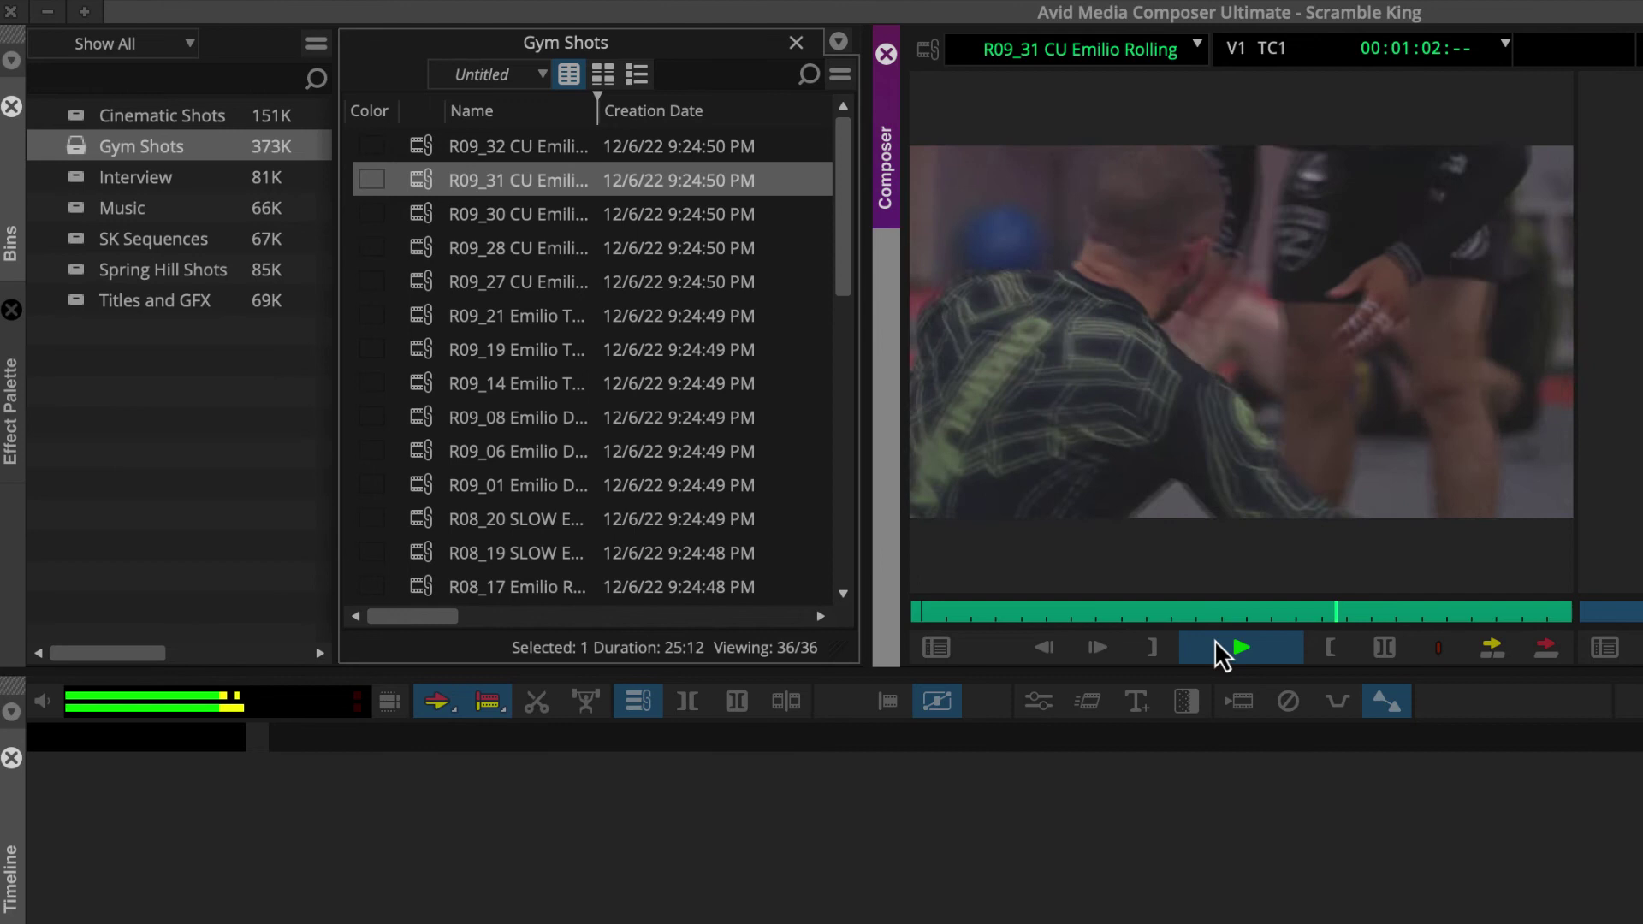
left_click(1222, 656)
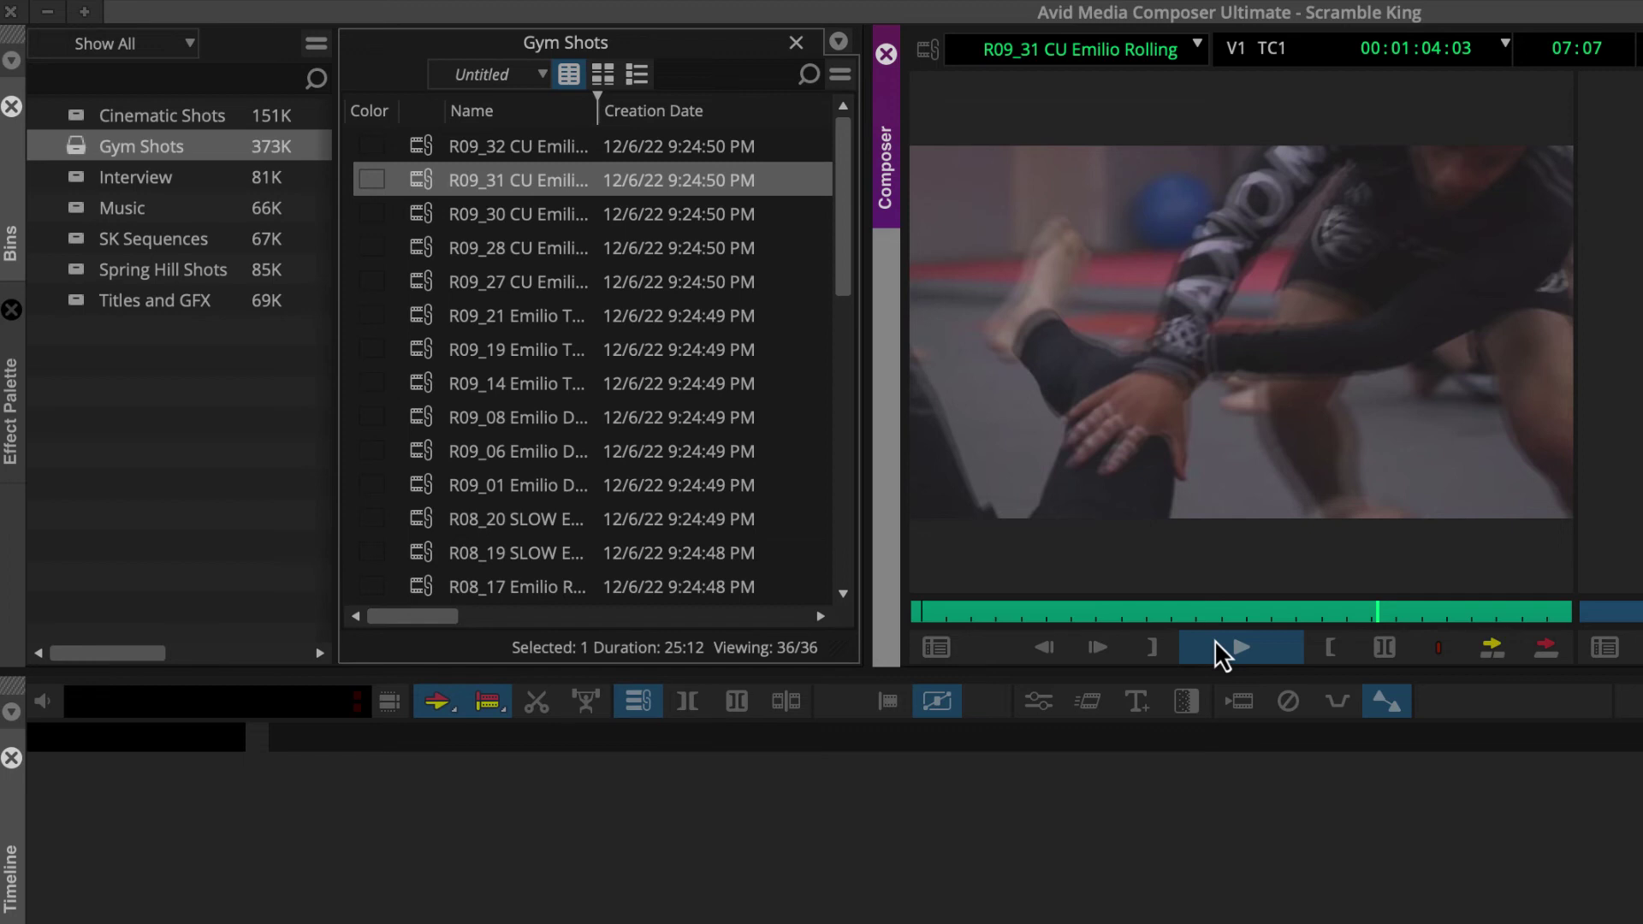
Add a marker commented 'Scrambling' at frame 437 of clip R09_31.
left_click(1427, 648)
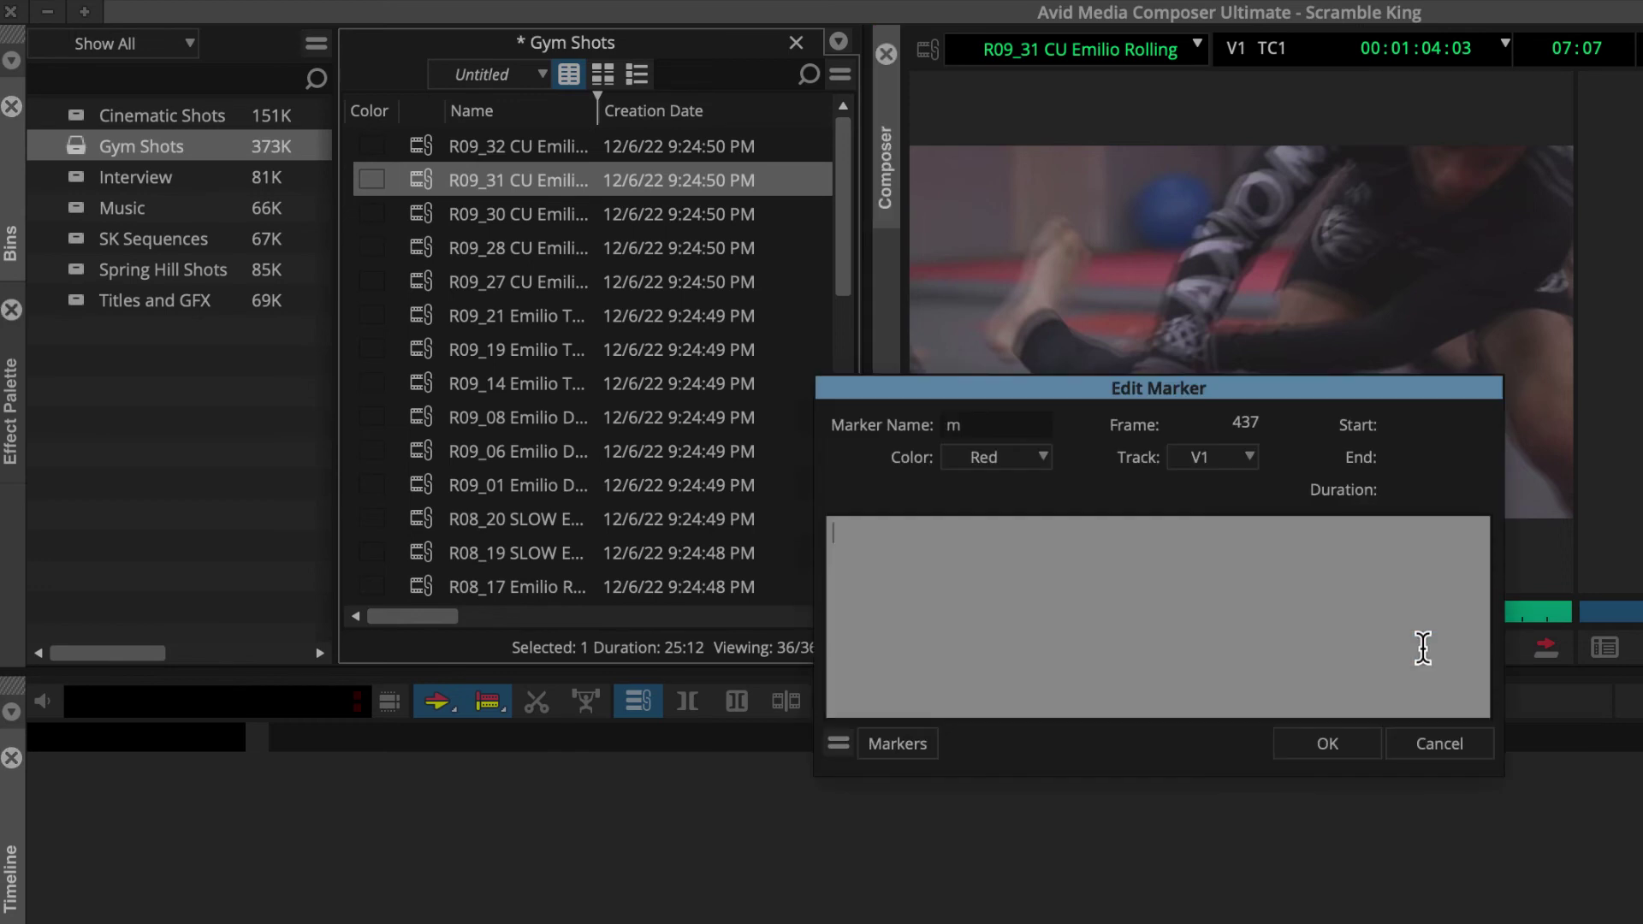
type("Scrambling")
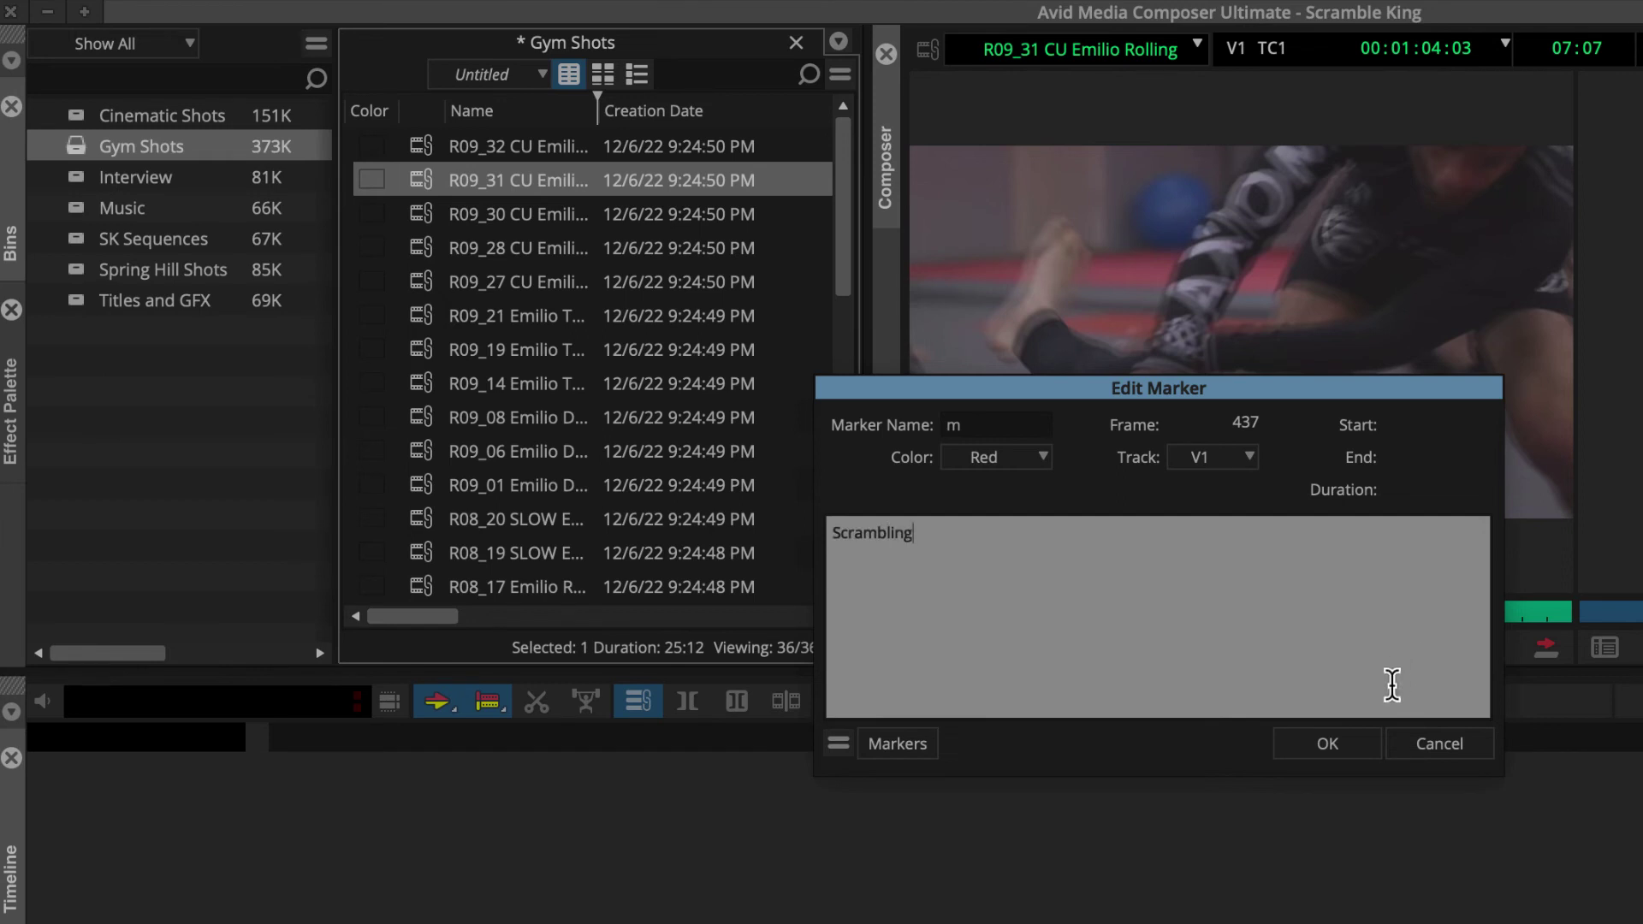
left_click(1359, 751)
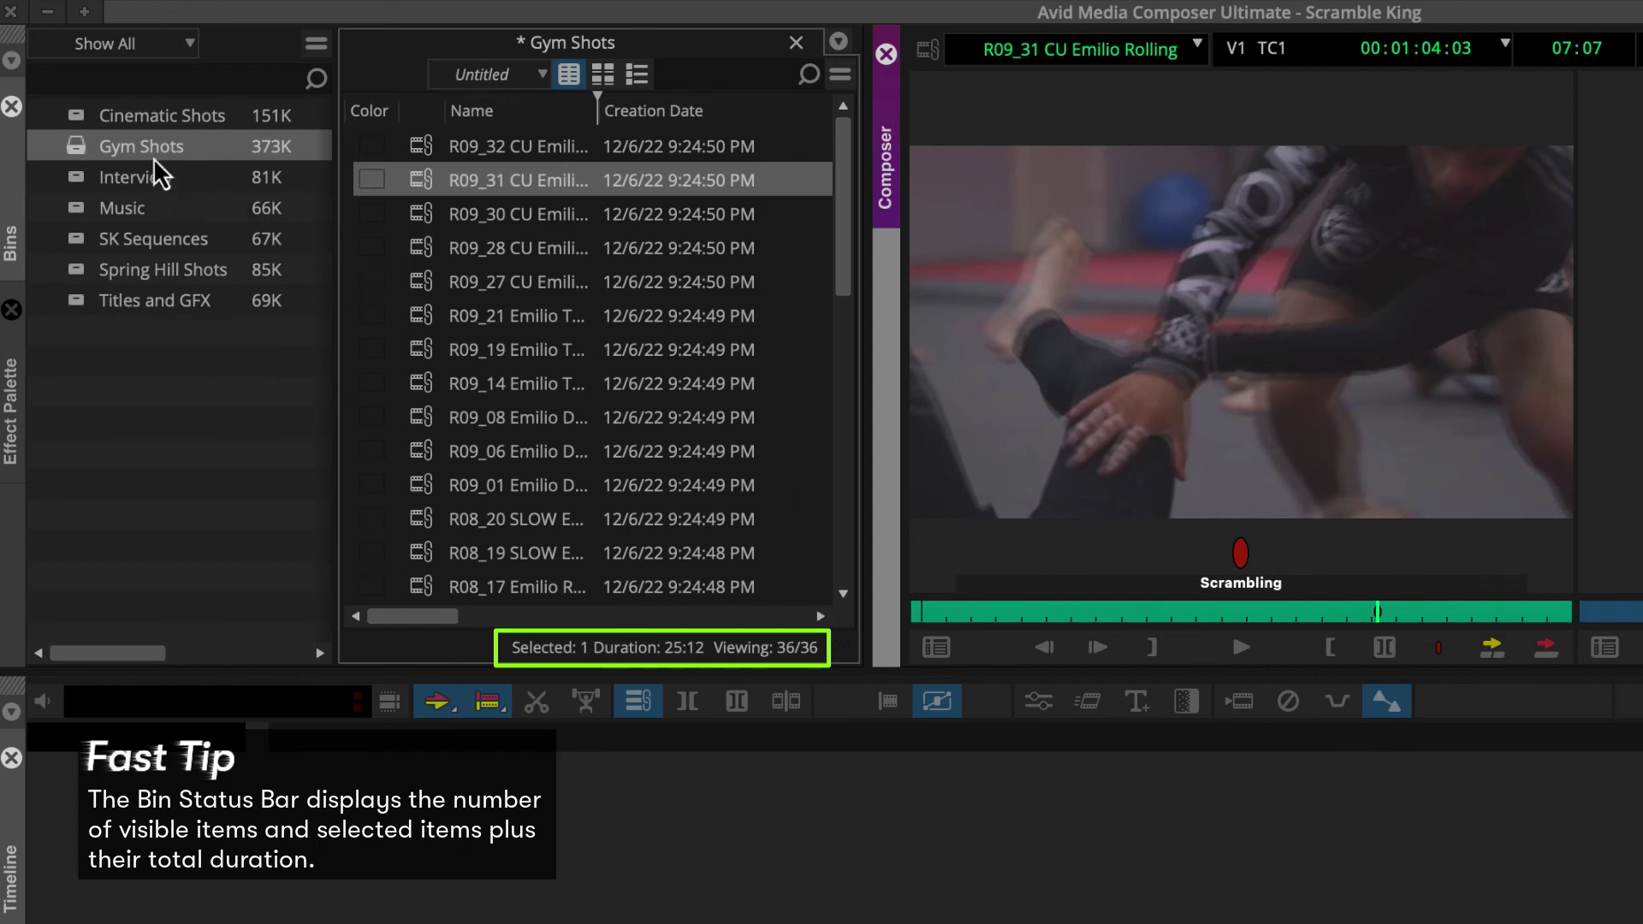
Locate Scramble-King_FS_FIN.mp4 in the Fast Start Final Edit folder on the Media drive.
double_click(82, 122)
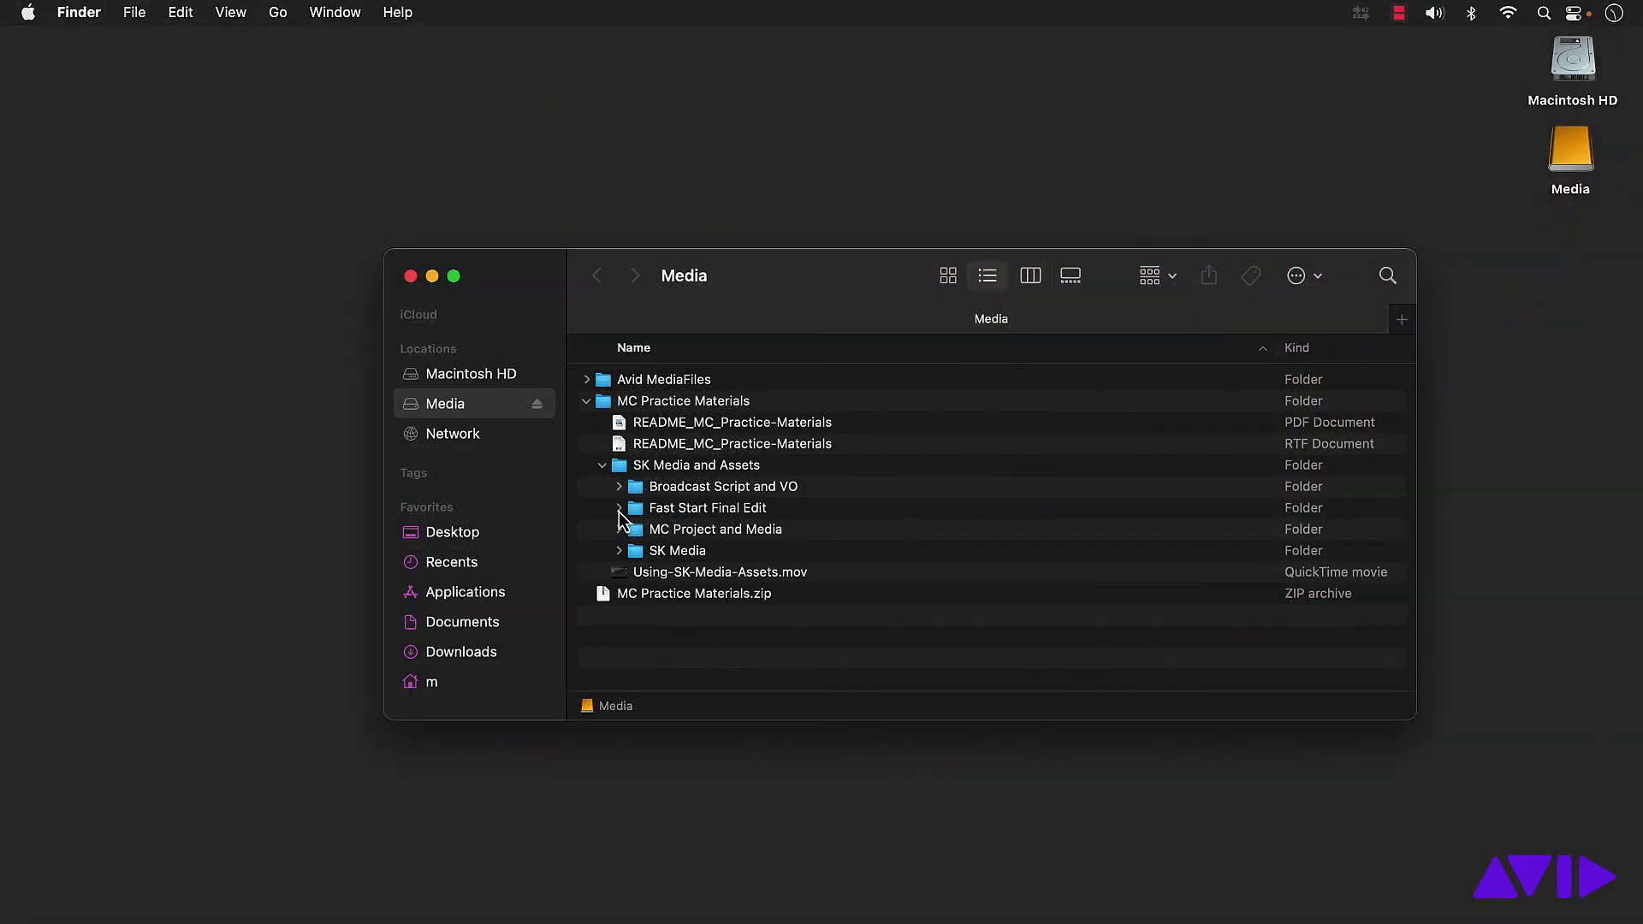
left_click(619, 509)
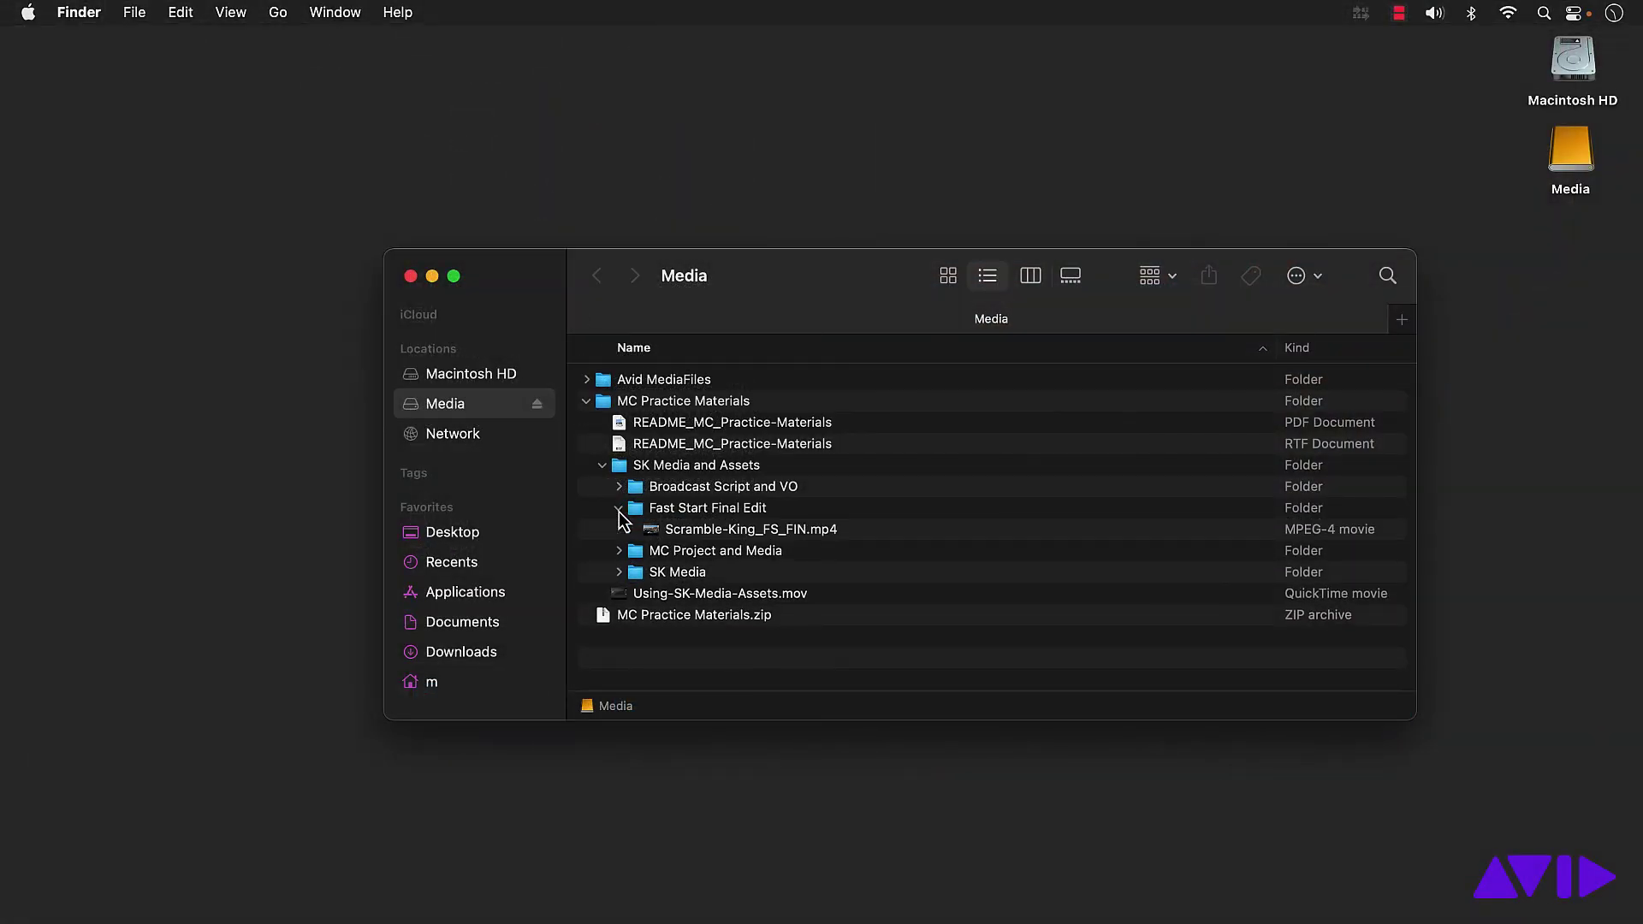
left_click(655, 536)
Open Scramble-King_FS_FIN.mp4 in QuickTime Player to watch the finished Scramble King edit.
double_click(653, 530)
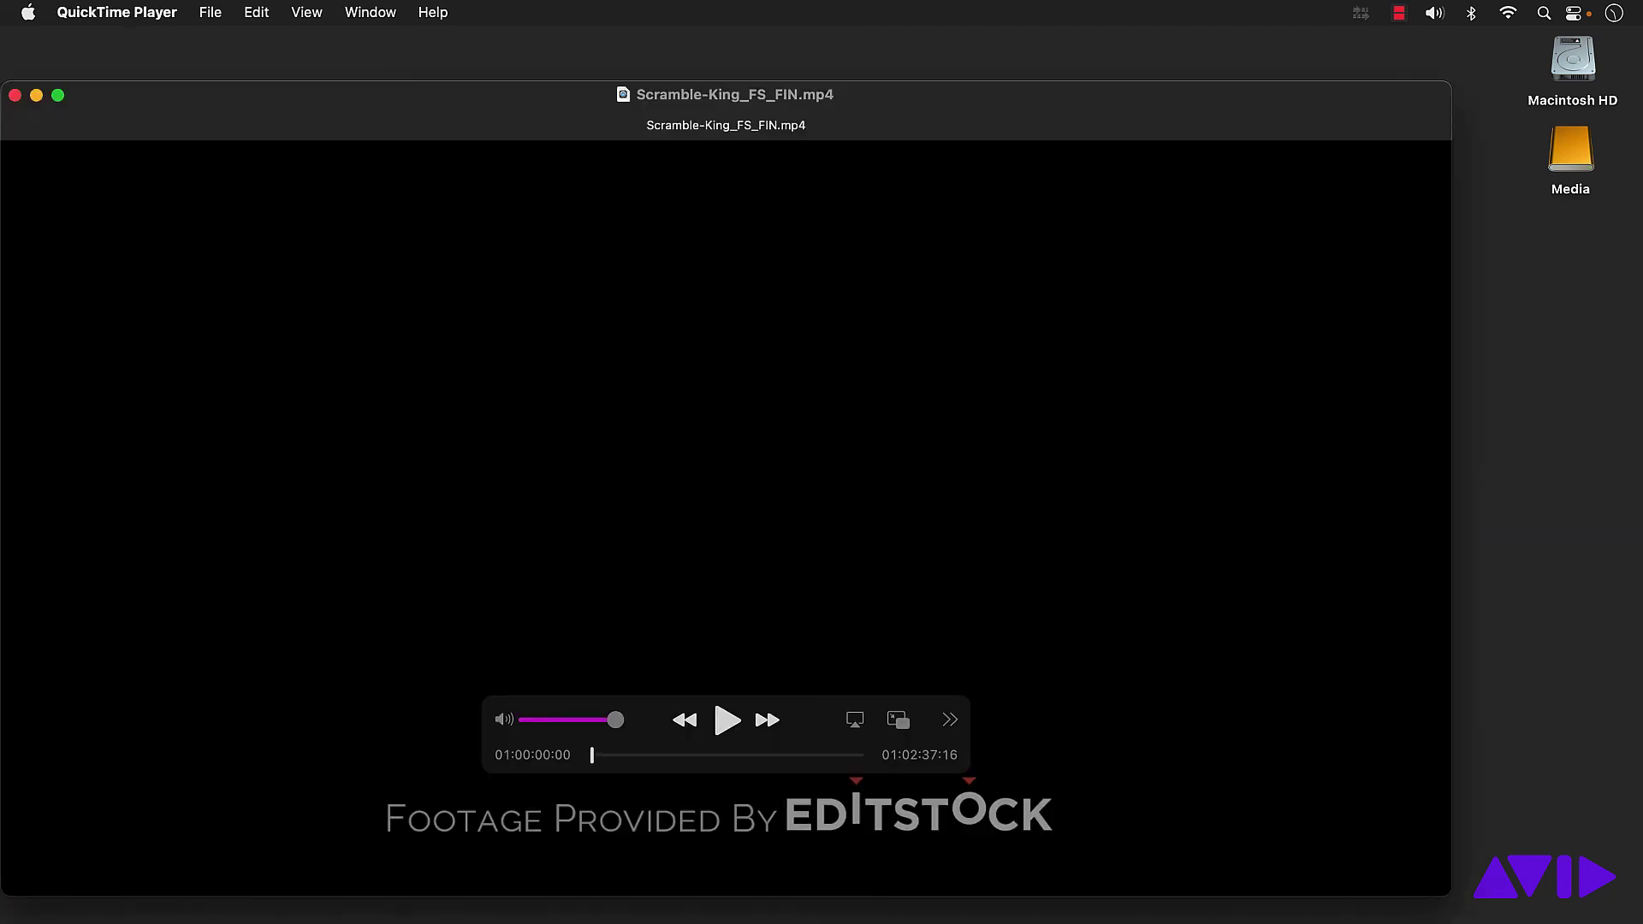